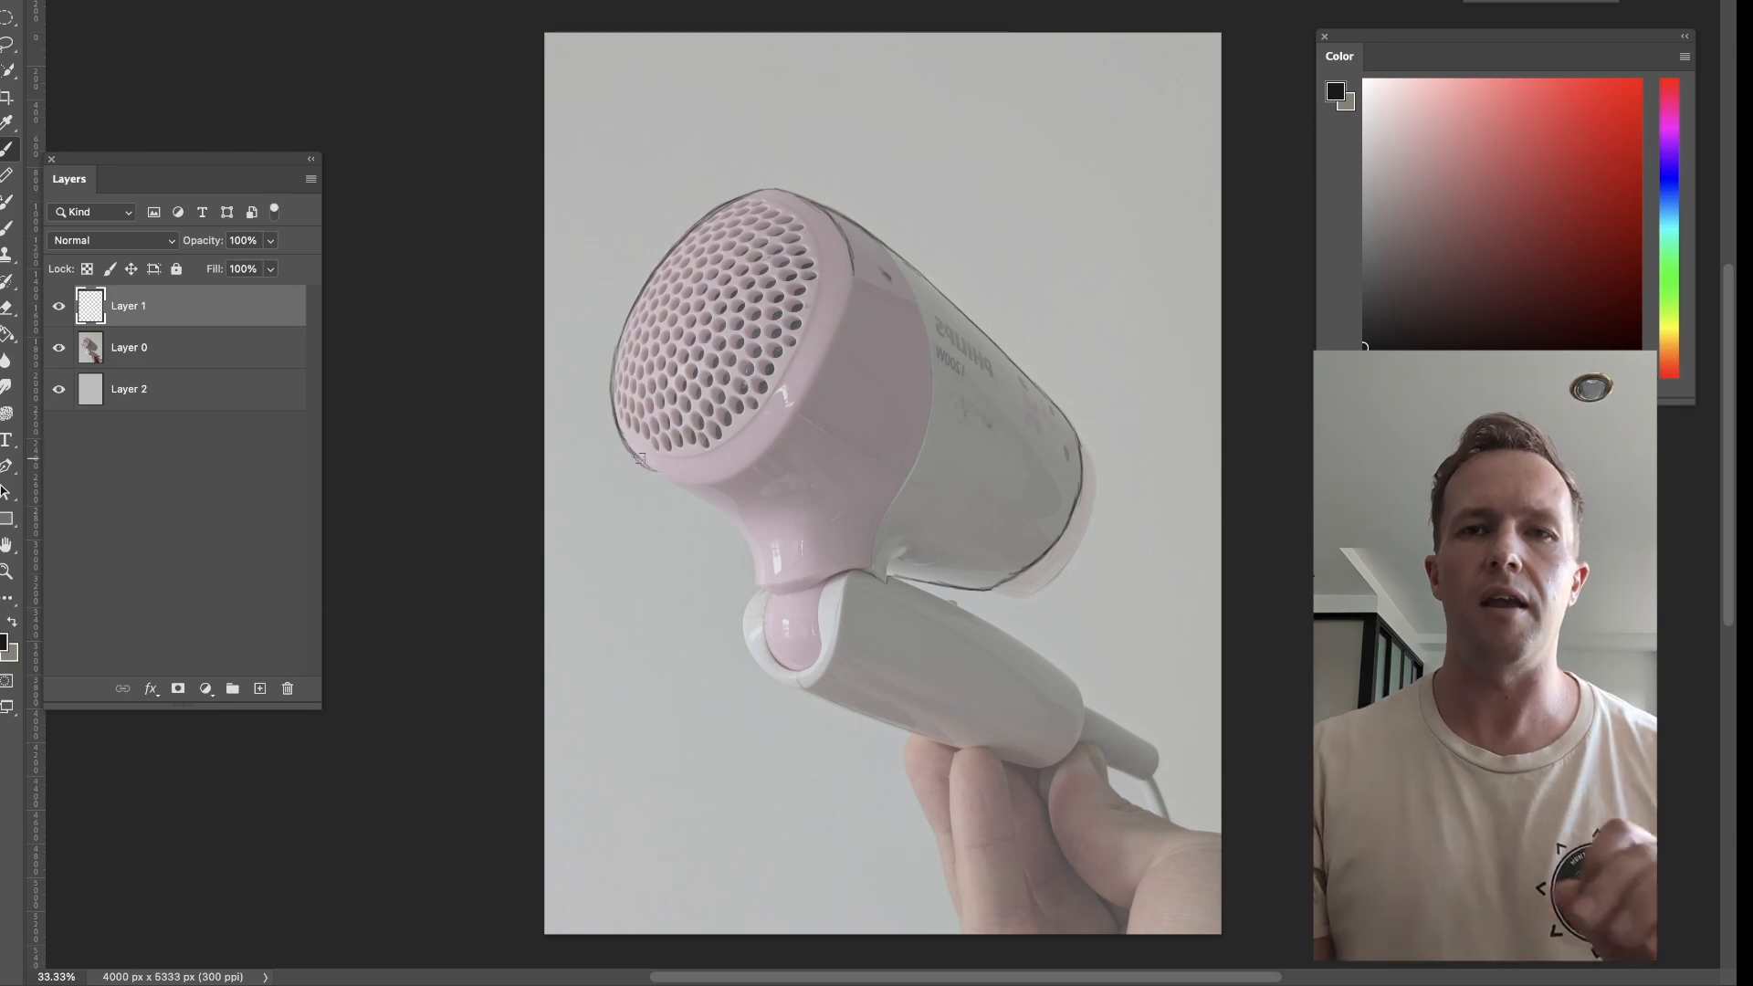
Trace the grille's rim and the seam between the pink nozzle section and the white body.
mouse_move(827, 286)
left_mouse_down()
mouse_move(809, 400)
mouse_move(754, 461)
mouse_move(778, 379)
left_mouse_up()
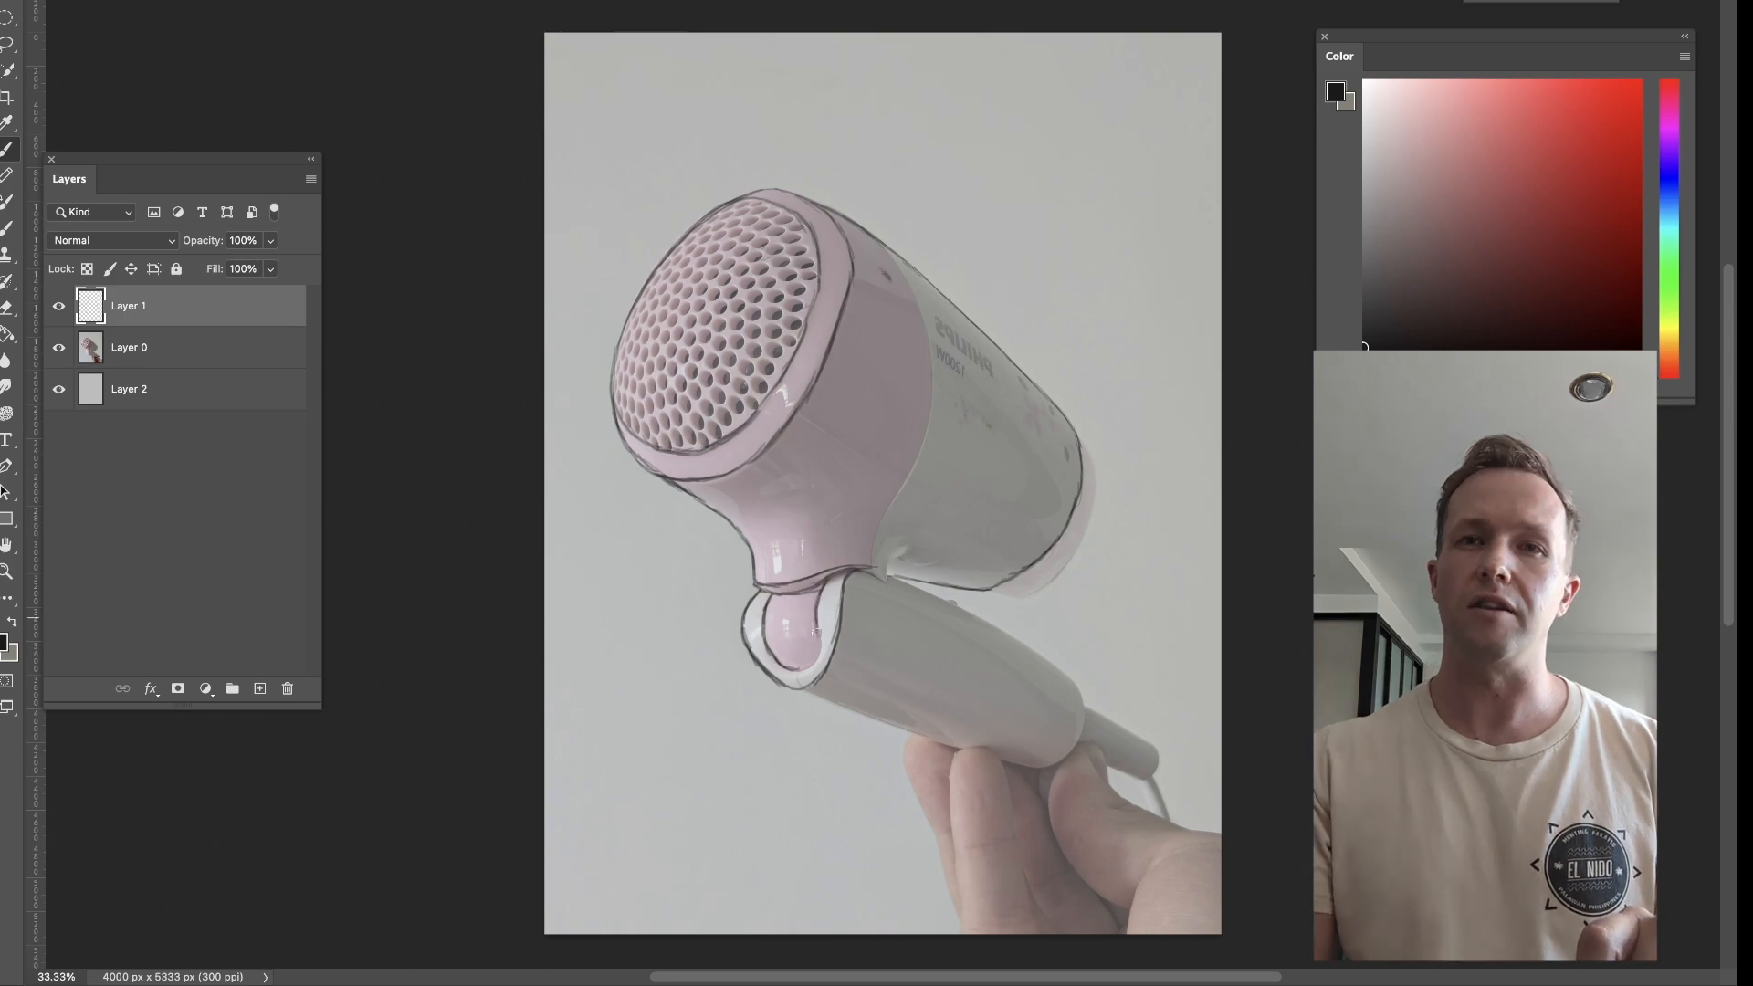
mouse_move(915, 297)
left_mouse_down()
mouse_move(932, 395)
mouse_move(875, 564)
left_mouse_up()
left_click_drag(919, 446, 890, 501)
Flip the canvas horizontally and trace the rear cap and the handle, including its end ring and a long panel line.
key("super+shift+h")
left_click_drag(687, 442, 671, 472)
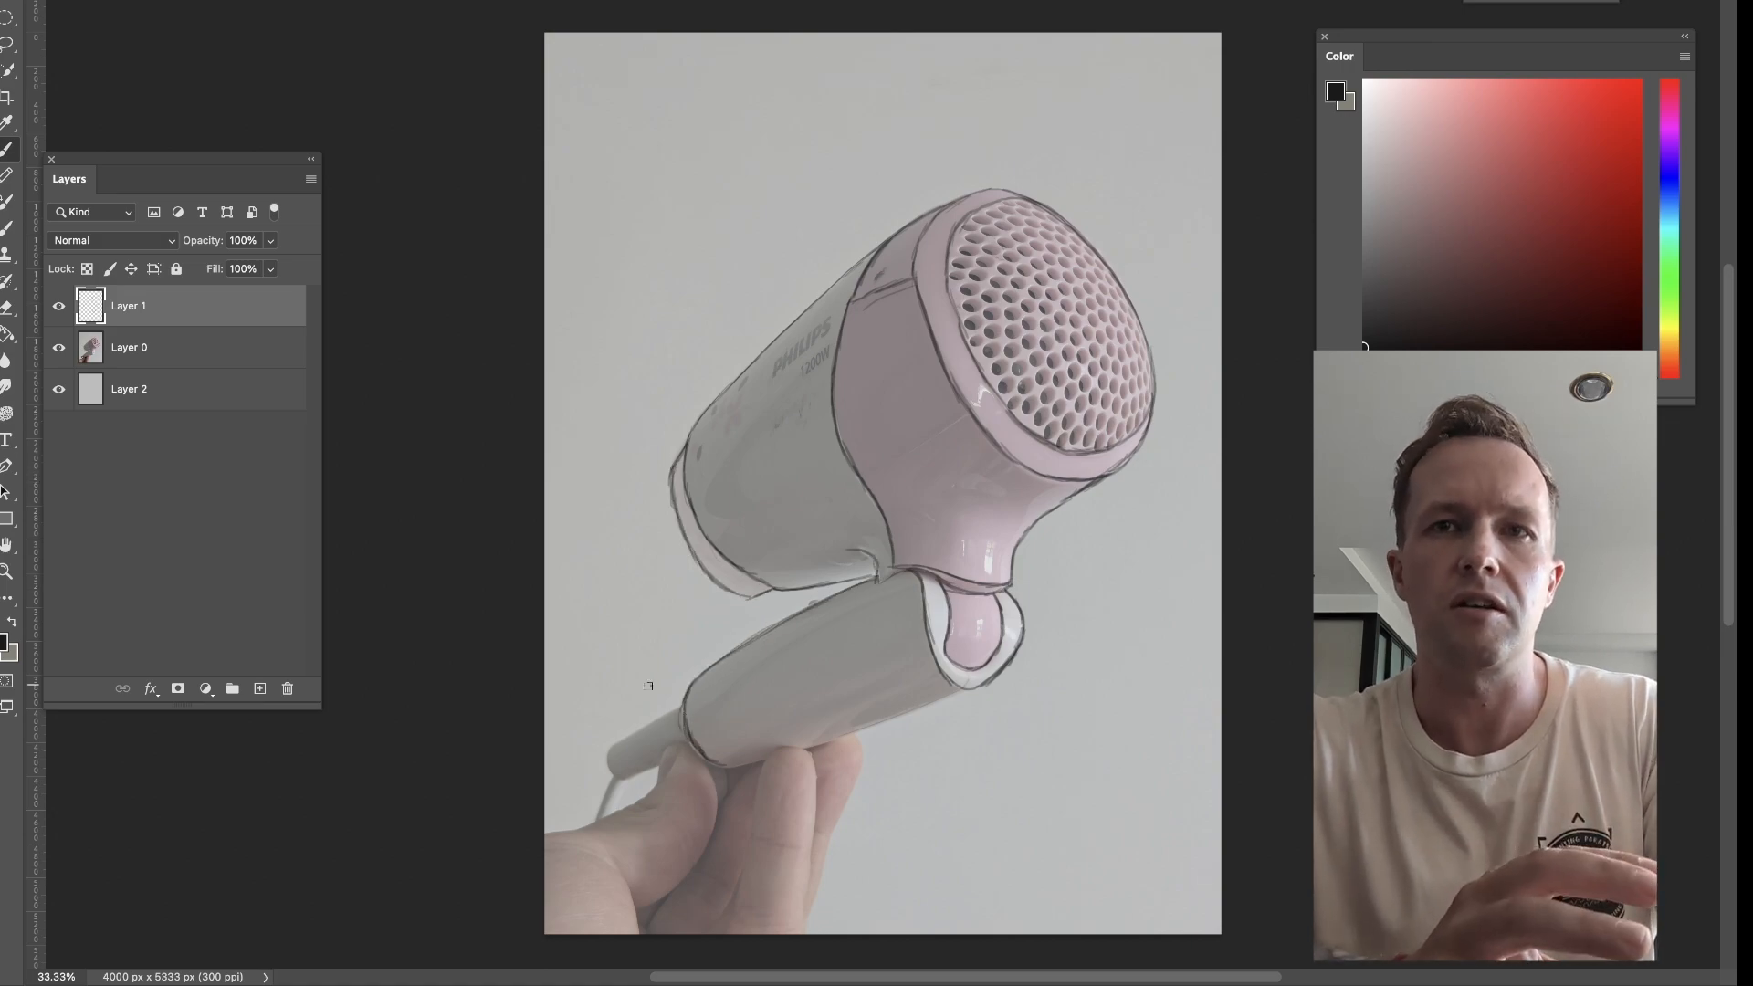
left_click_drag(751, 762, 970, 681)
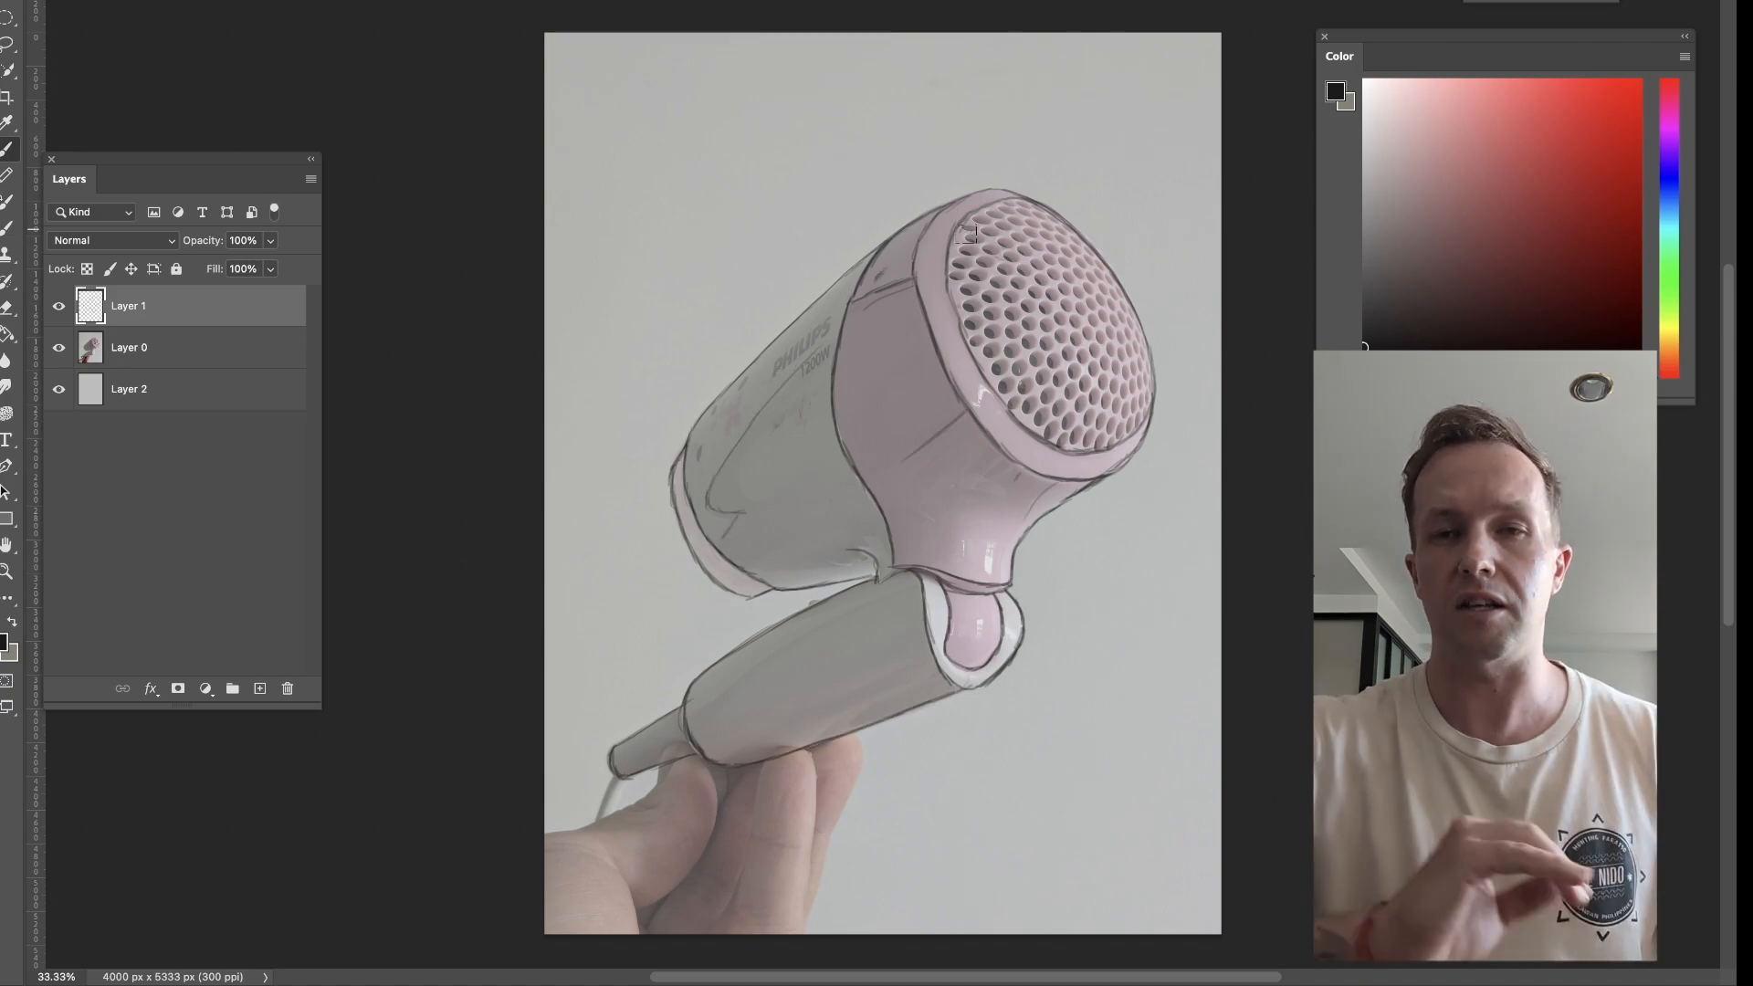
left_click_drag(687, 692, 698, 744)
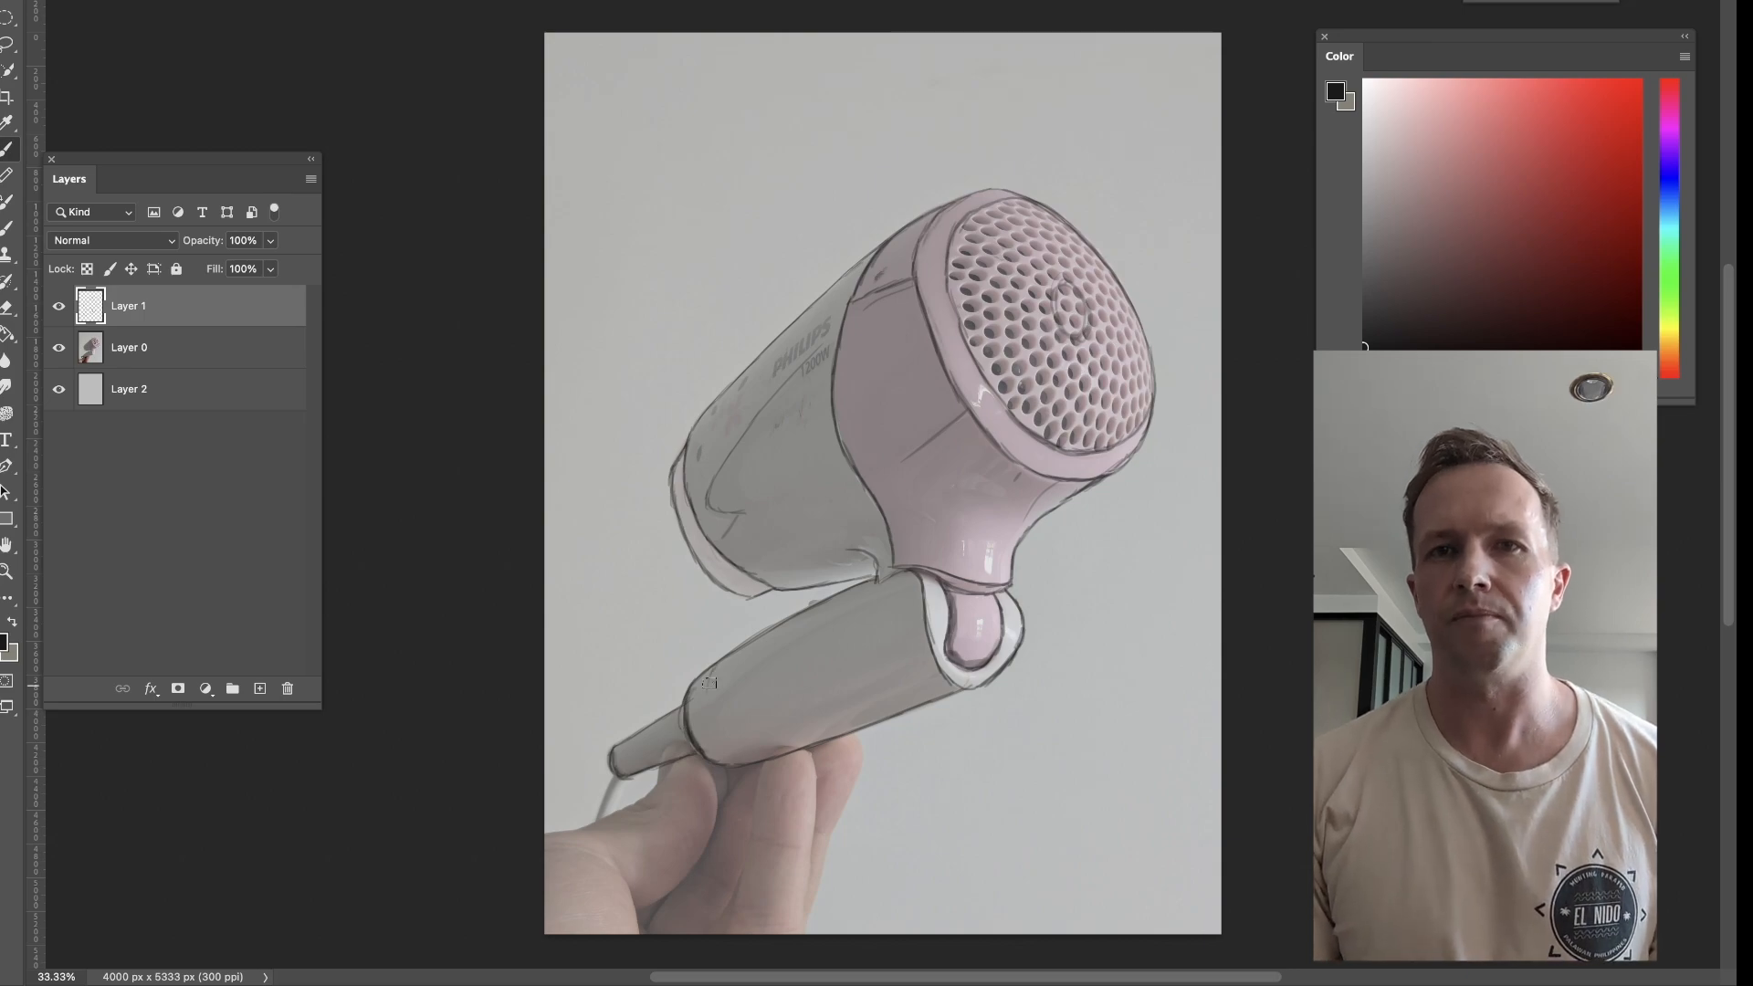
left_click_drag(758, 674, 849, 602)
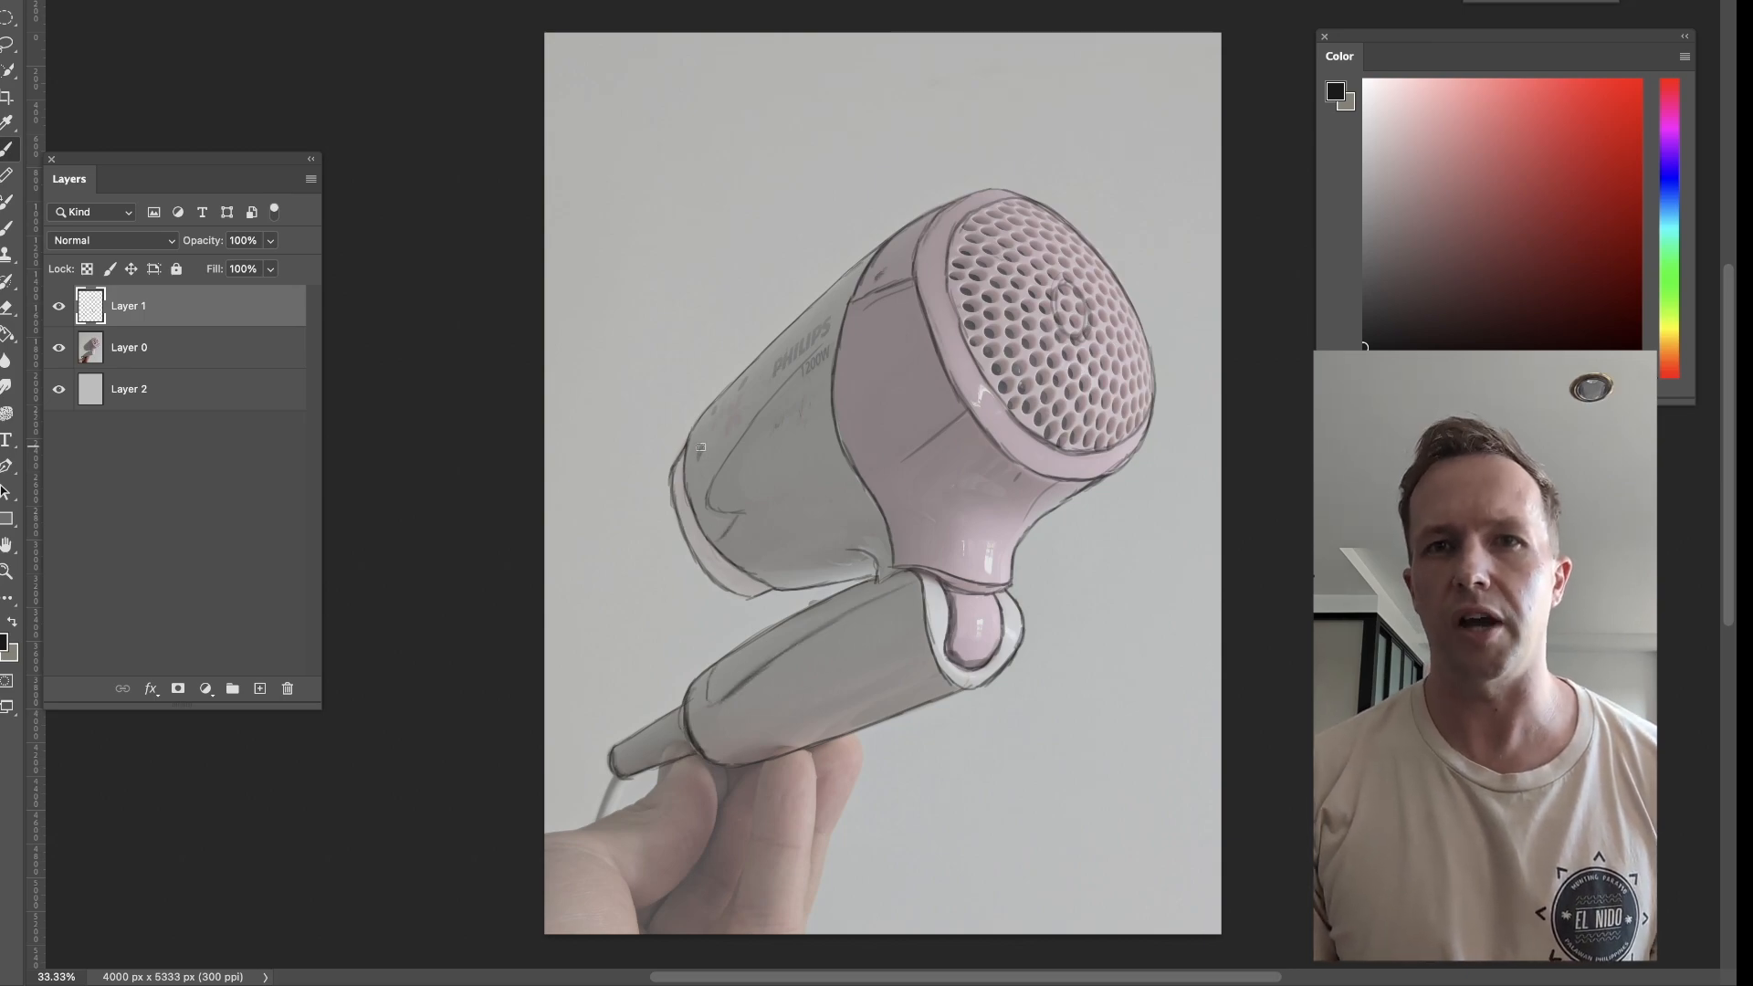
Lower the opacity of the photo on Layer 0 to 70% and return to the sketch on Layer 1.
key("alt+bracketleft")
key("7")
key("alt+bracketright")
Draw a round hub in the grille, reinforce the grille's rim, and add details to the hinge and the body's underside.
mouse_move(1078, 320)
left_mouse_down()
mouse_move(1057, 306)
mouse_move(1085, 324)
left_mouse_up()
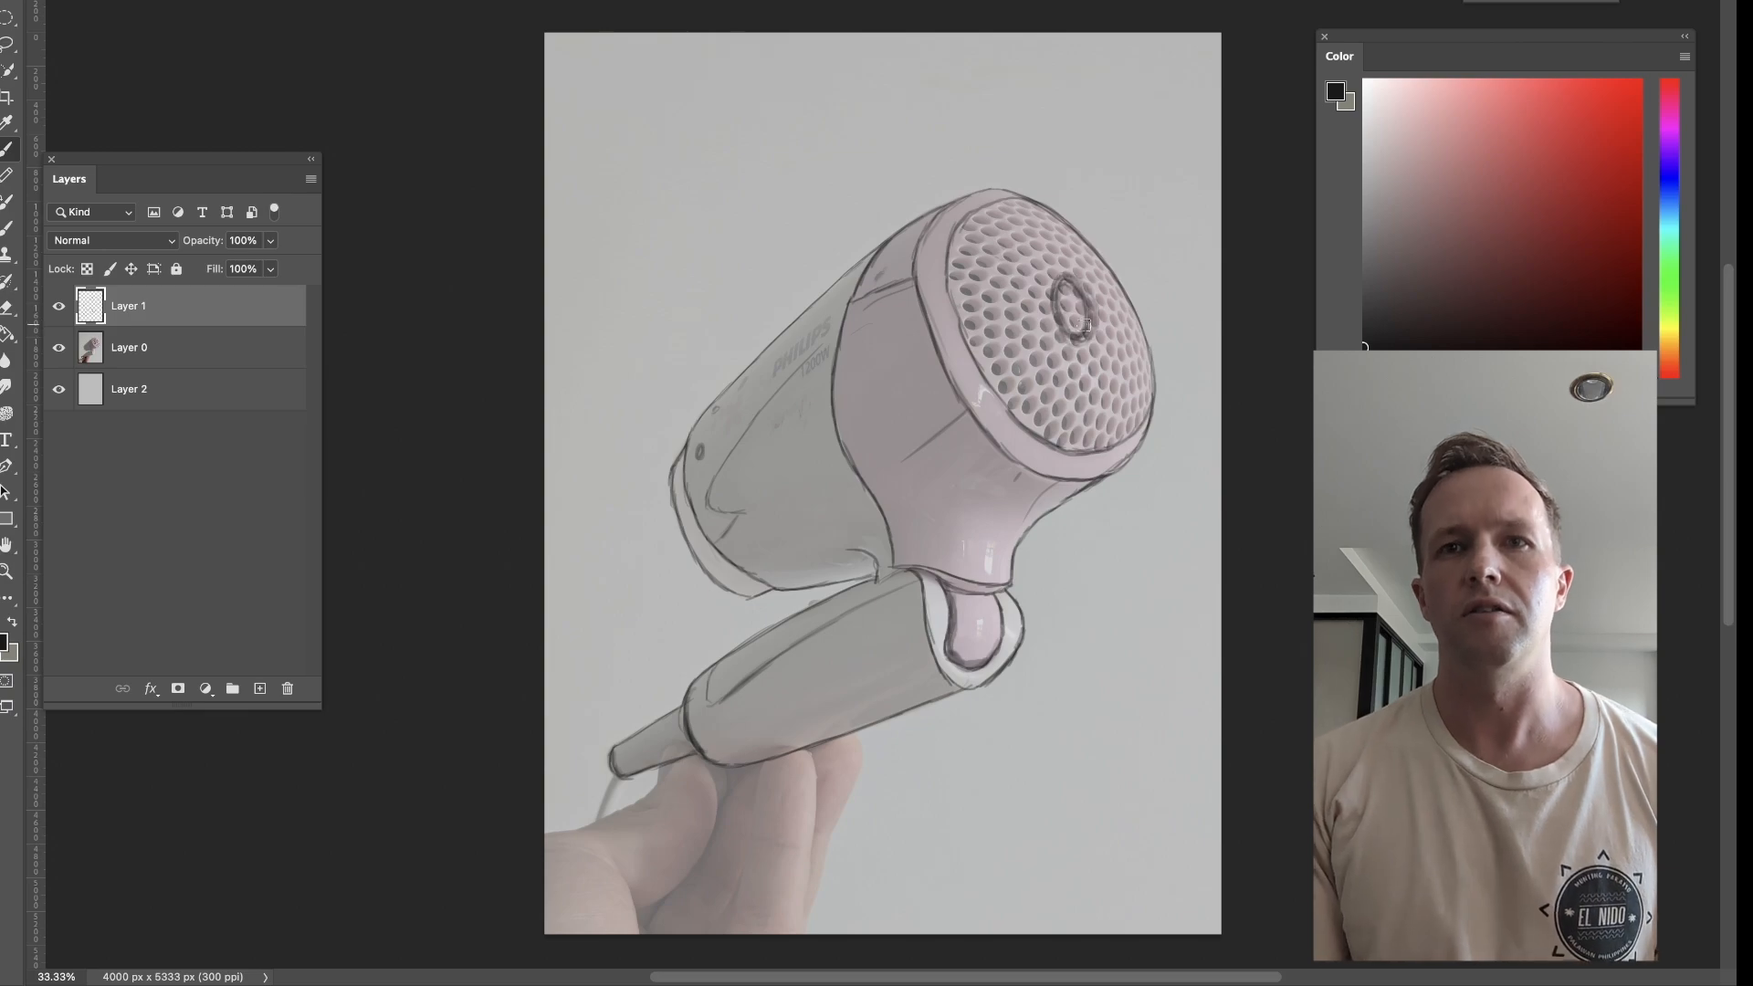
left_click_drag(953, 277, 996, 384)
left_click_drag(970, 598, 981, 627)
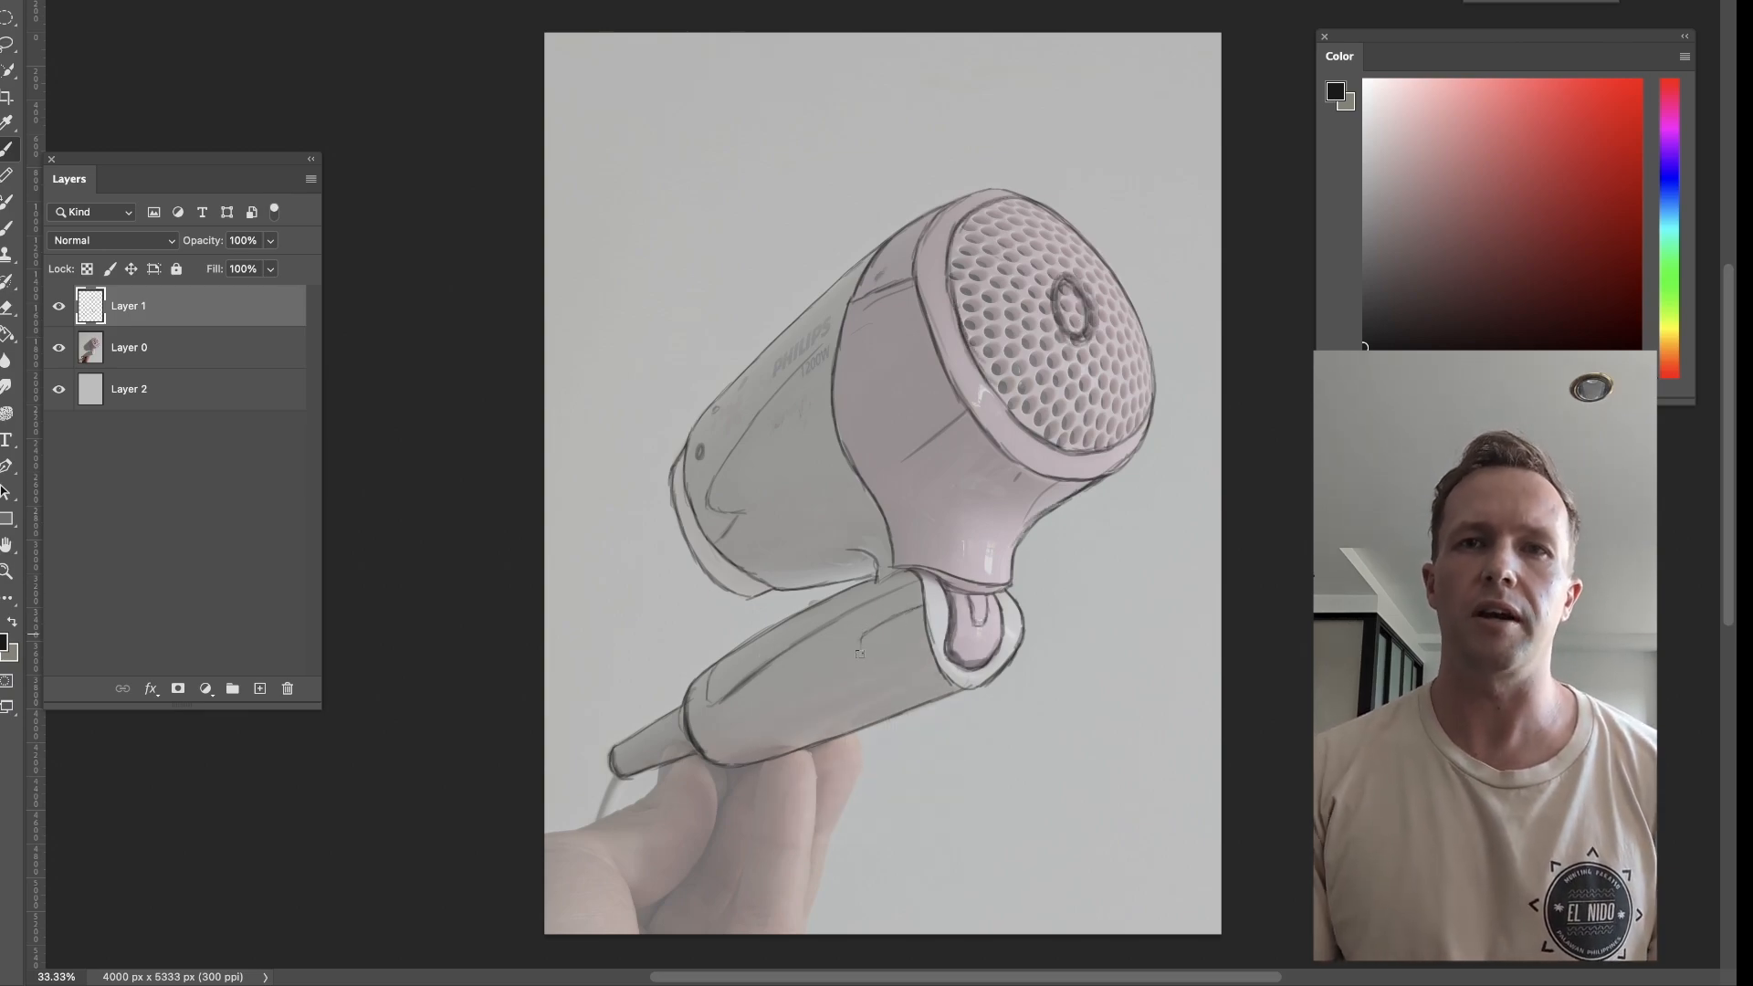
mouse_move(845, 555)
left_mouse_down()
mouse_move(799, 577)
mouse_move(858, 575)
left_mouse_up()
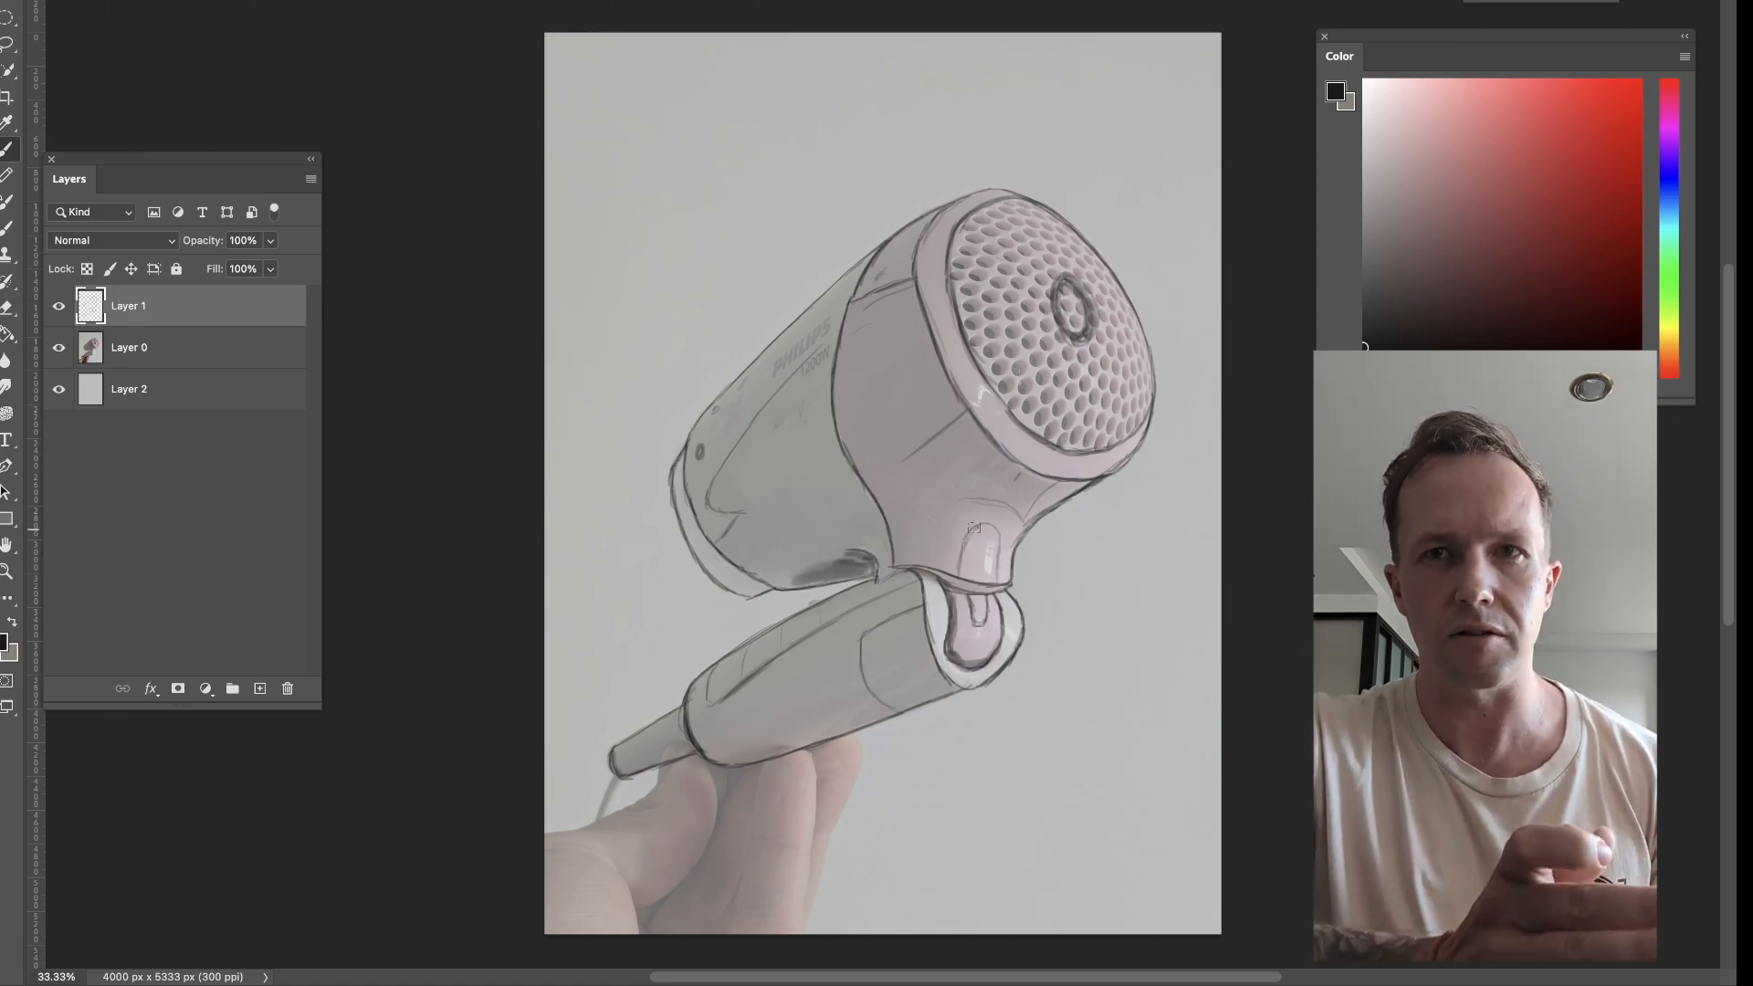
Thicken the rear cap outline and shade the body's underside, its upper edge and the neck below the nozzle ring.
left_click_drag(674, 475, 707, 580)
left_click(831, 567, "alt")
left_click_drag(858, 564, 781, 575)
left_click_drag(827, 305, 721, 411)
left_click_drag(1059, 475, 1018, 497)
mouse_move(970, 443)
left_mouse_down()
mouse_move(1021, 486)
mouse_move(942, 484)
left_mouse_up()
left_click(885, 602, "alt")
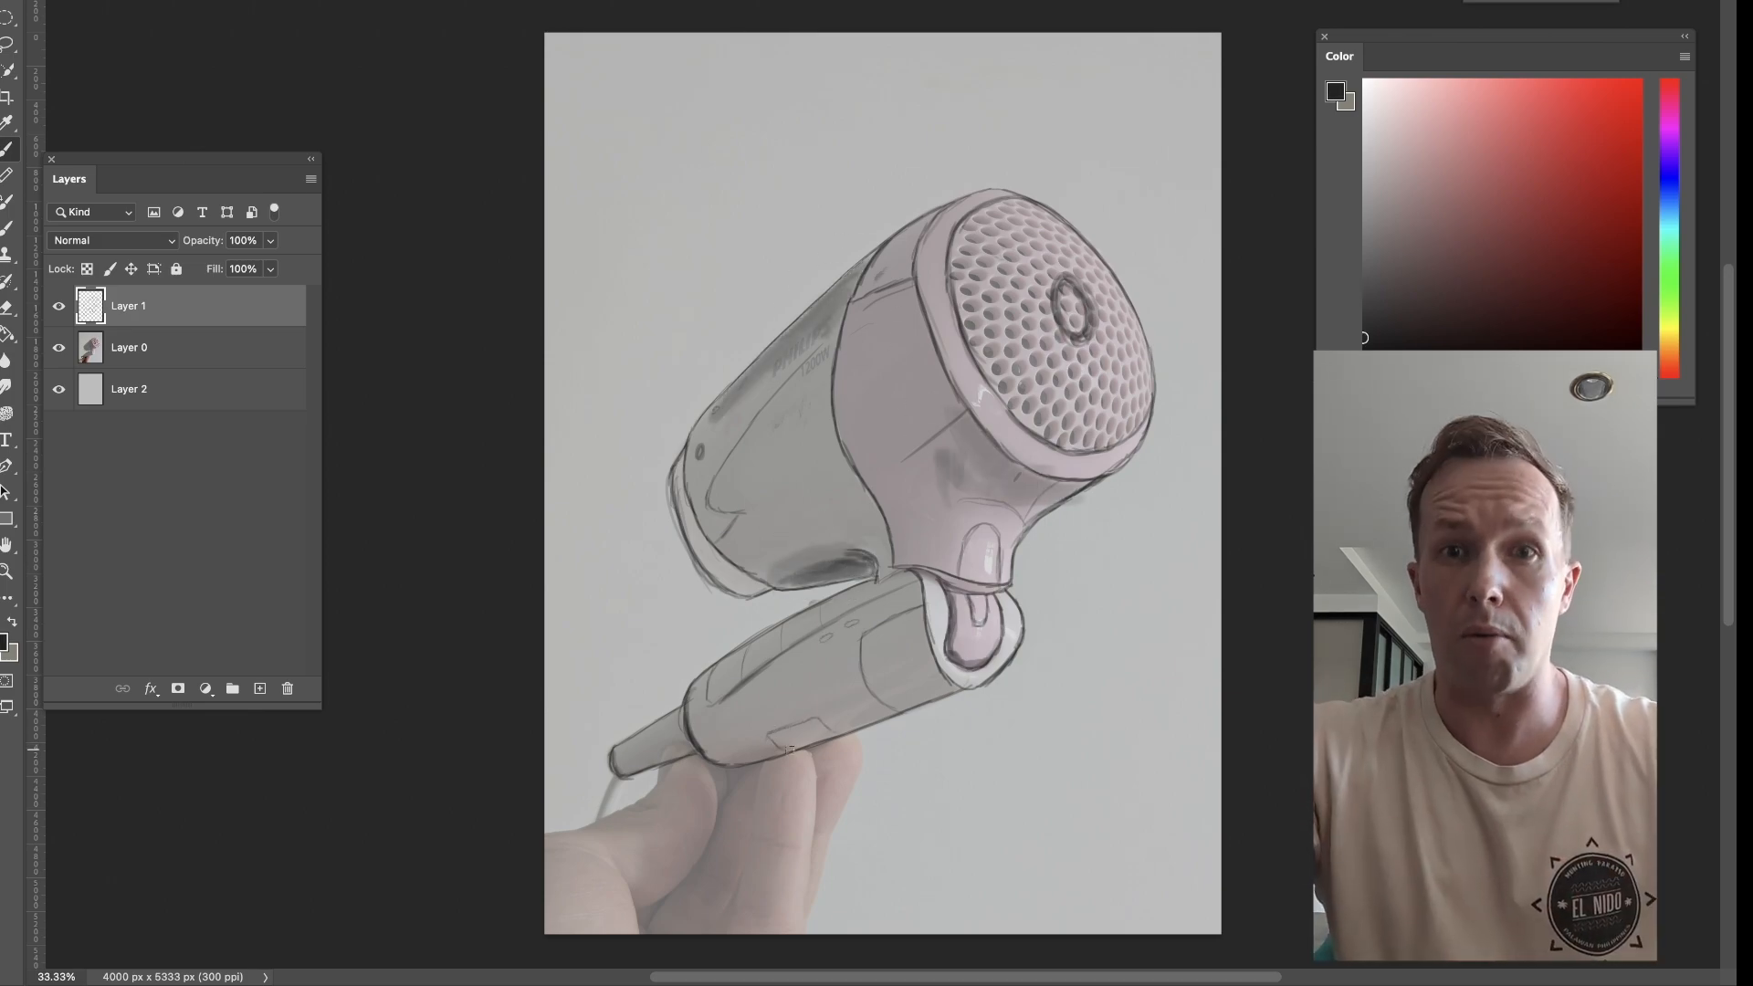
Flip the canvas horizontally, clean up the hub lines and draw a curved arm from the hub towards the nozzle's upper rim.
key("ctrl+shift+h")
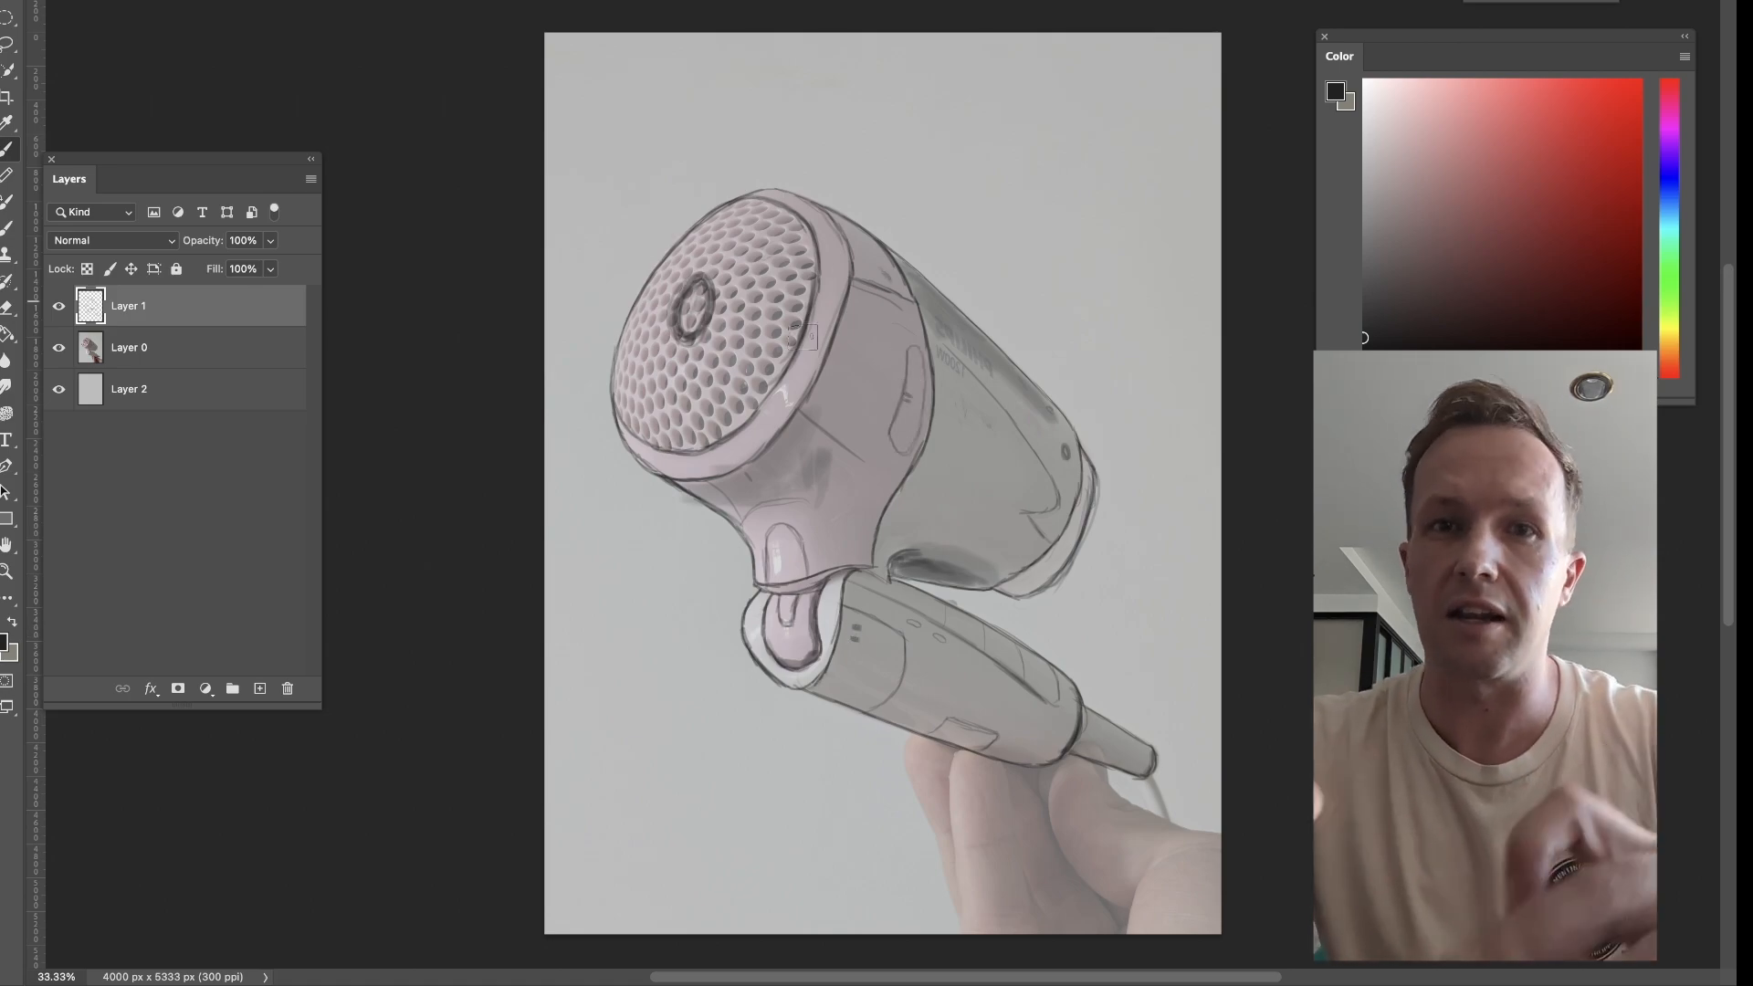
key("e")
left_click_drag(683, 318, 694, 285)
key("b")
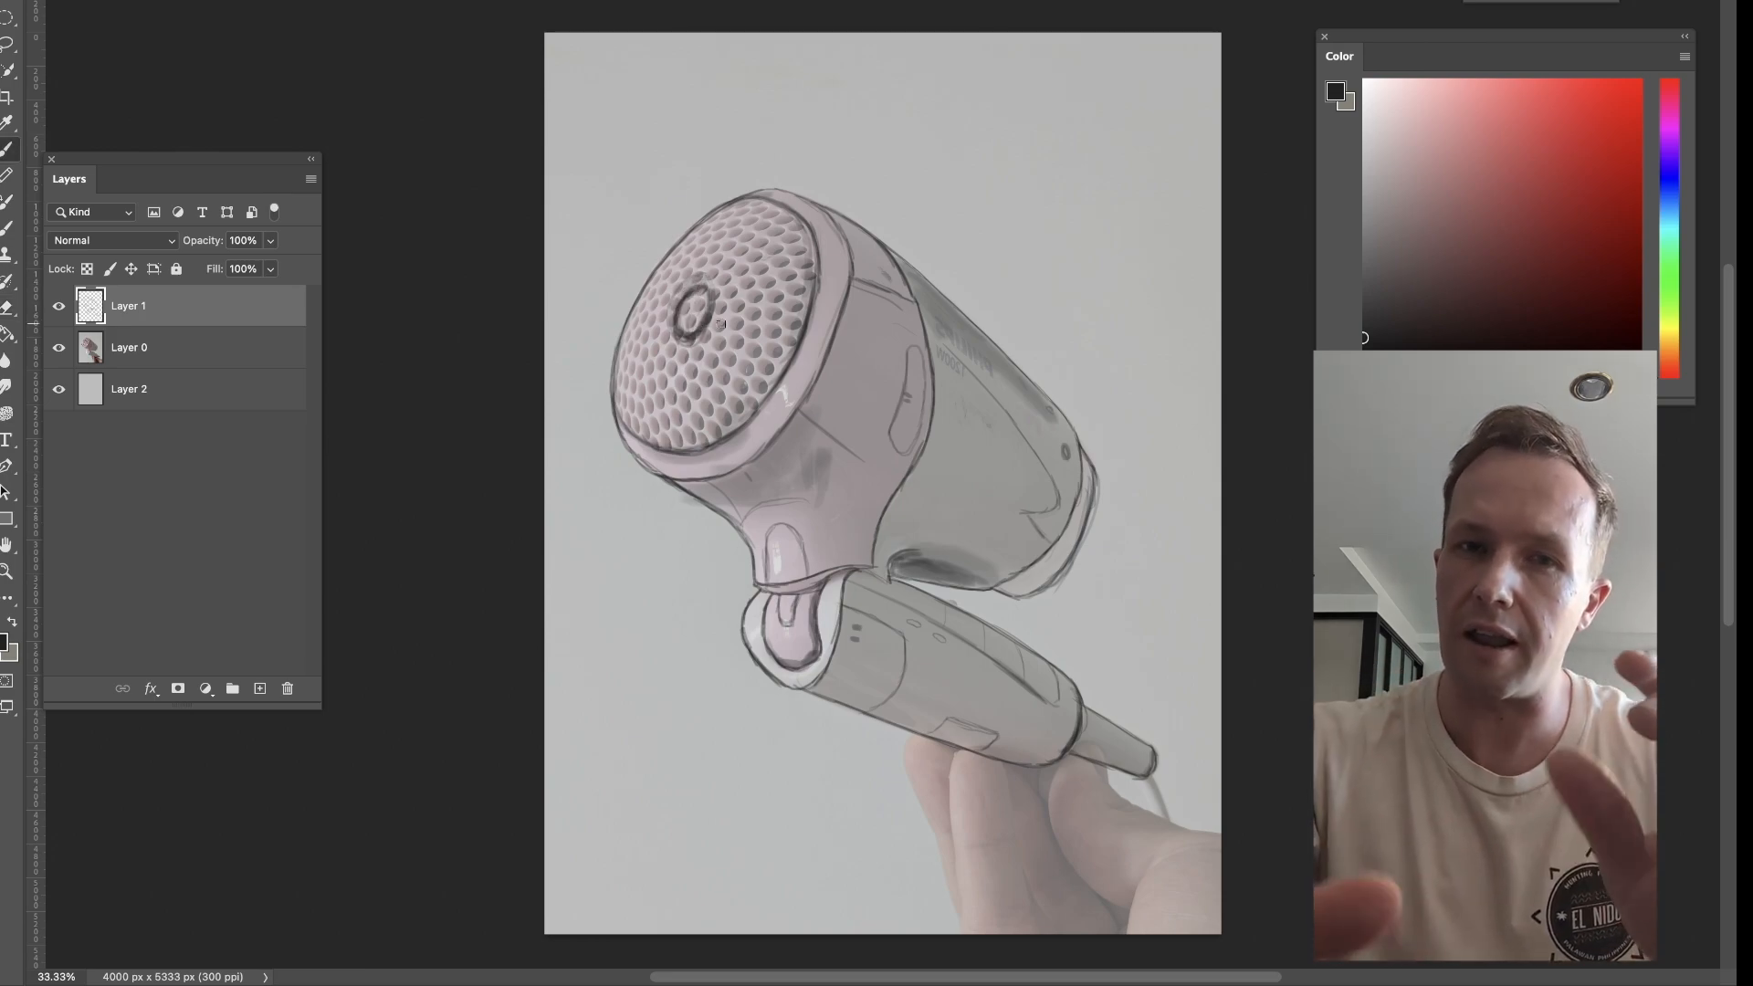
key("e")
key("b")
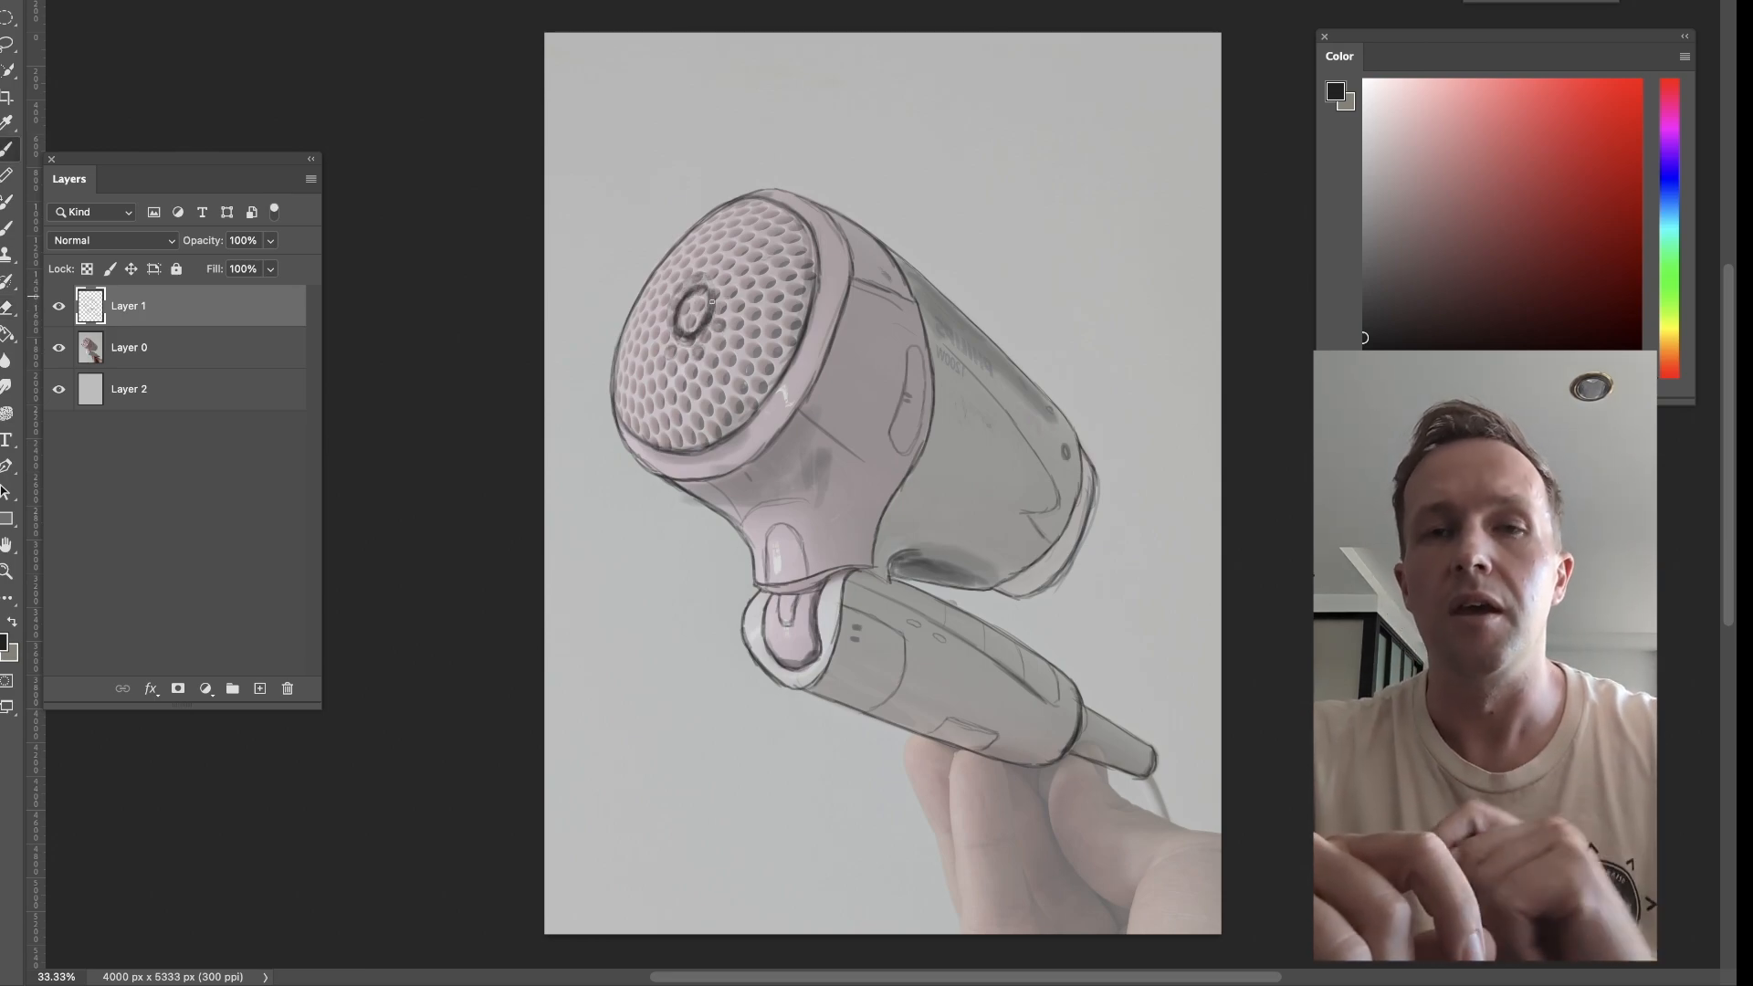
mouse_move(694, 264)
left_mouse_down()
mouse_move(749, 197)
mouse_move(728, 209)
left_mouse_up()
Flip the canvas to check the sketch and draw the curve of a long oval shape on the body's side.
key("ctrl+shift+h")
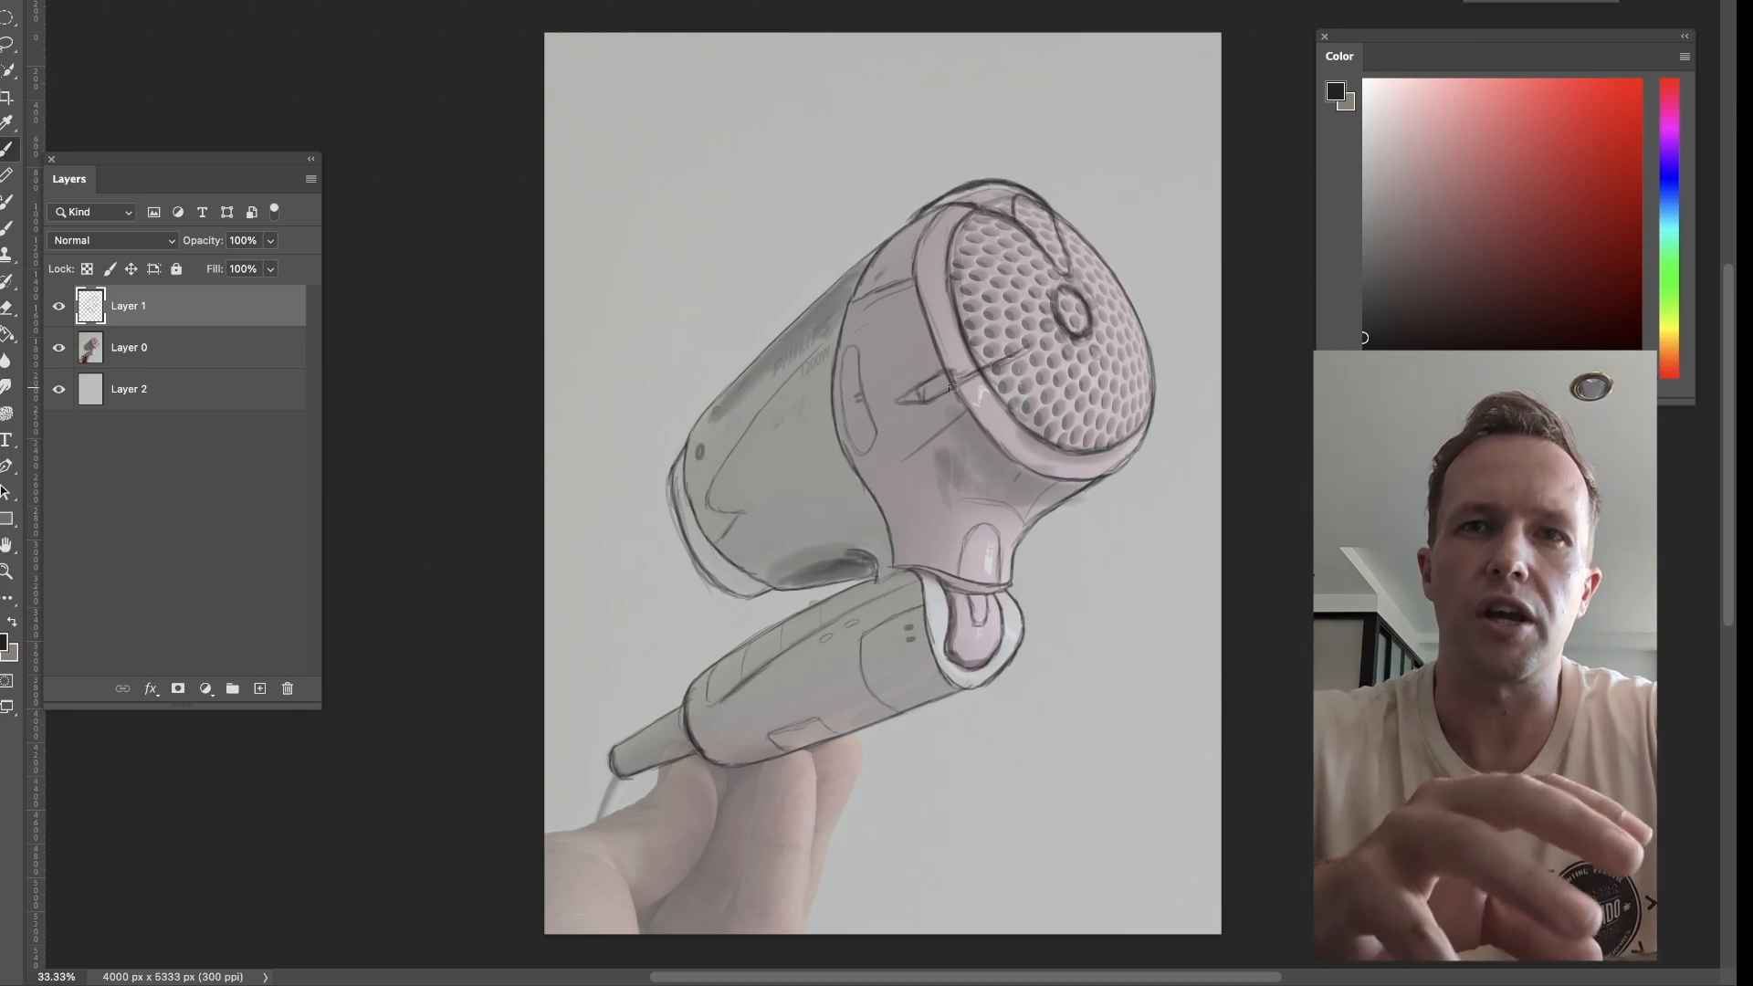
key("ctrl+shift+h")
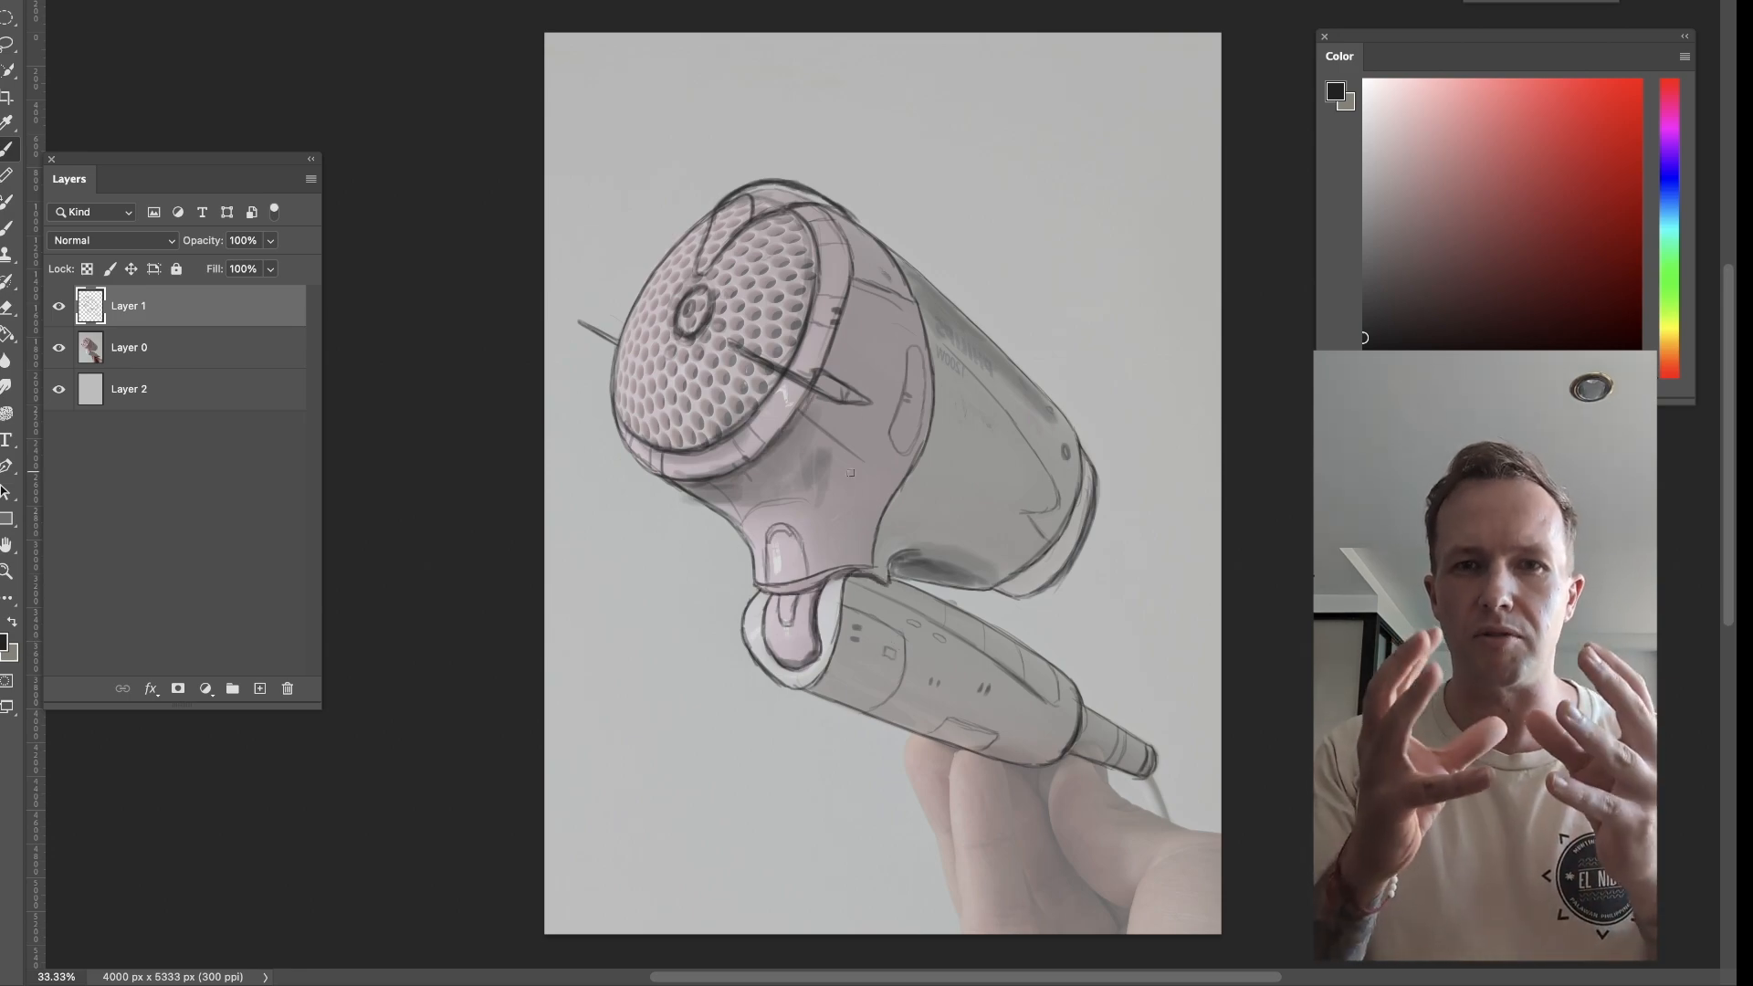
key("super+shift+h")
left_click_drag(830, 390, 770, 462)
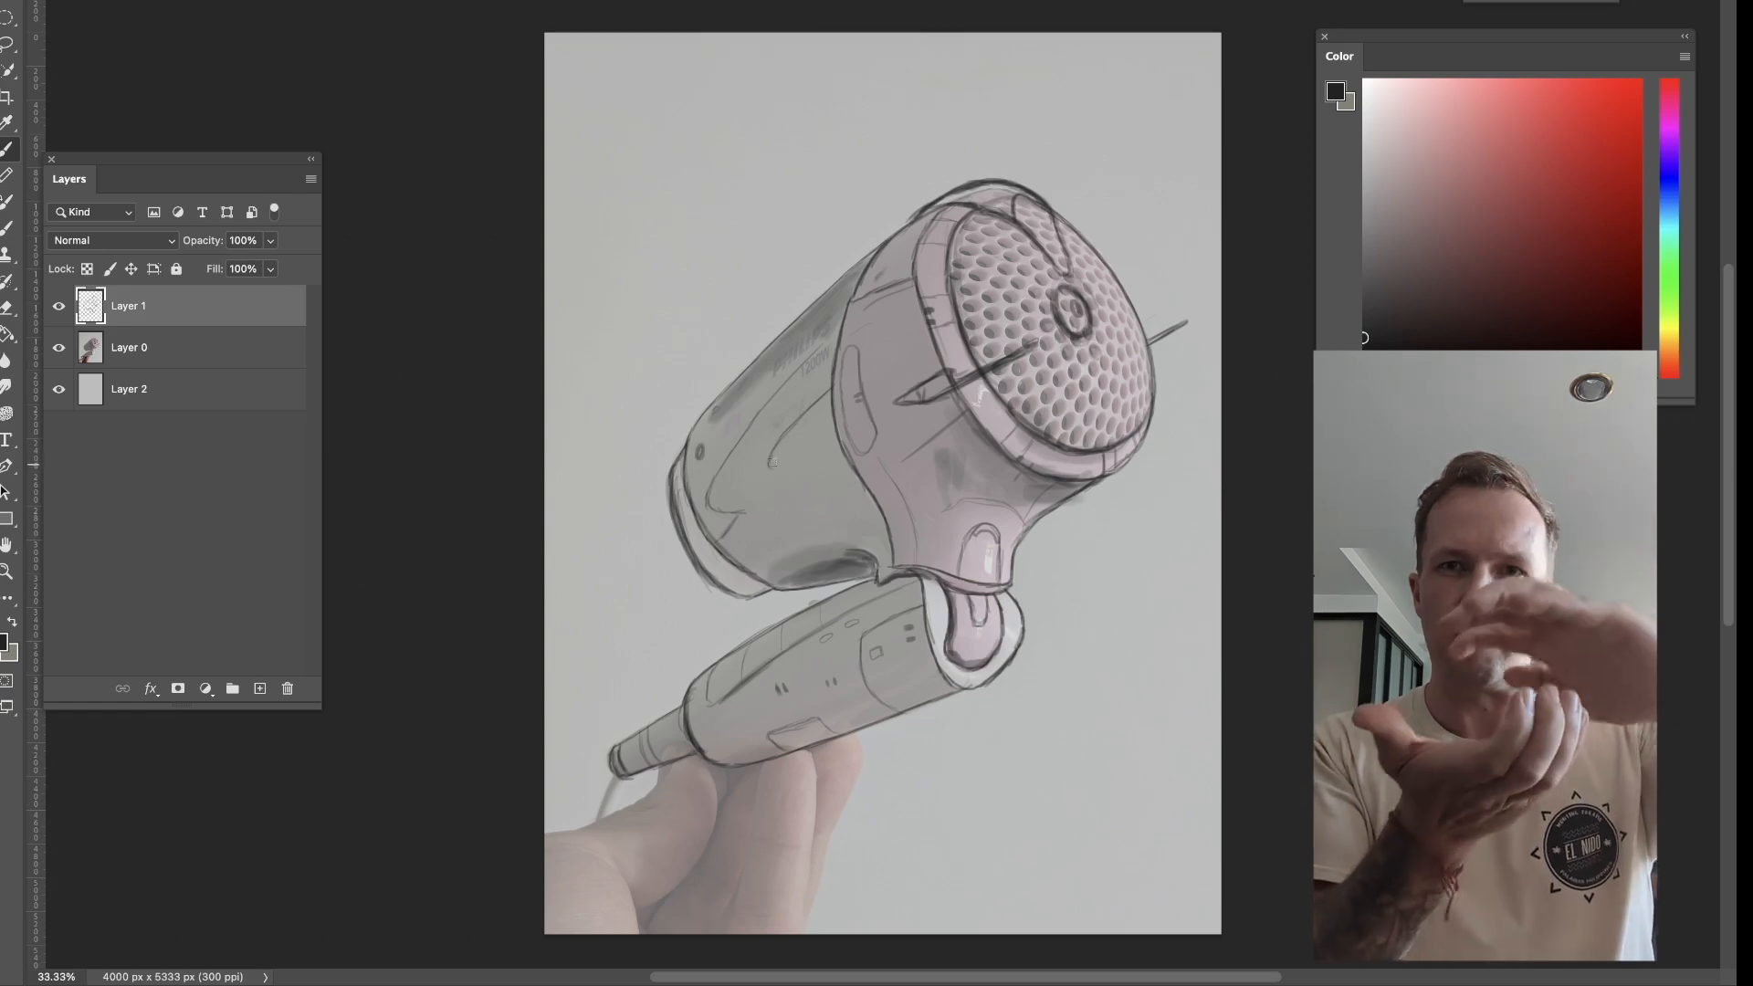
Refine the oval on the body's side by erasing the overlapping lines where it crosses the seam.
key("e")
key("b")
key("e")
key("p")
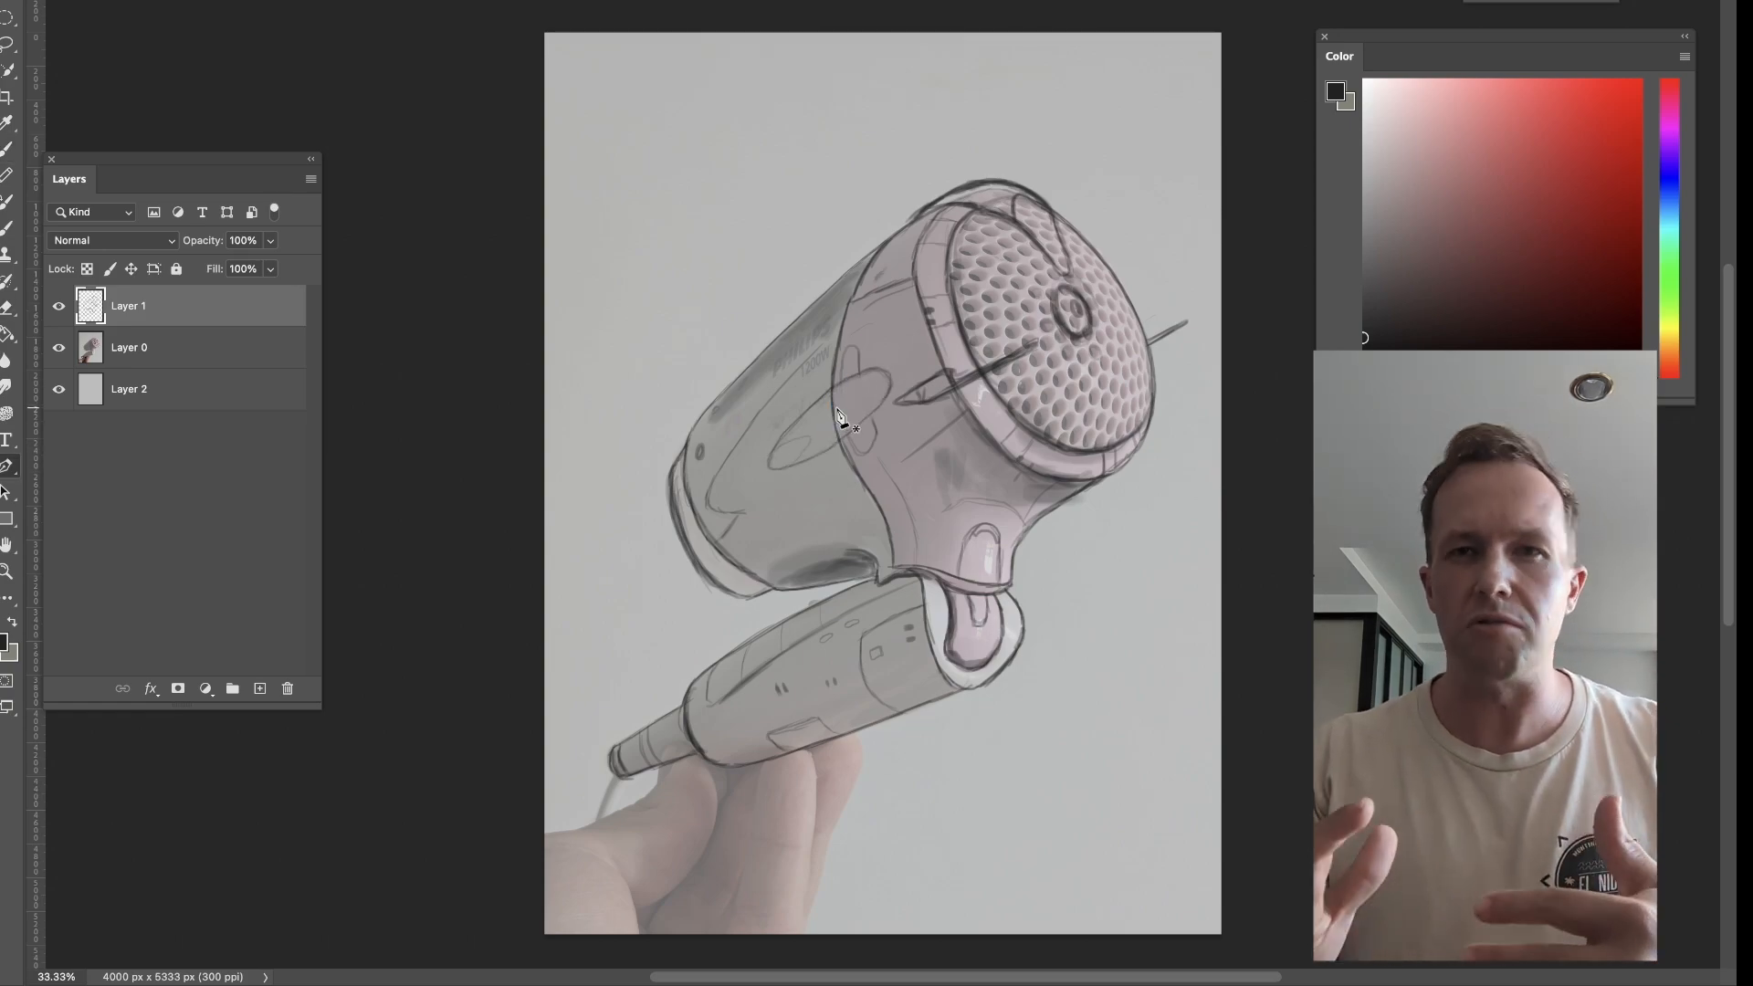
key("e")
left_click_drag(836, 400, 851, 438)
key("b")
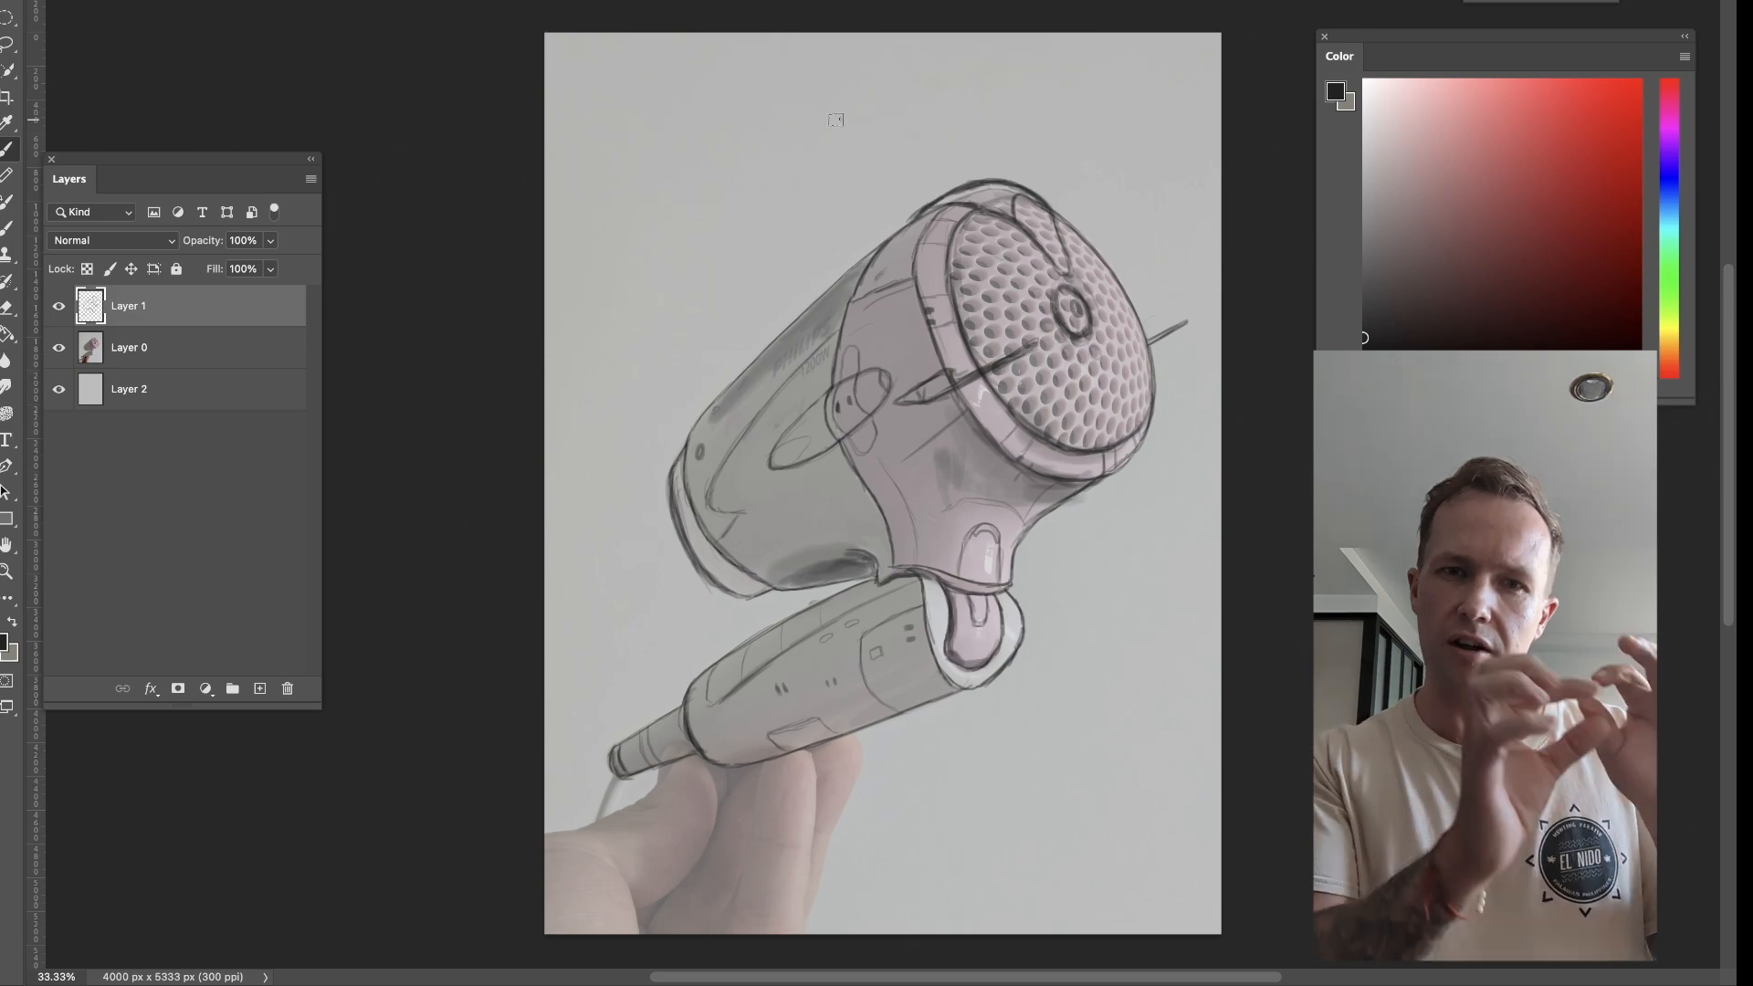
Lasso the hand-drawn brand lettering on the body's side and transform it to follow the surface.
key("ctrl+plus")
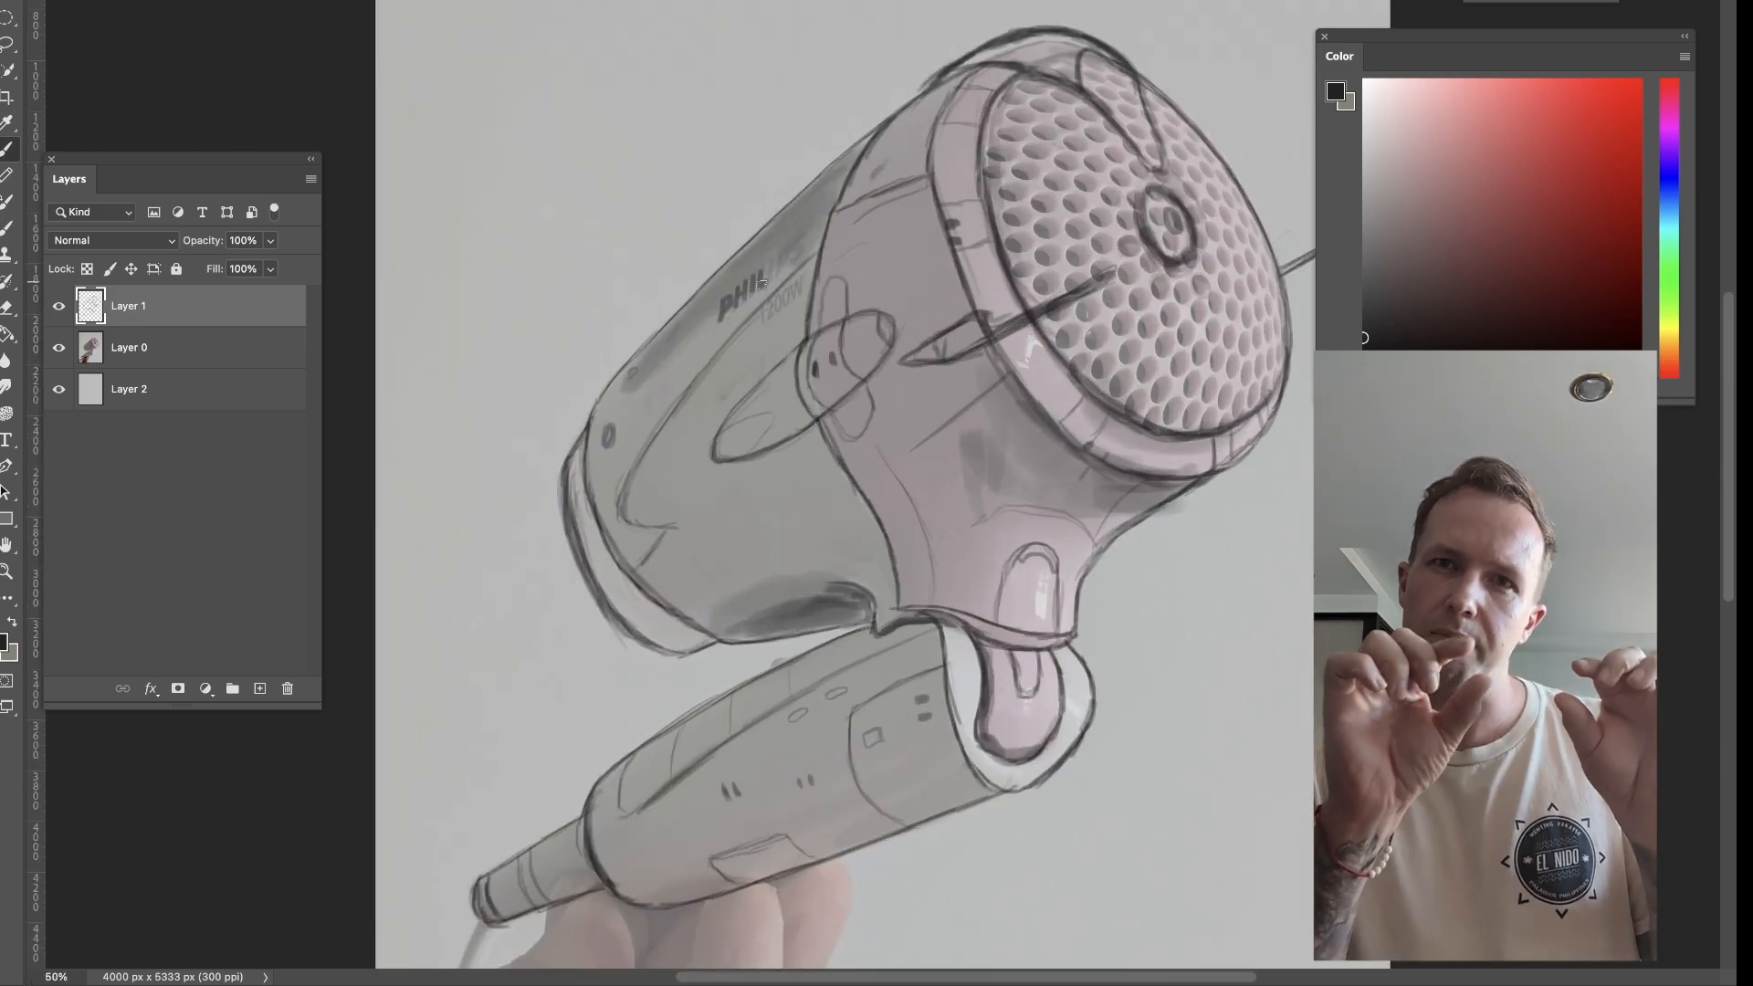
key("l")
mouse_move(730, 325)
left_mouse_down()
mouse_move(812, 250)
mouse_move(717, 310)
mouse_move(729, 345)
left_mouse_up()
key("super+t")
right_click(730, 290)
left_click(764, 447)
key("Return")
key("b")
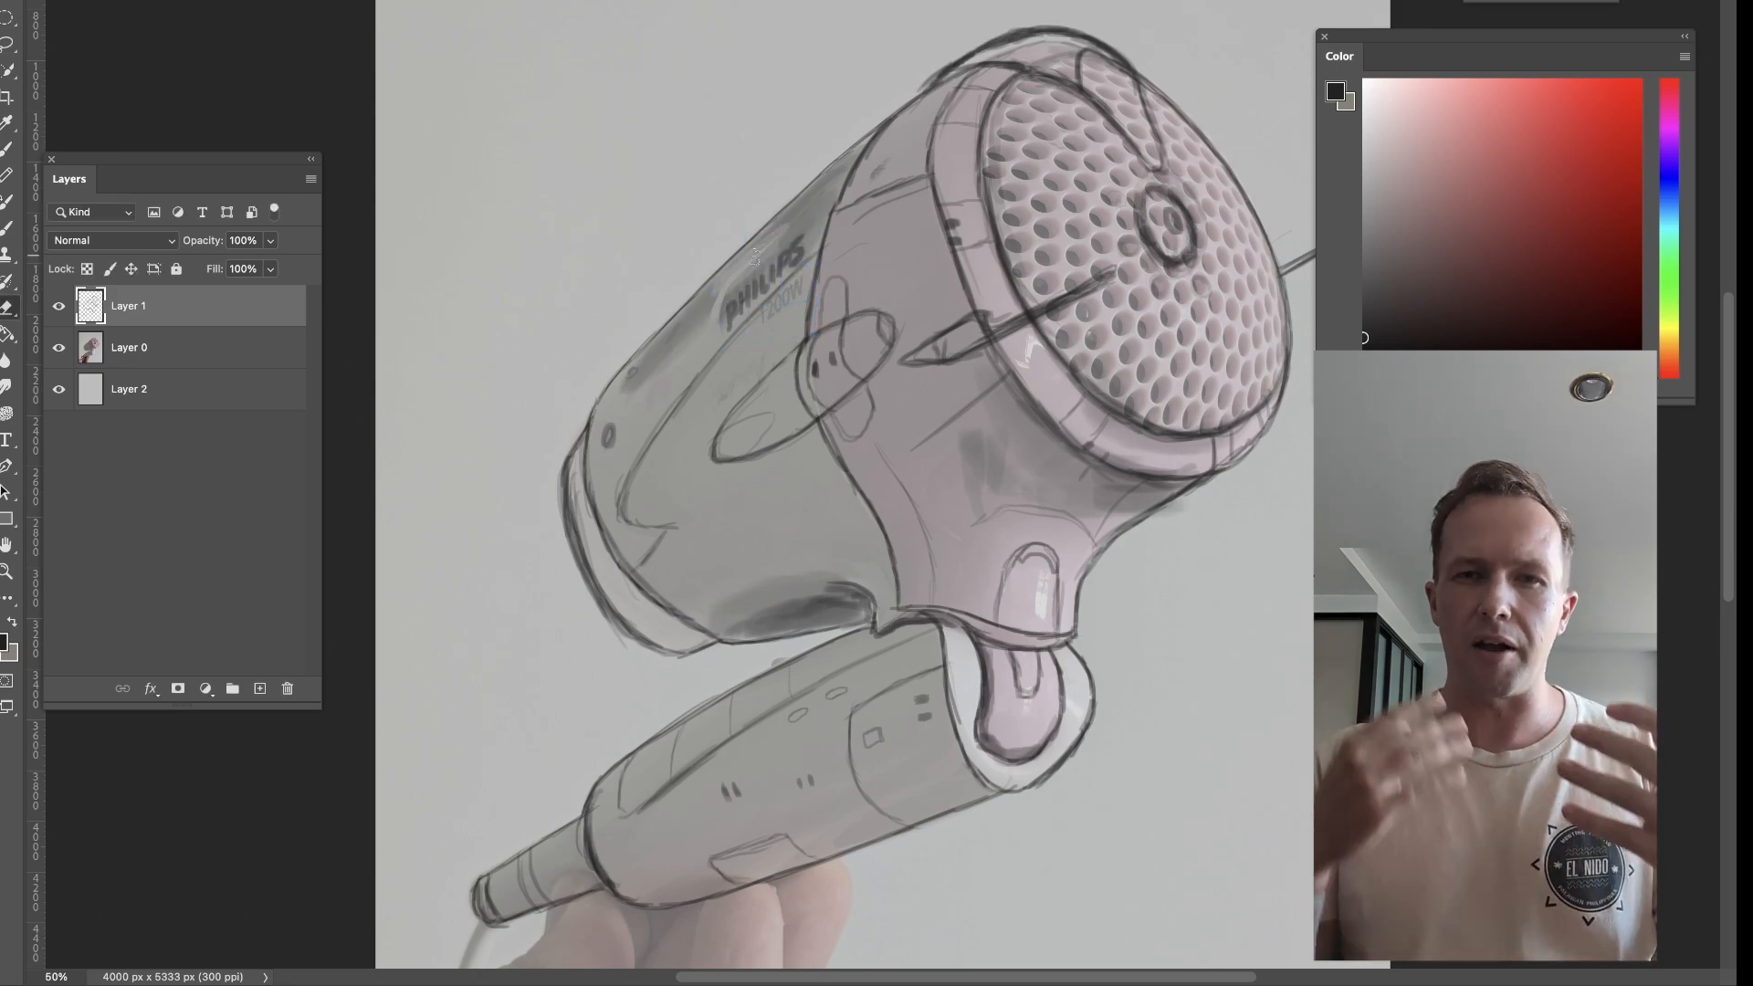
Clean up the edges of the PHILIPS lettering and strengthen the body's upper outline.
key("e")
mouse_move(758, 239)
left_mouse_down()
mouse_move(652, 360)
mouse_move(805, 215)
left_mouse_up()
key("b")
mouse_move(663, 331)
left_mouse_down()
mouse_move(776, 219)
mouse_move(987, 73)
left_mouse_up()
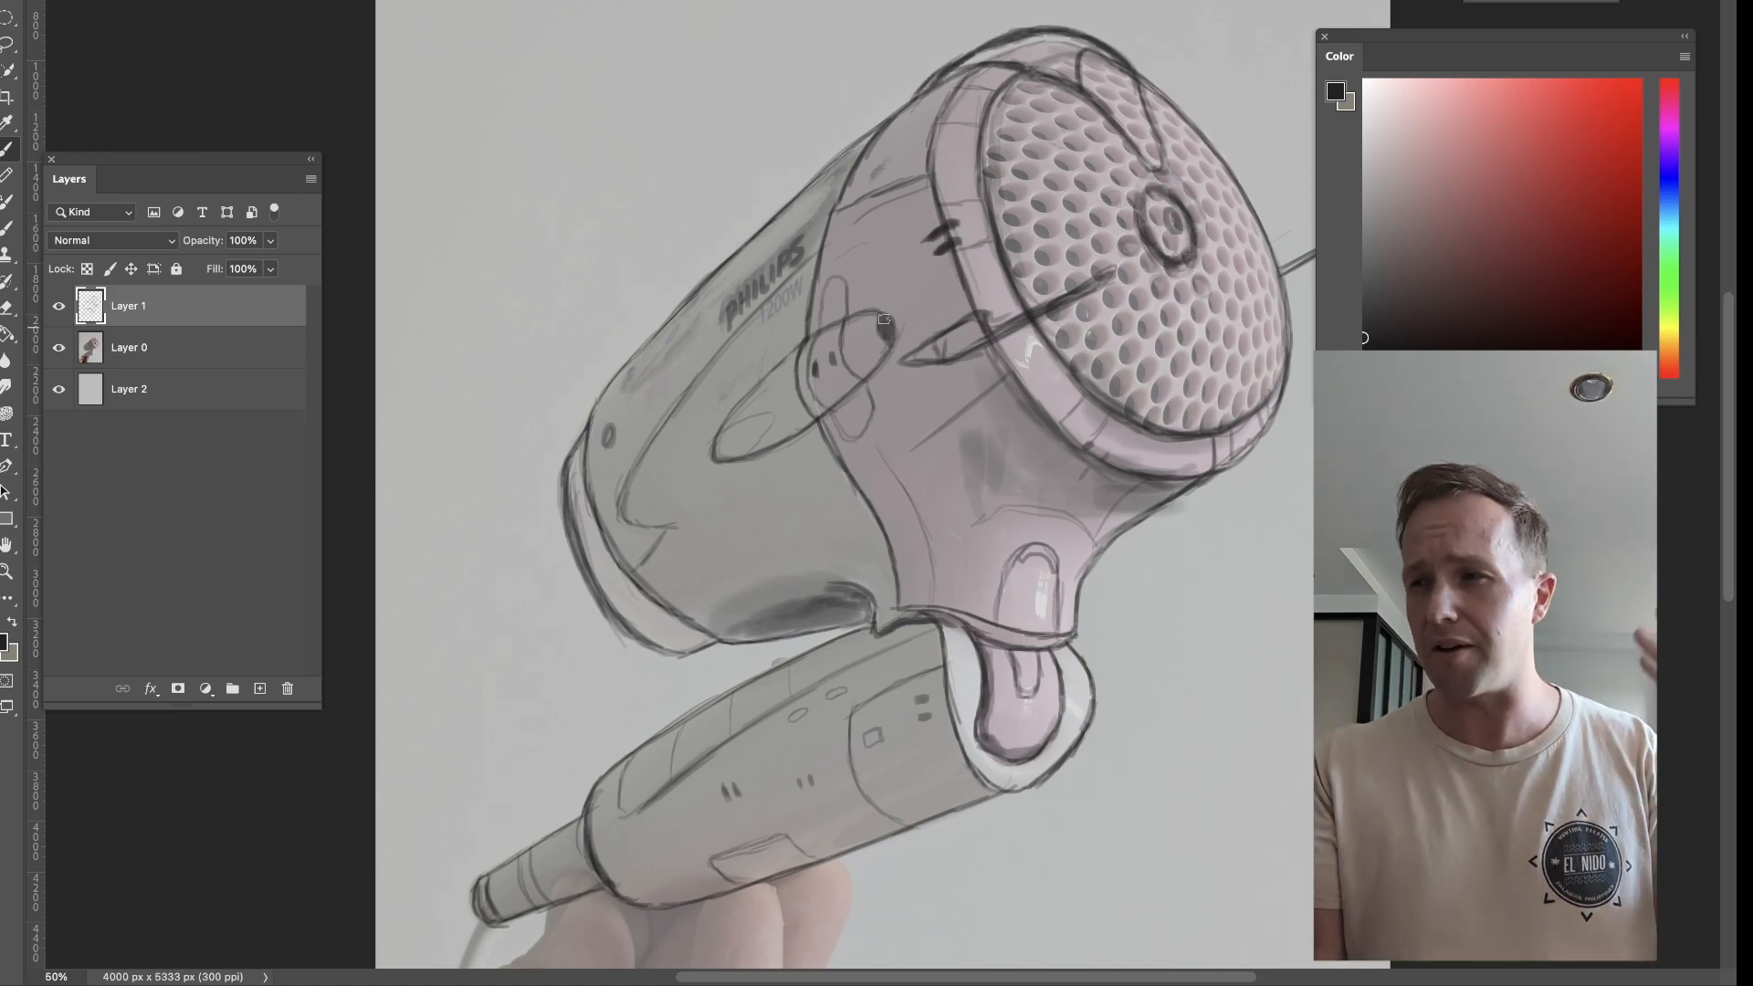
Add small vent marks to the grille and darken the antenna, the neck slot, the lower nozzle ring and the joint.
key("e")
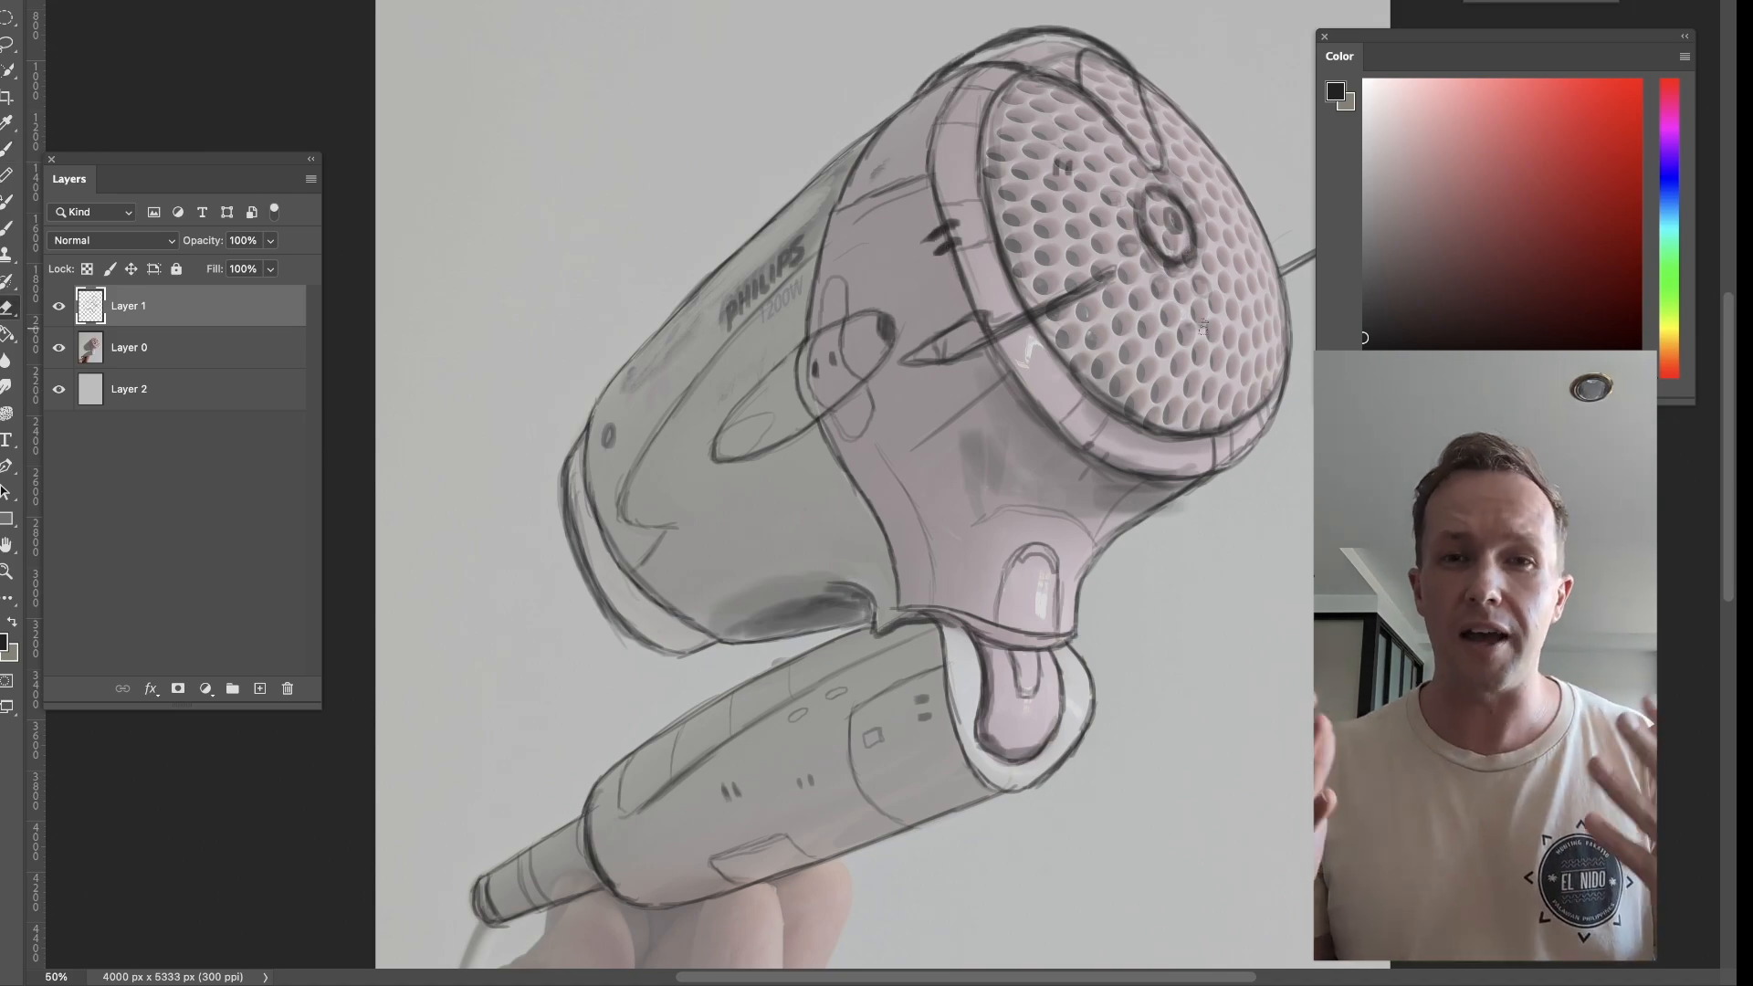
key("b")
left_click_drag(1193, 274, 1202, 421)
mouse_move(990, 310)
left_mouse_down()
mouse_move(926, 344)
mouse_move(1123, 264)
left_mouse_up()
left_click_drag(1050, 309, 963, 359)
left_click_drag(1023, 550, 995, 627)
left_click_drag(1064, 434, 1269, 427)
left_click_drag(884, 624, 856, 599)
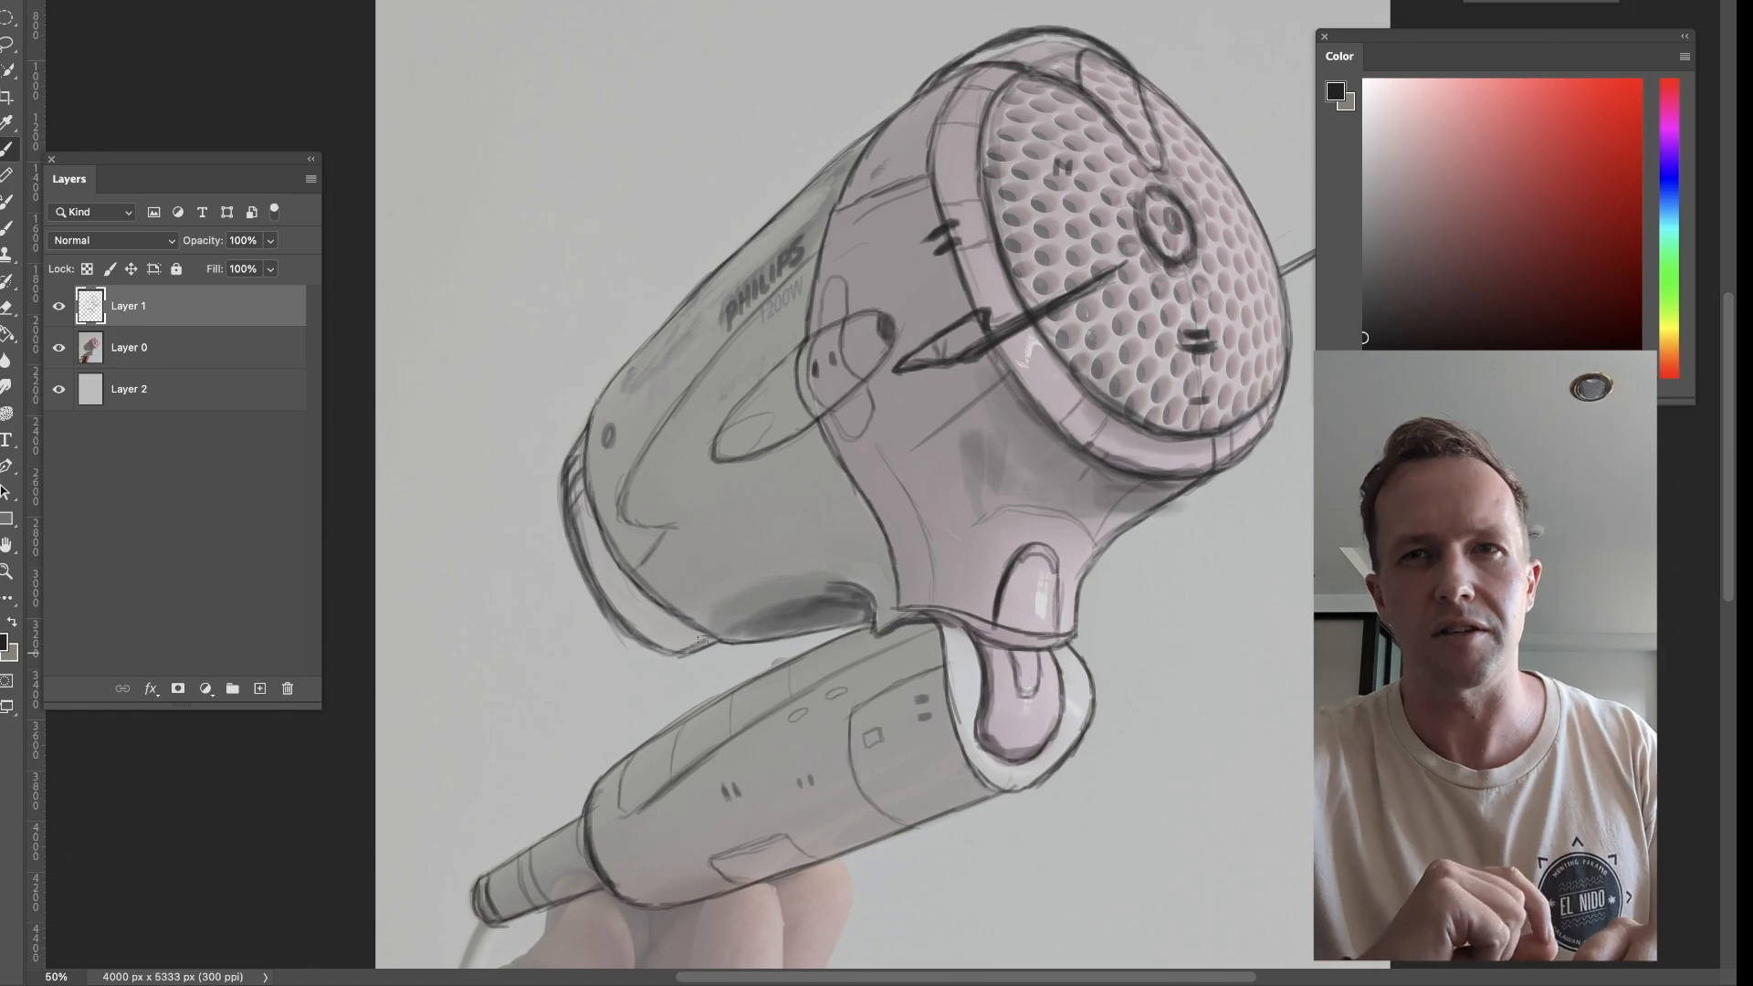
Hatch ribs around the rear cap and add short tick marks along the body's underside and the nozzle seam.
left_click_drag(587, 443, 656, 613)
left_click_drag(610, 553, 710, 634)
left_click_drag(743, 588, 768, 590)
left_click_drag(643, 453, 637, 570)
left_click_drag(889, 546, 885, 551)
left_click_drag(882, 519, 878, 527)
Draw an oval pod on the handle's upper edge and reinforce the handle's lower panel and the hinge housing.
mouse_move(624, 754)
left_mouse_down()
mouse_move(693, 718)
mouse_move(613, 767)
left_mouse_up()
key("e")
key("b")
left_click_drag(696, 708, 804, 654)
key("e")
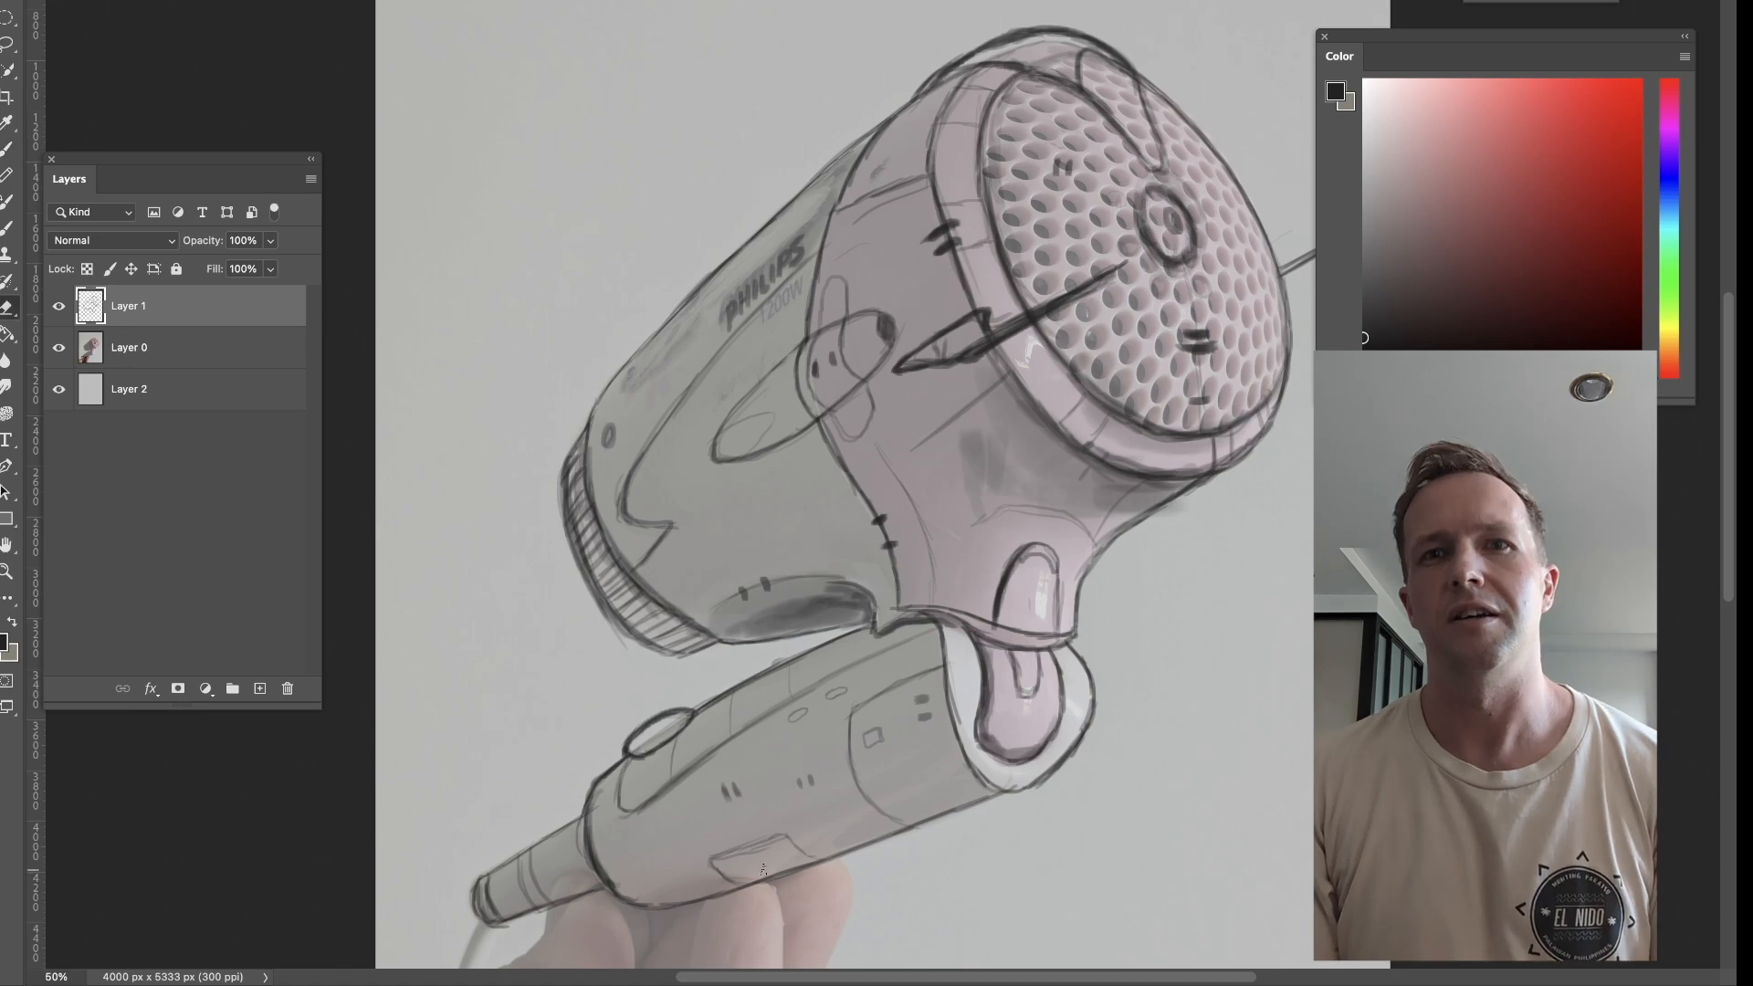
key("b")
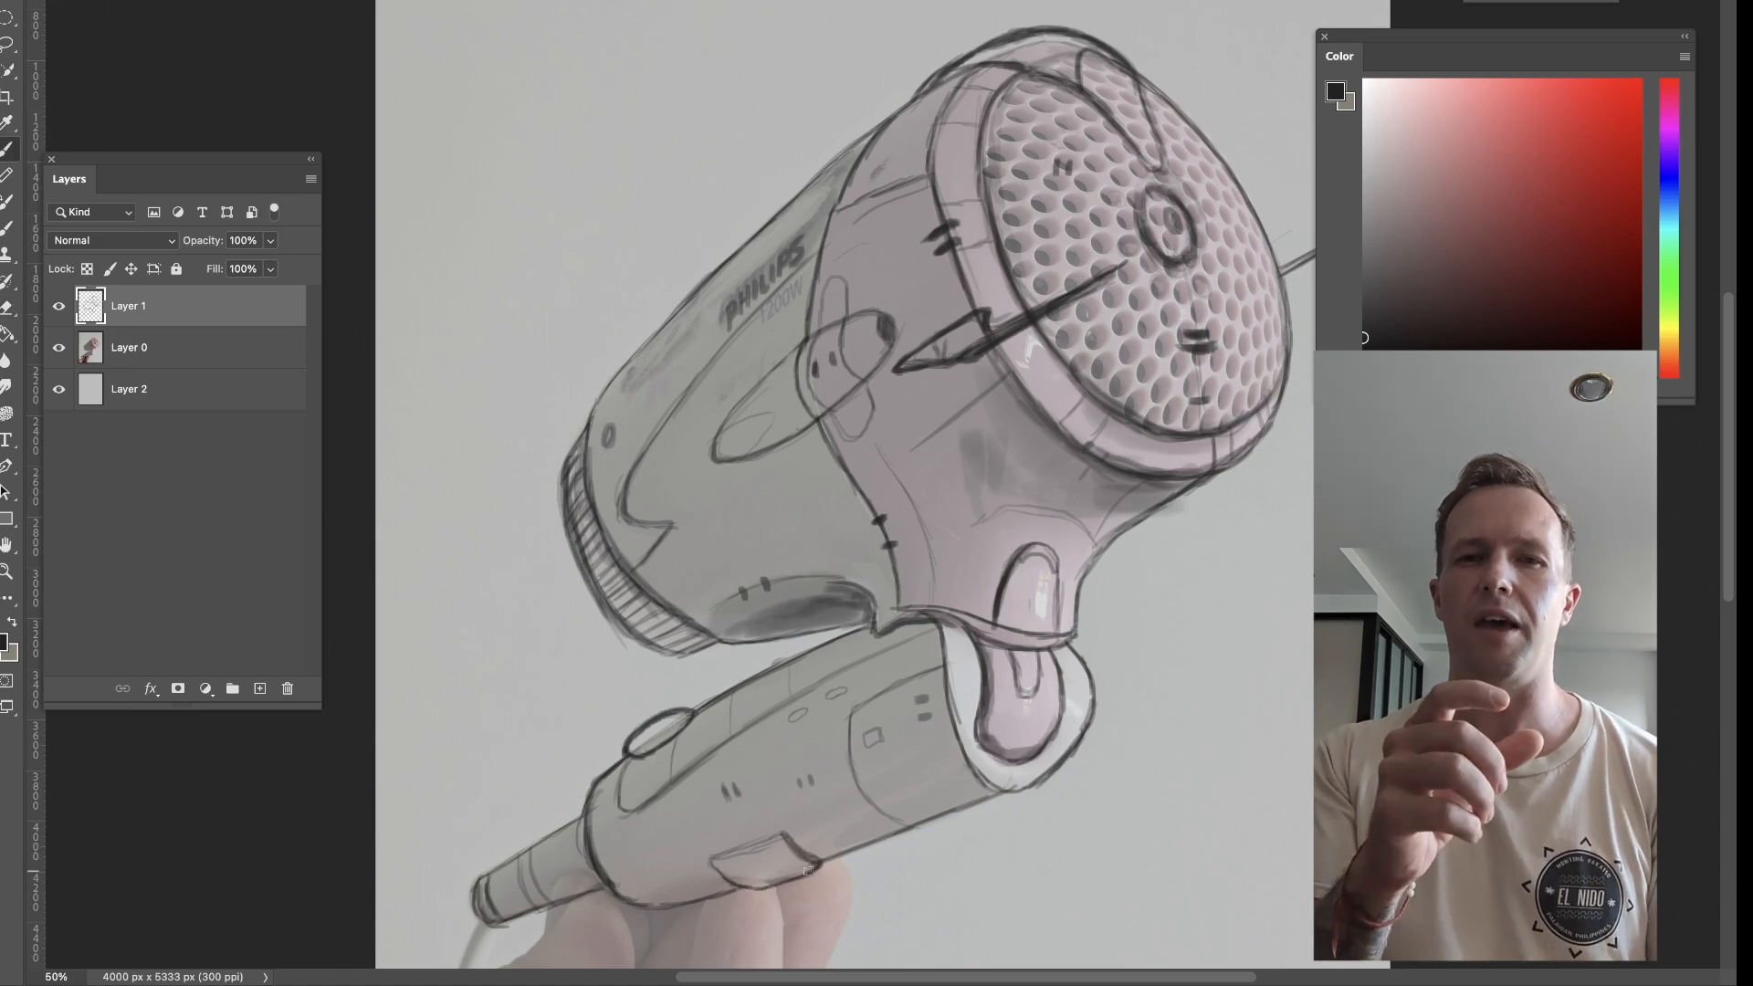
left_click_drag(979, 803, 1001, 757)
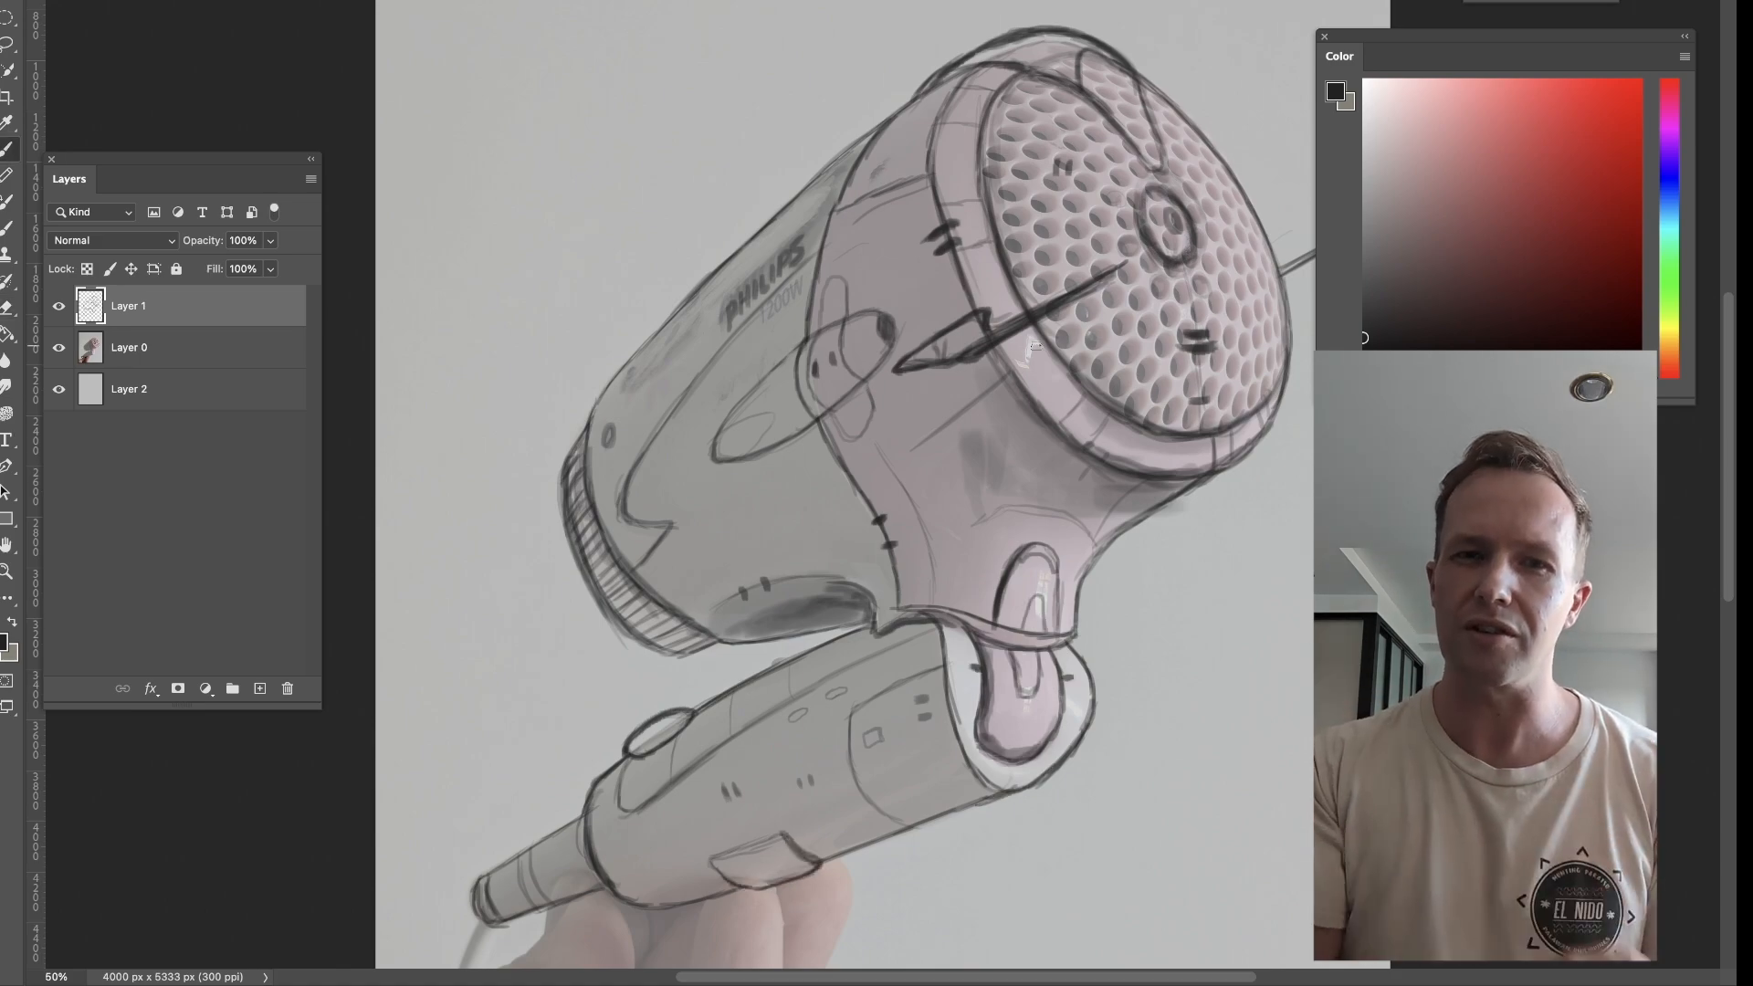
Hide the photo on Layer 0, save the document and choose a different brush preset.
key("super+minus")
left_click(58, 347)
key("super+s")
right_click(841, 207)
left_click_drag(1682, 552, 1683, 461)
left_click(863, 508)
left_click(864, 538)
Fill the background on Layer 2 with a near-black colour using the Paint Bucket.
left_click(129, 389)
left_click(7, 334)
left_click(1669, 190)
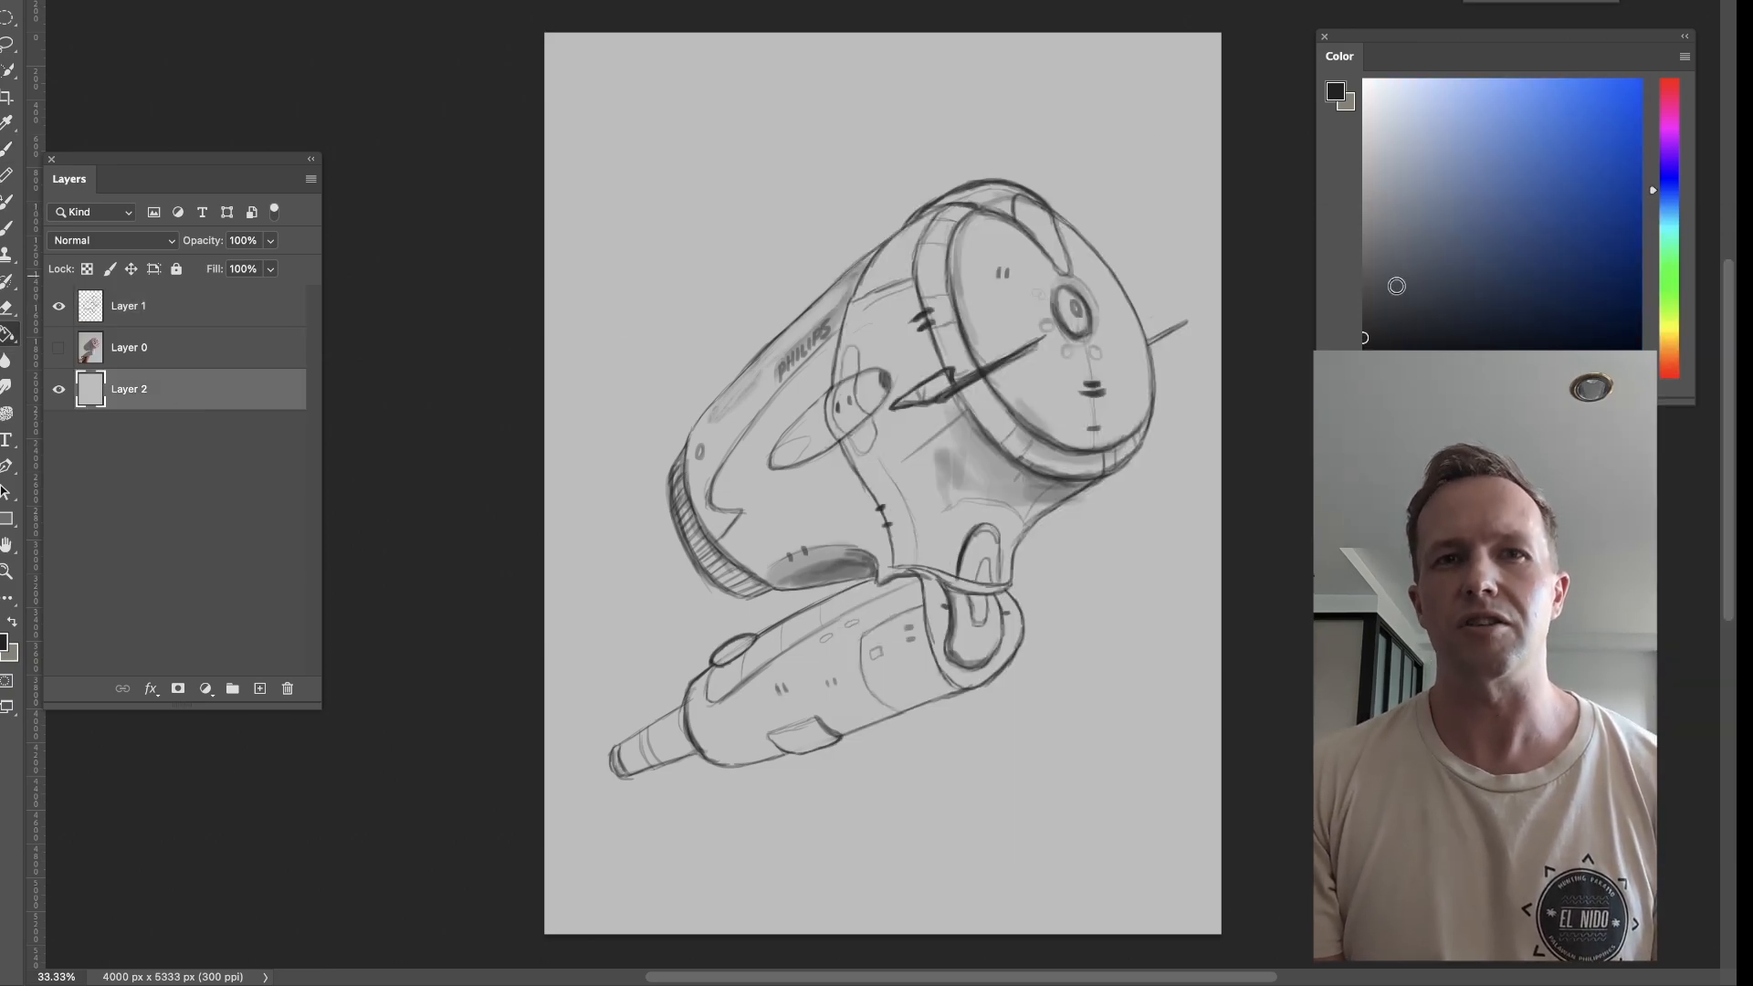
left_click(1155, 258)
left_click(1376, 347)
left_click(1152, 302)
Keep a hidden duplicate of the Layer 1 sketch and lighten the original with Hue/Saturation at Lightness +31.
left_click_drag(211, 305, 259, 688)
left_click(58, 306)
left_click(129, 347)
key("super+u")
left_click_drag(661, 557, 692, 557)
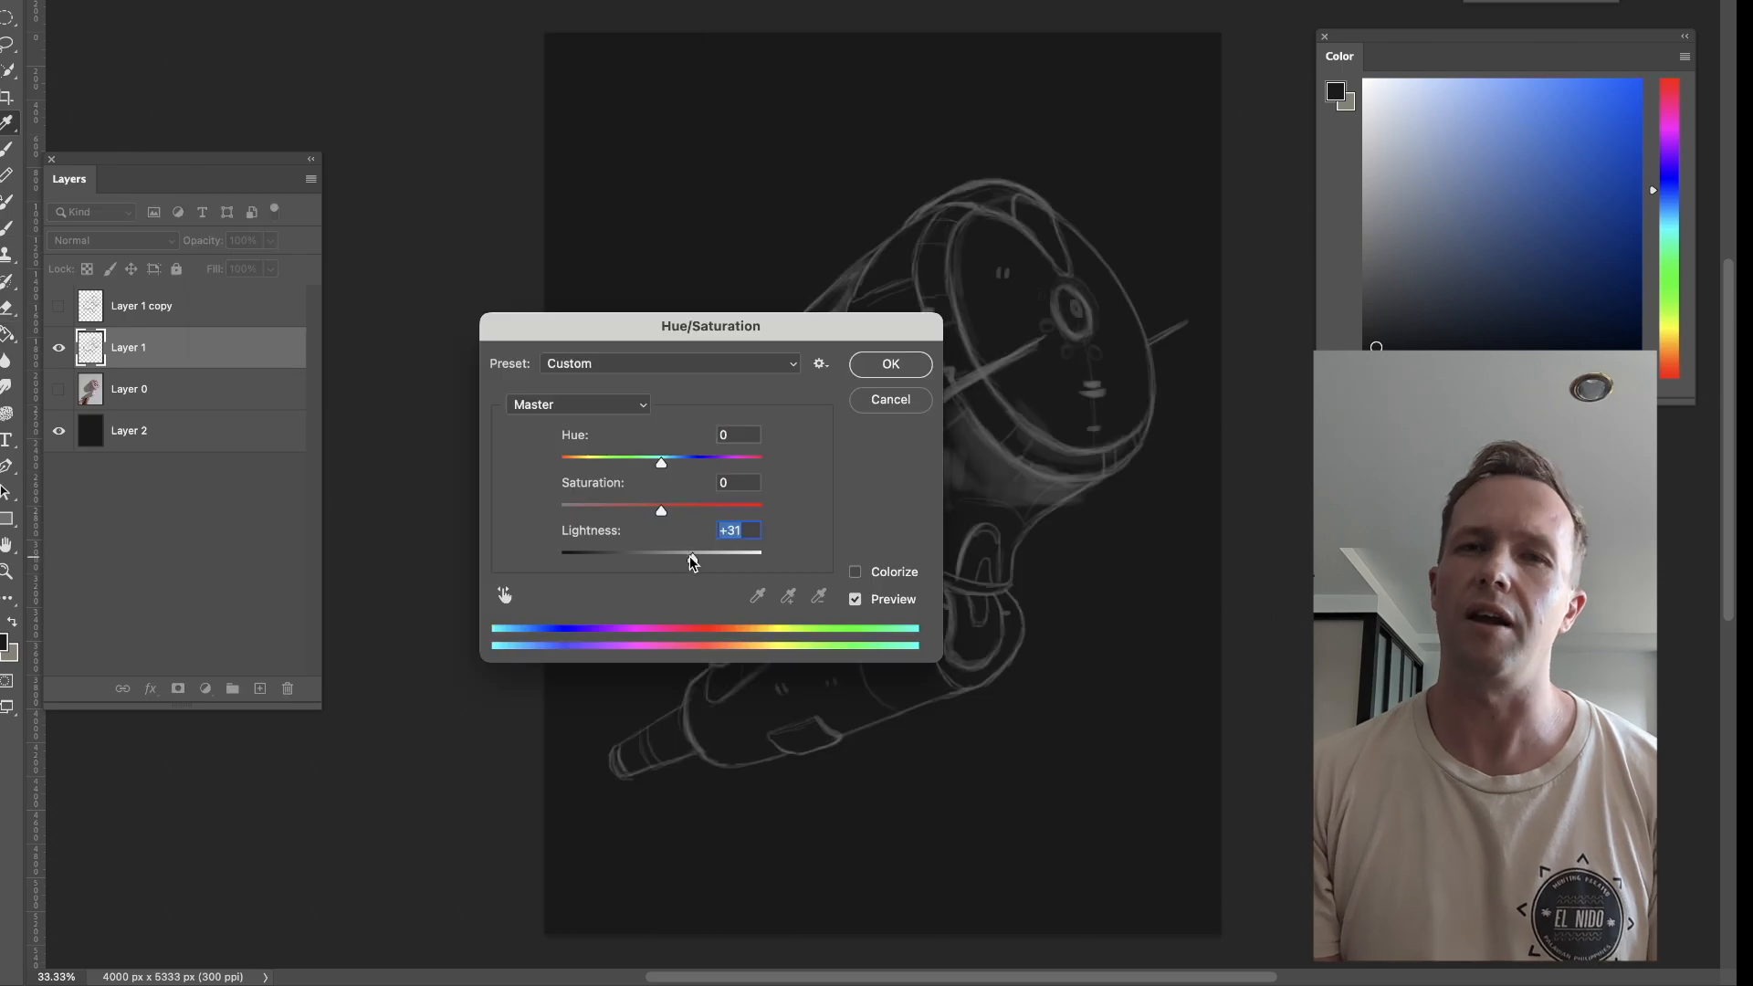
left_click(891, 363)
Brush a dark blue haze over the lower part of the background on Layer 2.
left_click(129, 430)
key("b")
left_click(1096, 685, "alt")
left_click(1669, 218)
left_click(1420, 323)
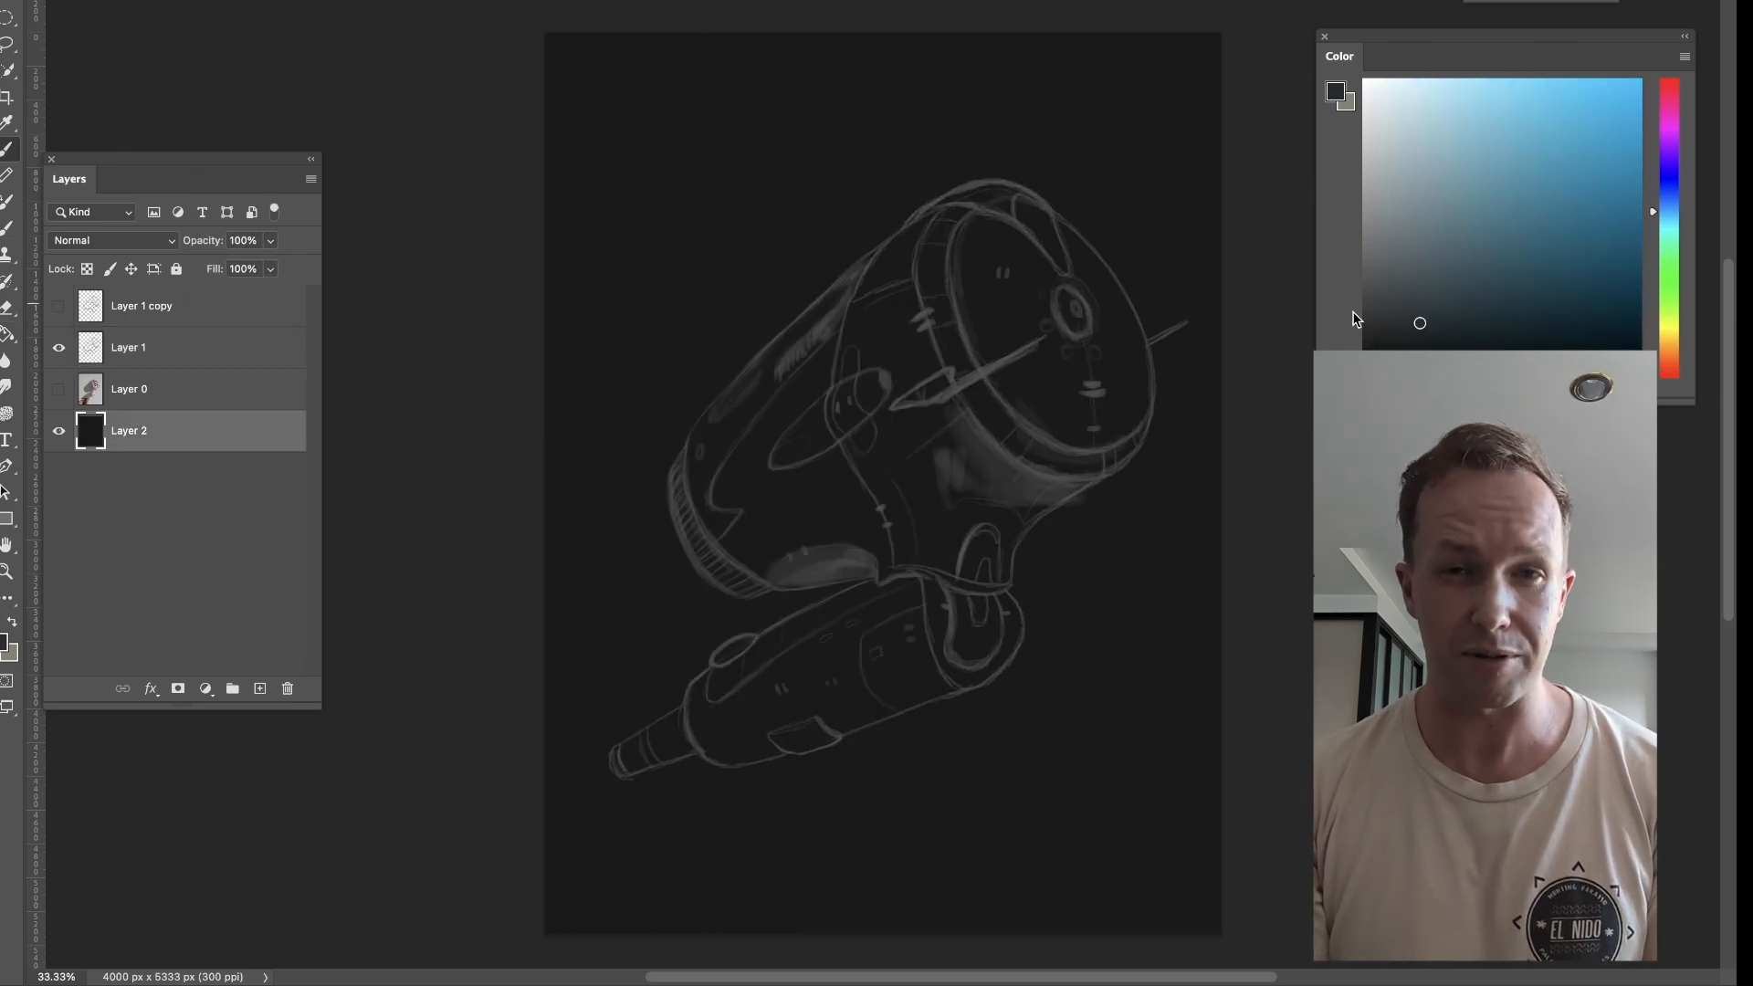
left_click_drag(1098, 588, 940, 831)
left_click(1522, 328)
left_click_drag(1080, 660, 501, 878)
Blend dark teal strokes into the background behind the ship and sample tones from the canvas.
left_click(1481, 305)
left_click(1669, 219)
mouse_move(1187, 594)
left_mouse_down()
mouse_move(406, 919)
mouse_move(972, 411)
left_mouse_up()
left_click(647, 91, "alt")
left_click(833, 689, "alt")
Make a large elliptical selection for a planet in the canvas's lower-right corner.
key("m")
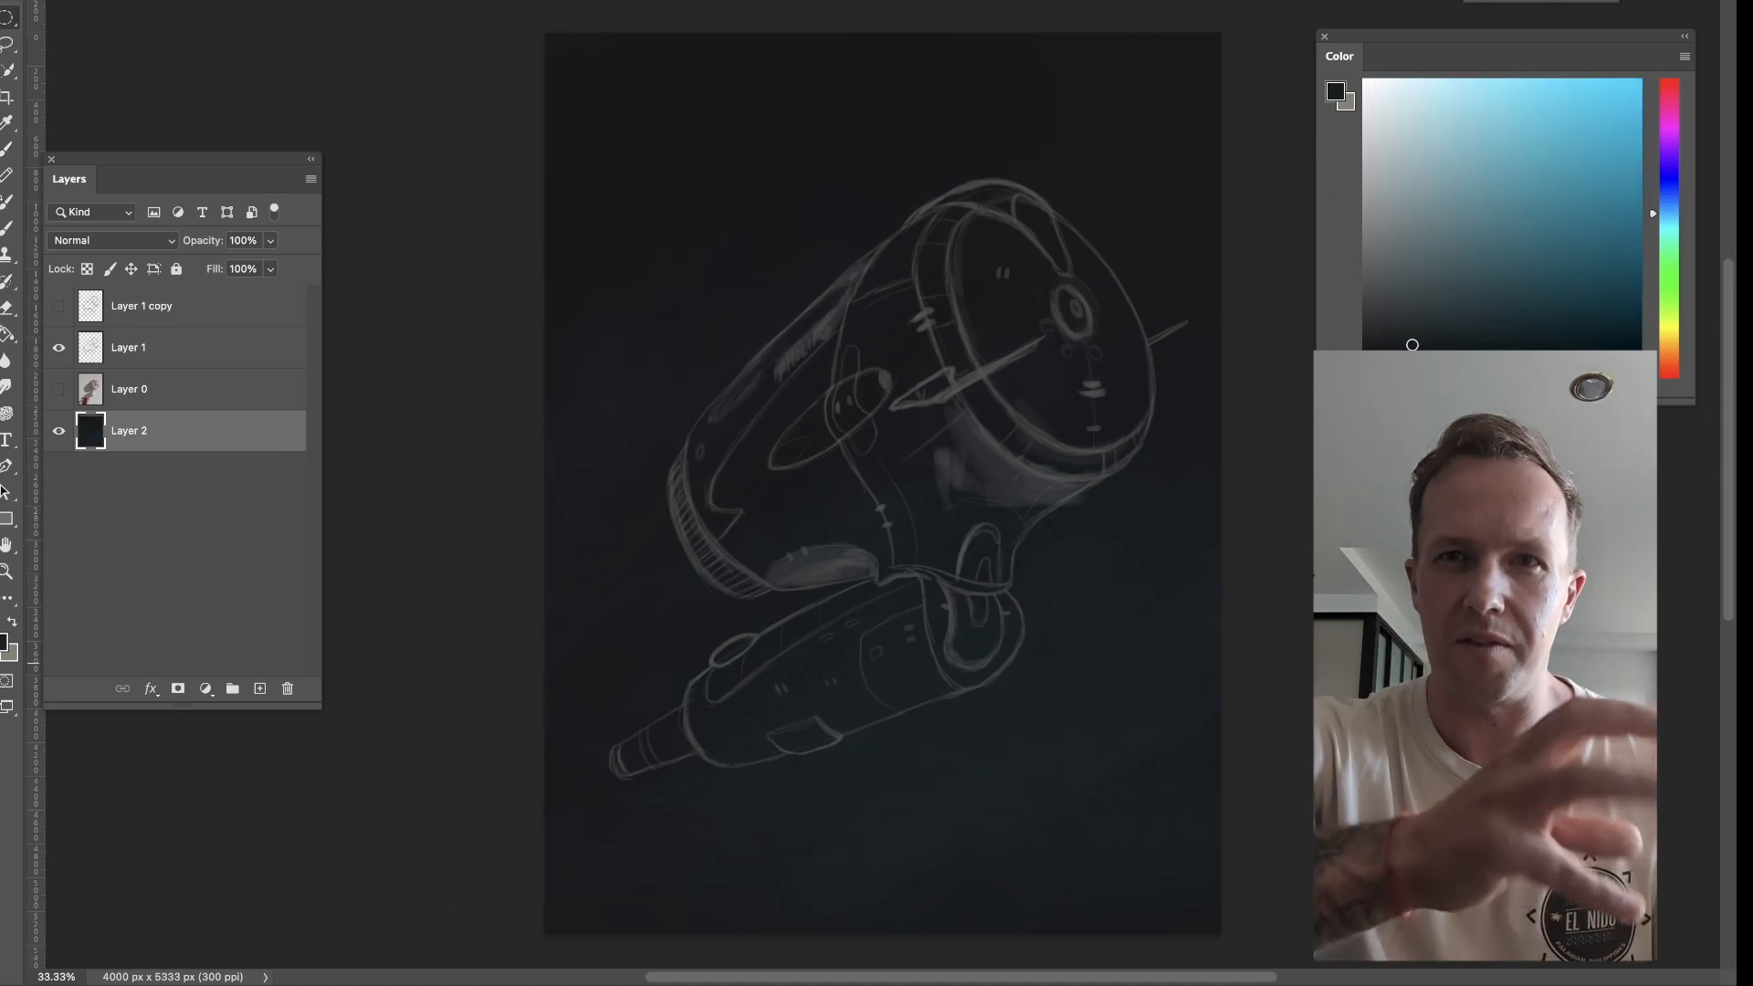
left_click_drag(475, 696, 622, 968)
scroll(621, 776, "up", 9)
mouse_move(1051, 703)
left_mouse_down()
mouse_move(1306, 763)
mouse_move(1242, 767)
left_mouse_up()
key("Return")
Create a new layer and paint the selected planet area with dark teal tones.
key("b")
key("alt+shift+super+n")
left_click(1468, 164)
left_click_drag(803, 859, 1205, 693)
left_click(1549, 337)
left_click_drag(1187, 868, 950, 804)
left_click(1531, 262)
left_click_drag(1141, 758, 776, 859)
Paint a light cyan edge along the planet's rim and blend mid-teal tones into its surface.
left_click(1485, 132)
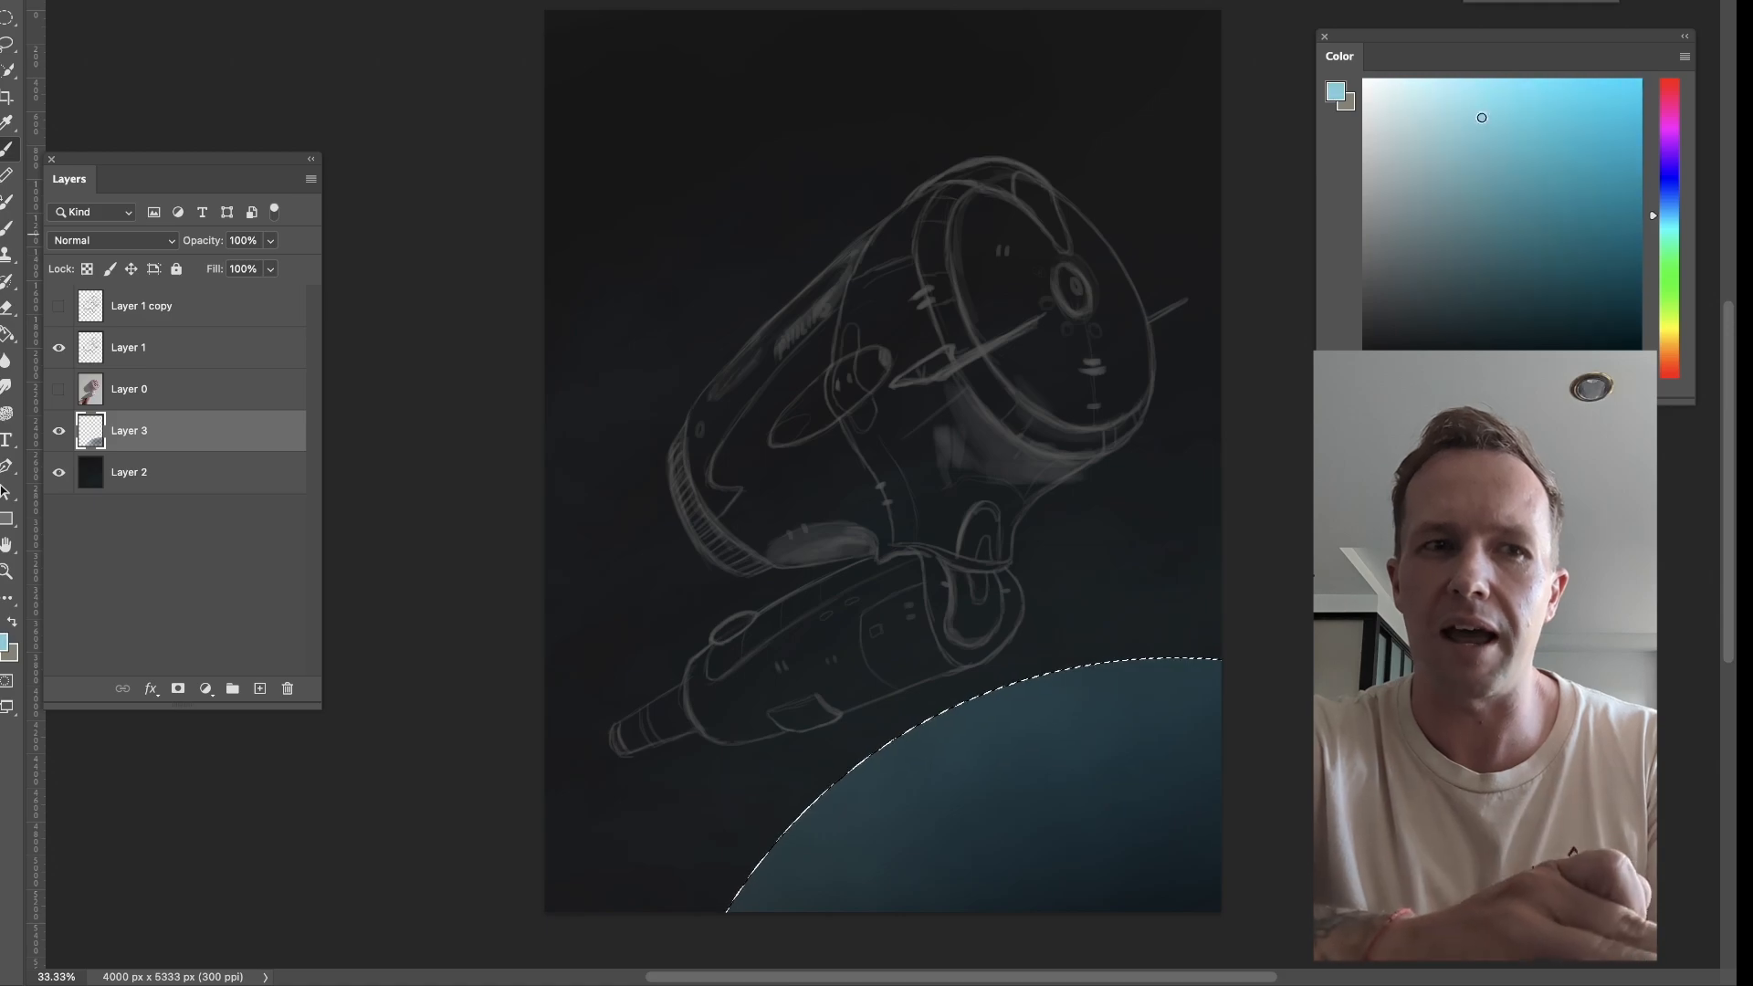
left_click_drag(1215, 667, 767, 836)
left_click(1495, 253)
mouse_move(1041, 785)
left_mouse_down()
mouse_move(1210, 685)
mouse_move(1160, 767)
left_mouse_up()
left_click(1562, 297)
left_click(1504, 130)
left_click(1483, 117)
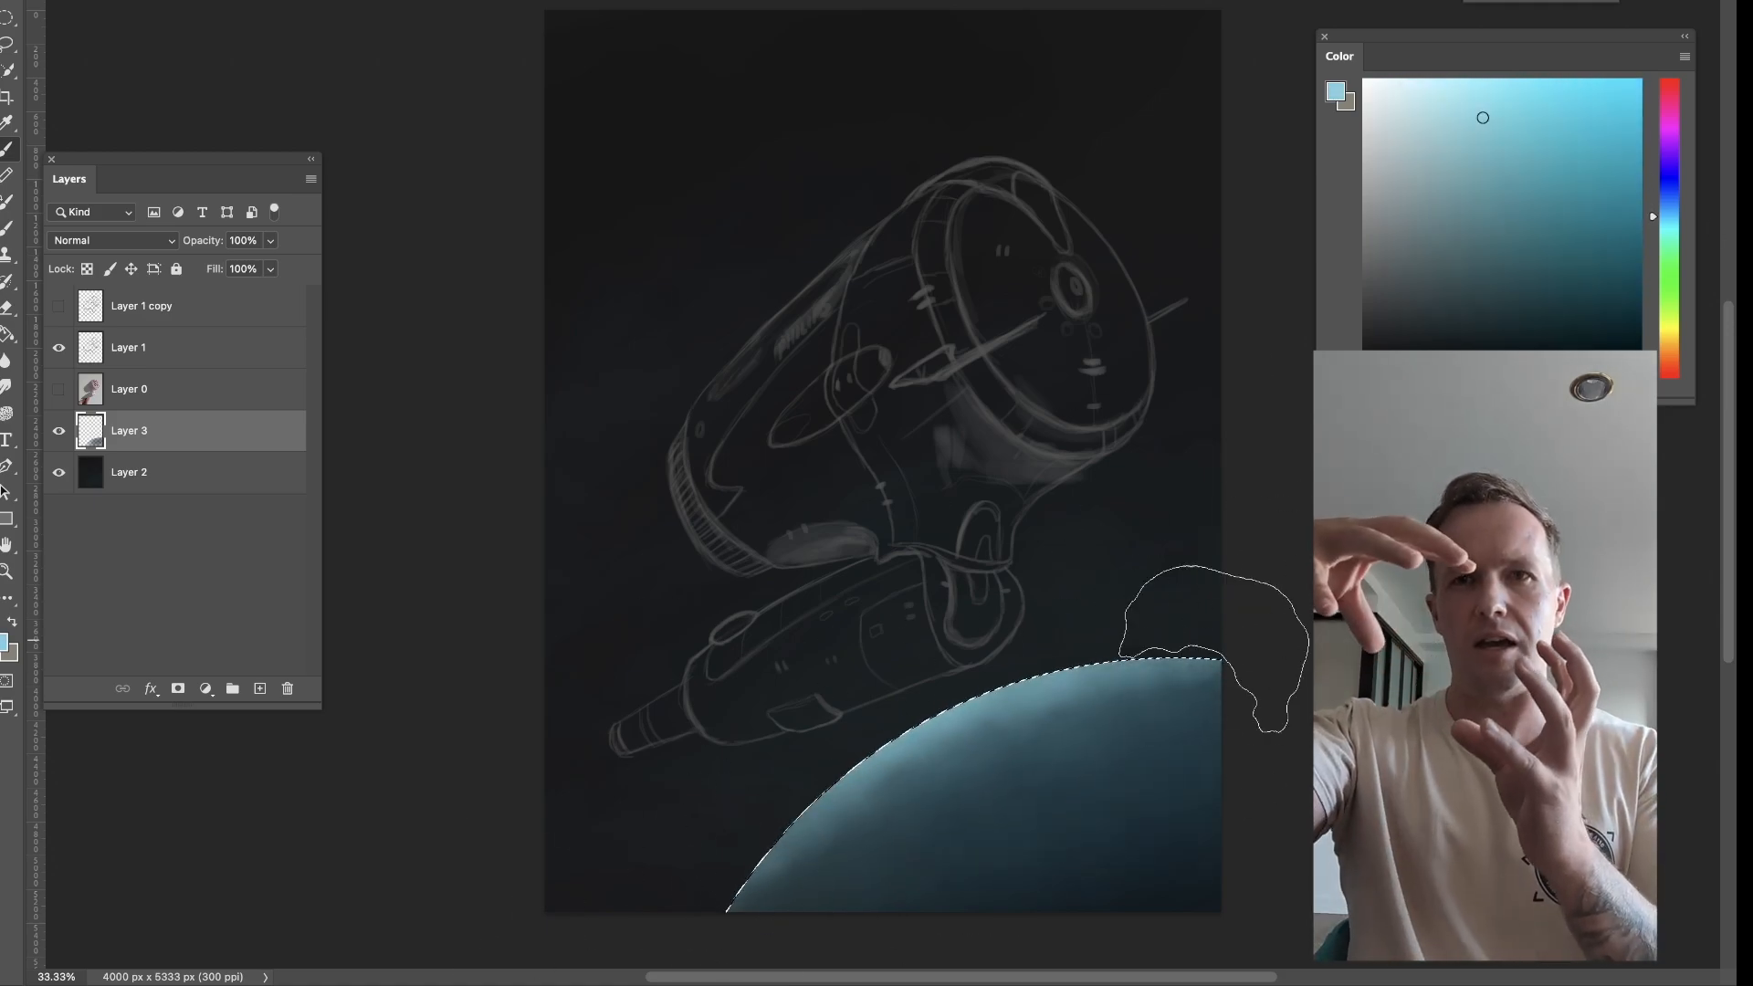
Invert the selection and brush a soft cyan and blue atmospheric glow outside the planet's rim.
left_click(1515, 286)
key("shift+super+i")
left_click(1467, 108)
mouse_move(1205, 639)
left_mouse_down()
mouse_move(731, 900)
mouse_move(1214, 539)
left_mouse_up()
left_click(1670, 204)
left_click(1522, 121)
left_click_drag(977, 594, 1087, 720)
left_click_drag(1215, 566, 1008, 692)
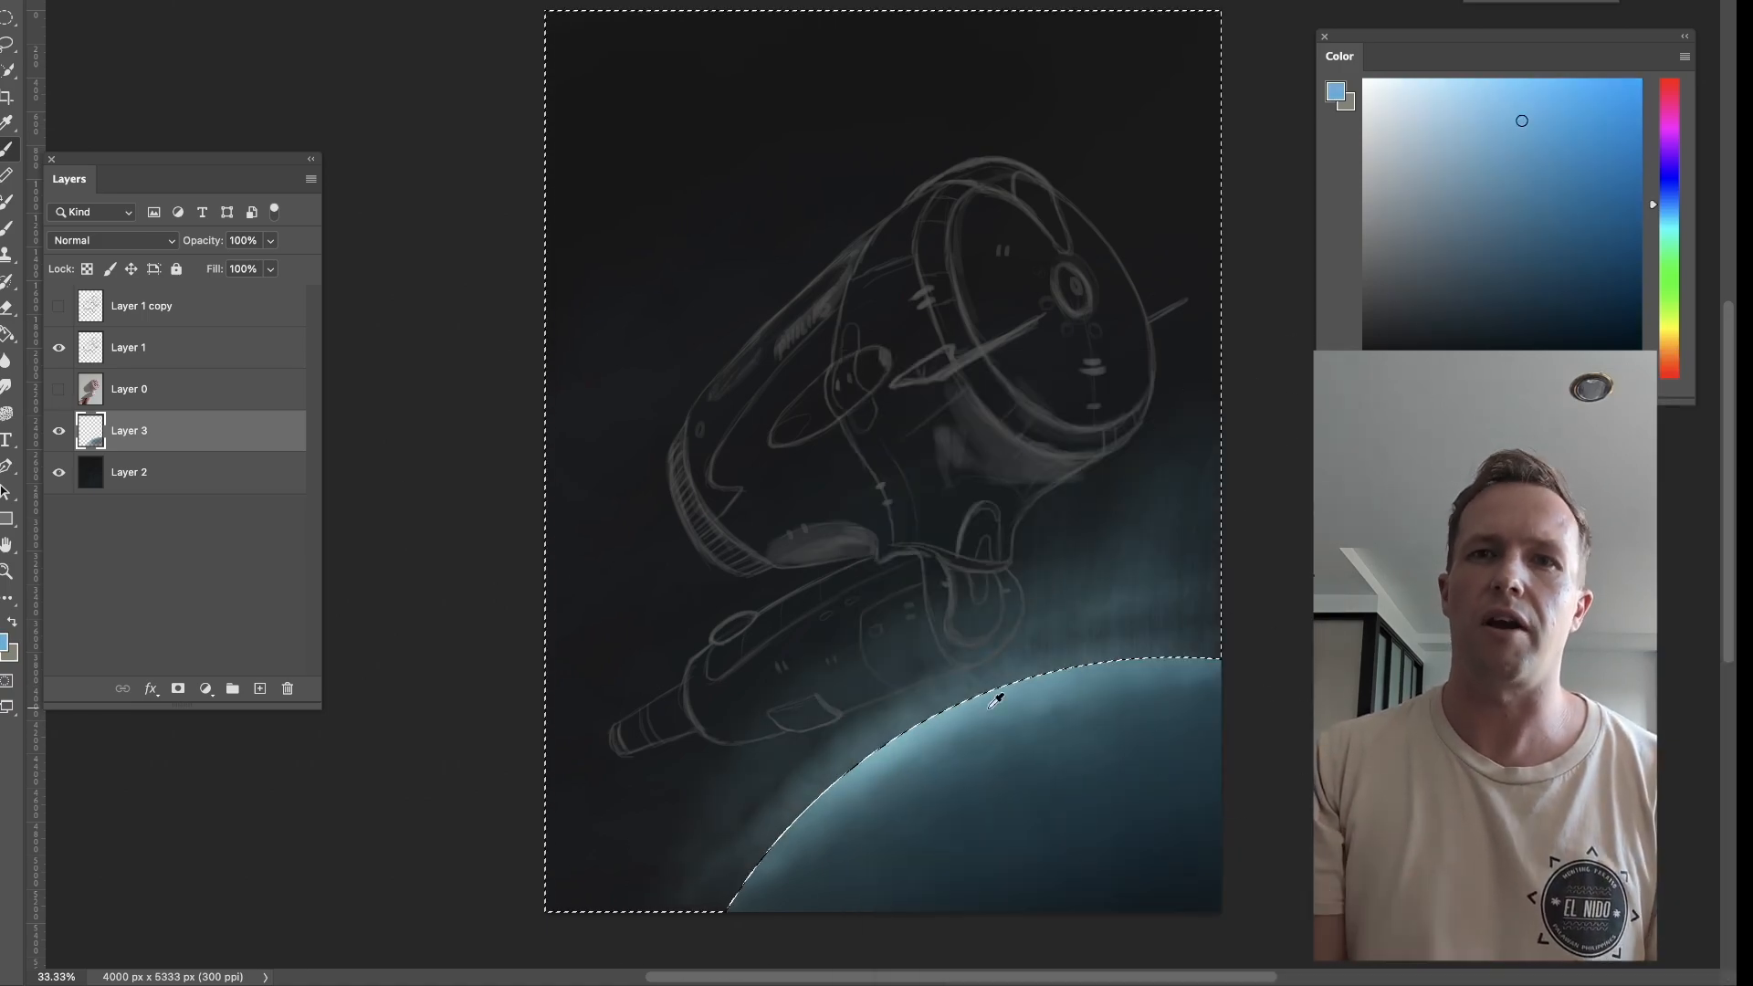
Pick a muted dark blue, clear the selection and merge the planet's Layer 3 down into Layer 2.
left_click(1670, 212)
left_click(1507, 271)
key("super+d")
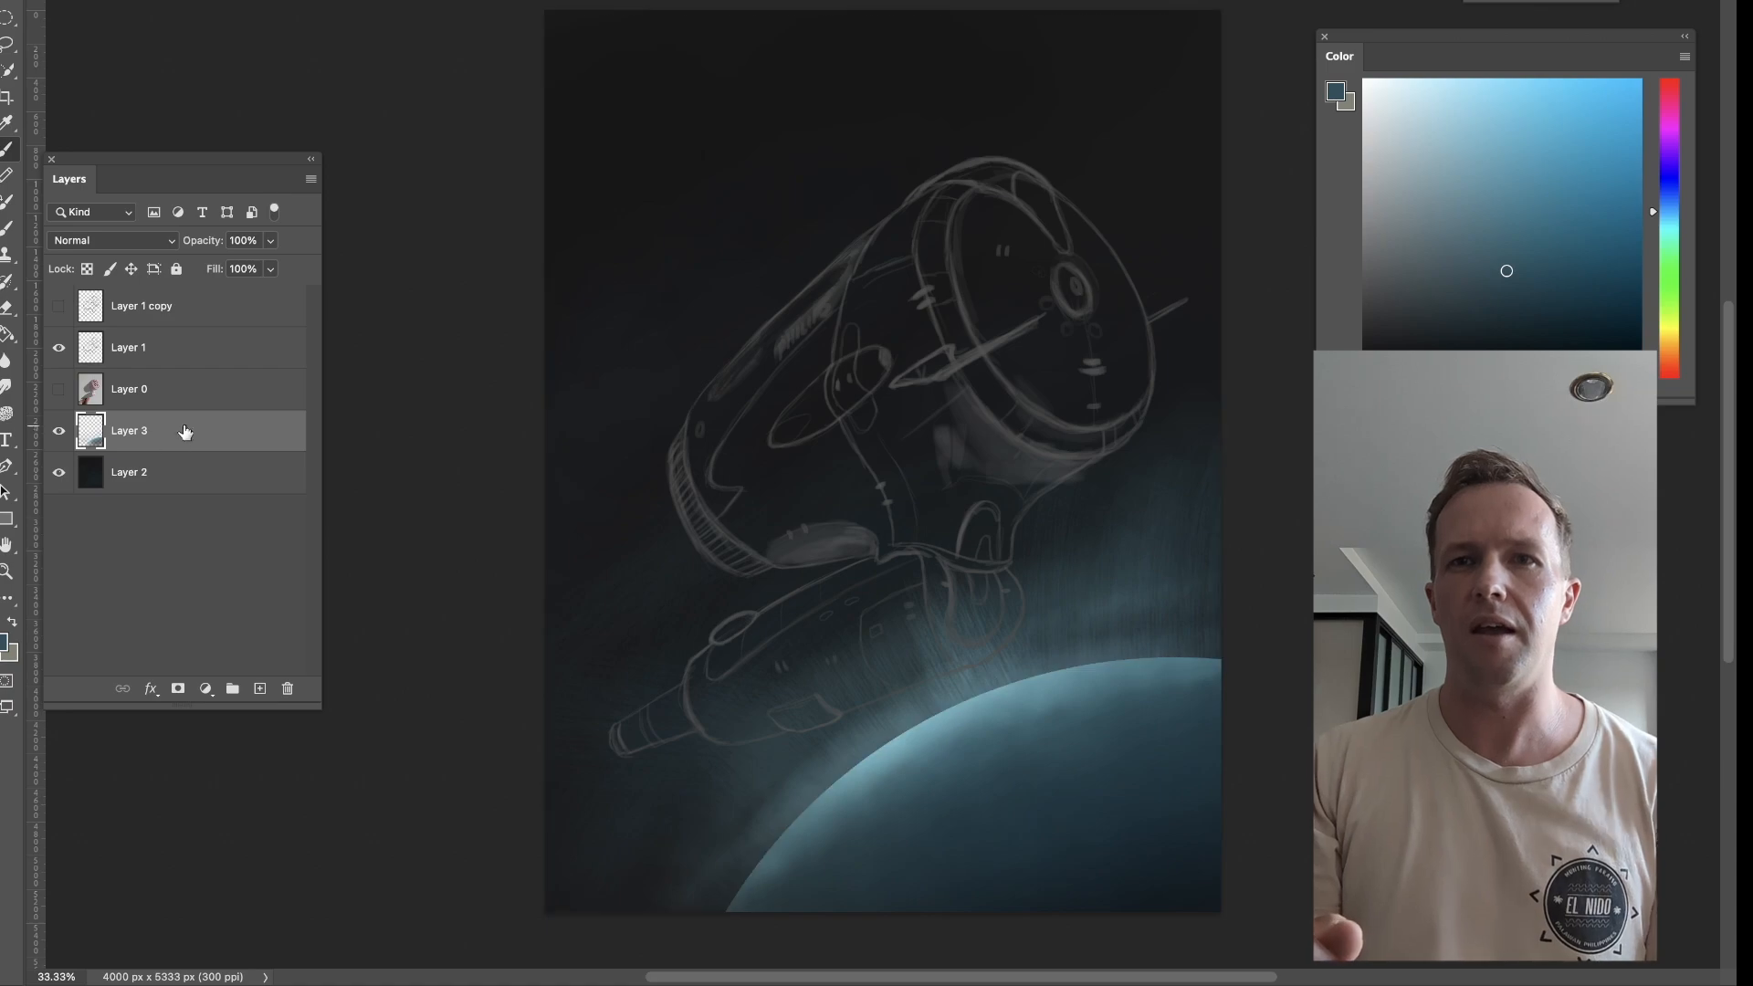
right_click(185, 432)
left_click(239, 713)
Paint pale cyan texture along the planet's rim with a textured brush and tone it down with a sampled dark colour.
right_click(1107, 728)
scroll(1107, 728, "up", 10)
left_click(1094, 783)
left_click(1484, 161)
left_click(1460, 86)
mouse_move(822, 802)
left_mouse_down()
mouse_move(972, 703)
mouse_move(968, 639)
mouse_move(1087, 658)
mouse_move(1214, 598)
left_mouse_up()
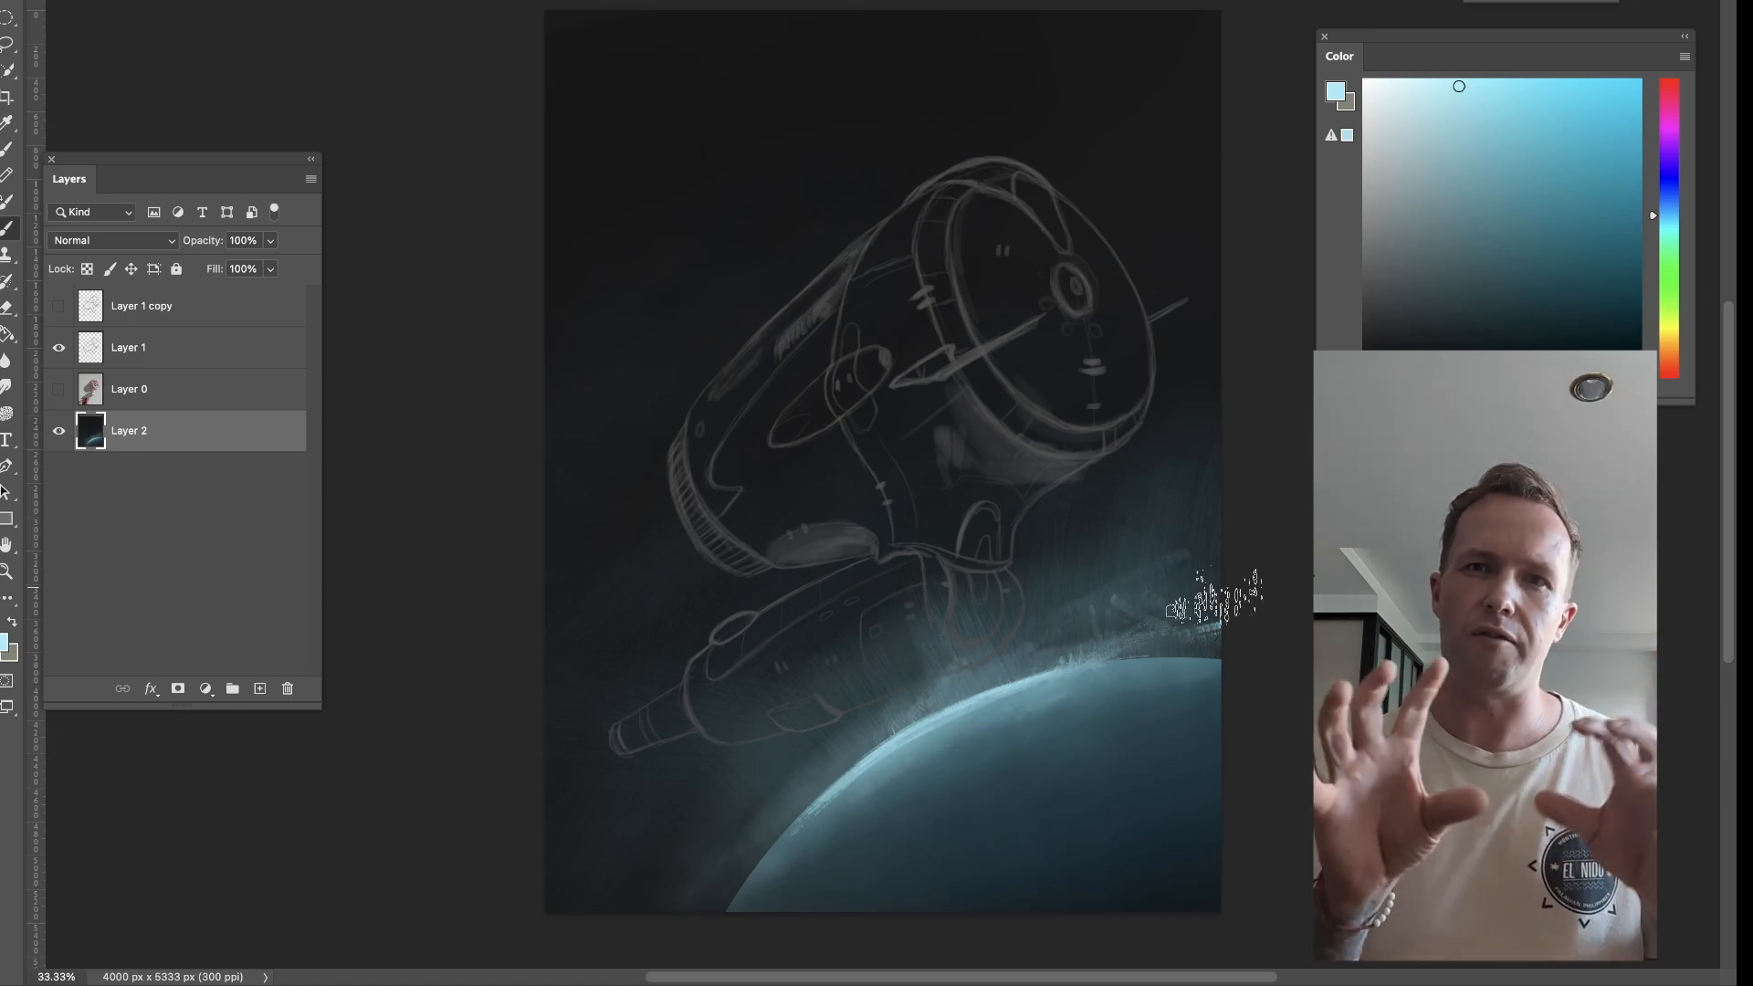
left_click(1159, 293, "alt")
mouse_move(1160, 293)
left_mouse_down()
mouse_move(1116, 621)
mouse_move(904, 703)
left_mouse_up()
Change the brush's painting mode and add a bright aqua glow along the planet's rim.
left_click(268, 2)
left_click(278, 178)
left_click(1668, 225)
left_click(1482, 95)
left_click_drag(1077, 666, 858, 761)
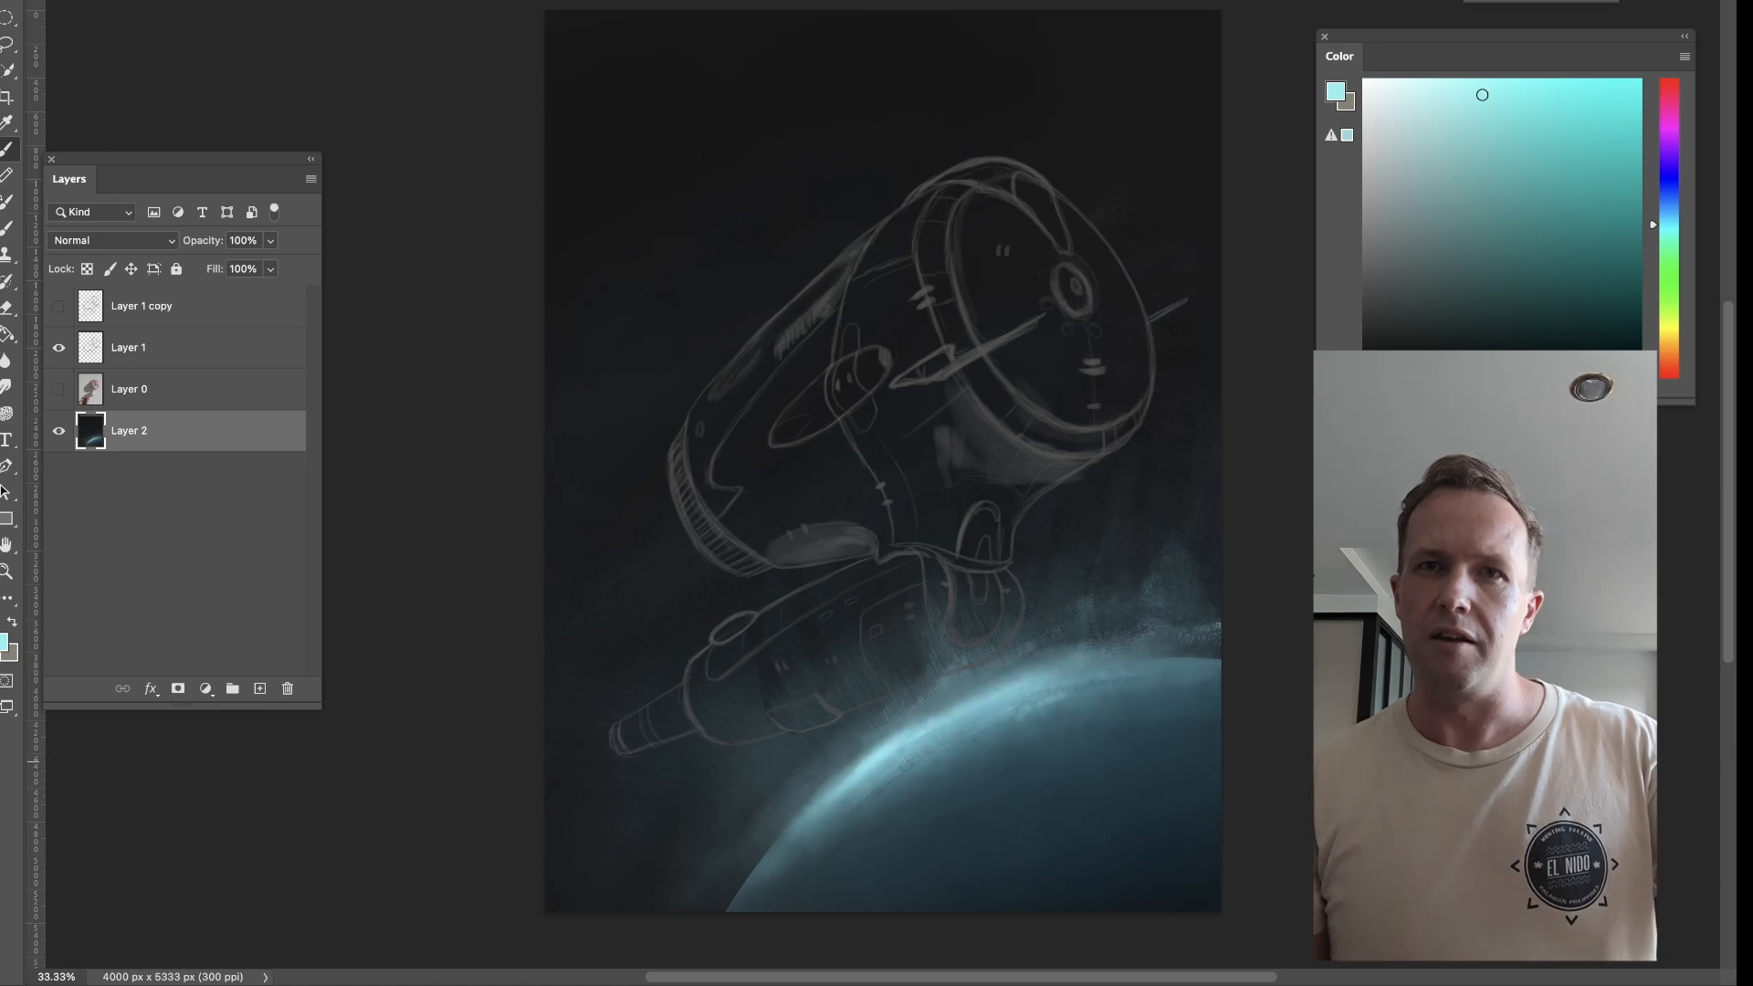
Transform the Layer 2 background so the planet is stretched wider and its rim arcs across the canvas's lower edge.
key("ctrl+t")
mouse_move(545, 461)
left_mouse_down()
mouse_move(330, 466)
mouse_move(413, 519)
mouse_move(316, 513)
left_mouse_up()
left_click_drag(817, 516, 808, 513)
key("Return")
Brush dark textured variation across the sky above and around the ship using colours sampled from the background.
left_click(268, 2)
left_click(274, 2)
left_click(655, 103, "alt")
mouse_move(585, 54)
left_mouse_down()
mouse_move(782, 119)
mouse_move(1154, 187)
mouse_move(980, 146)
left_mouse_up()
left_click(1179, 209, "alt")
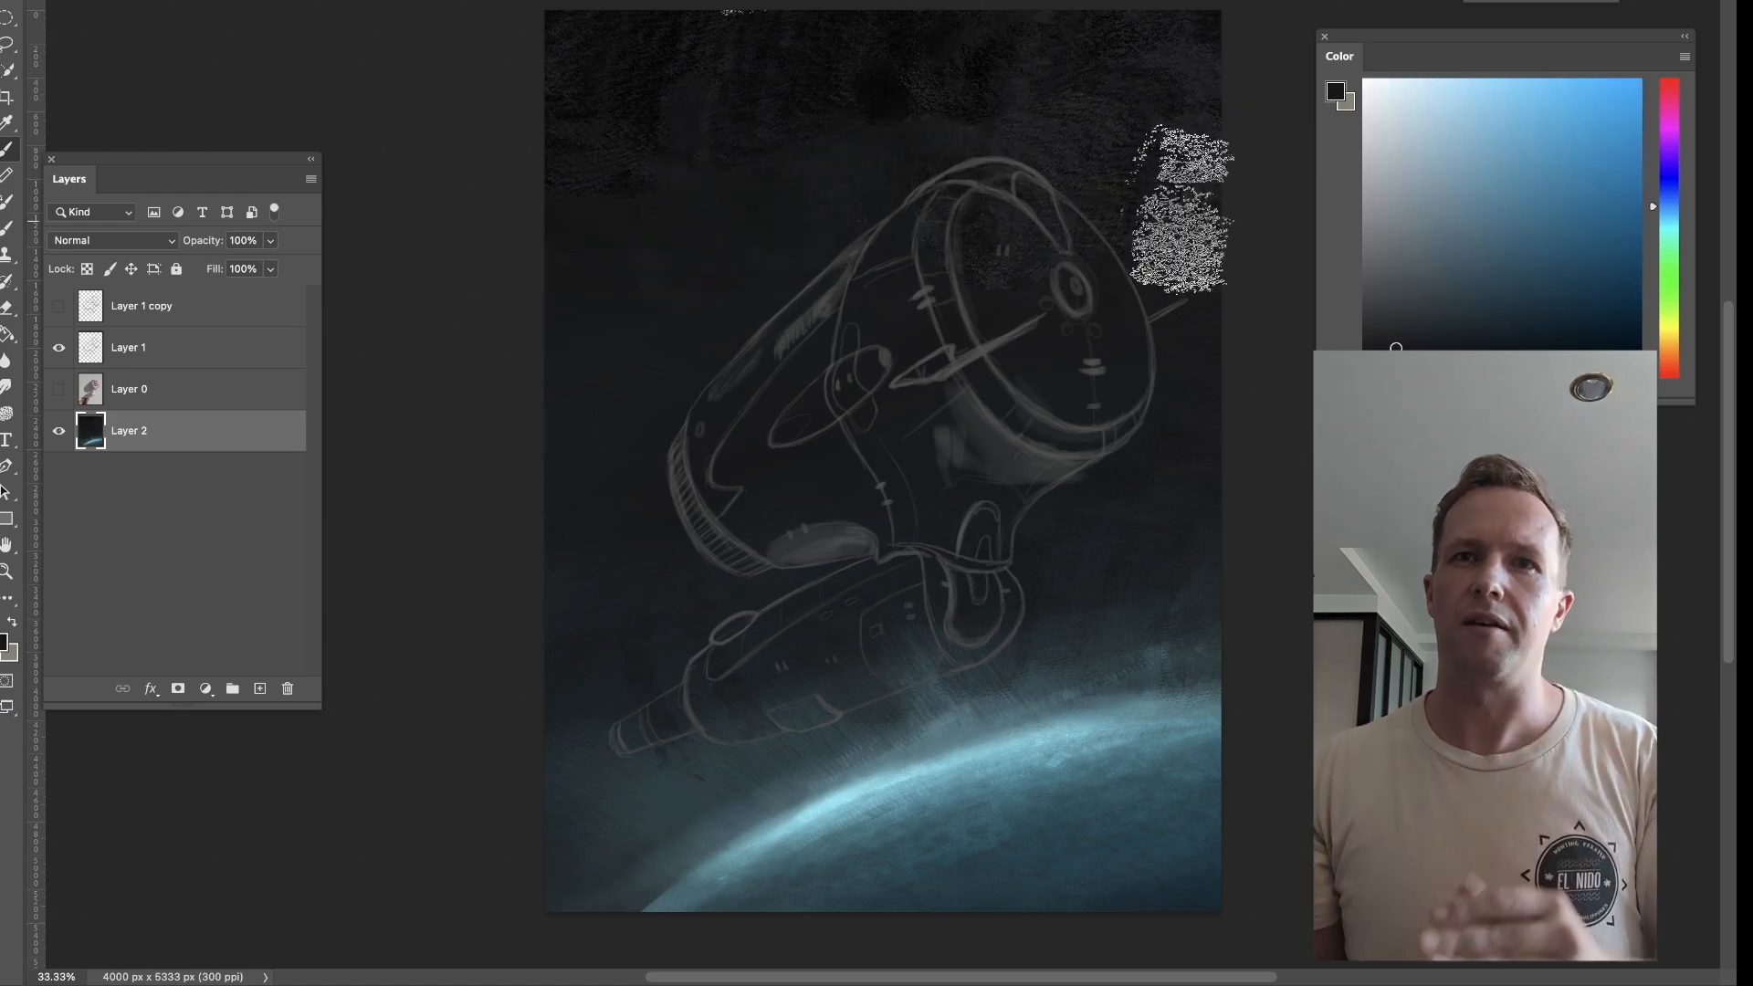
left_click(1078, 45, "alt")
mouse_move(1180, 209)
left_mouse_down()
mouse_move(1077, 45)
mouse_move(609, 359)
mouse_move(1121, 386)
mouse_move(1091, 407)
left_mouse_up()
left_click(1121, 386, "alt")
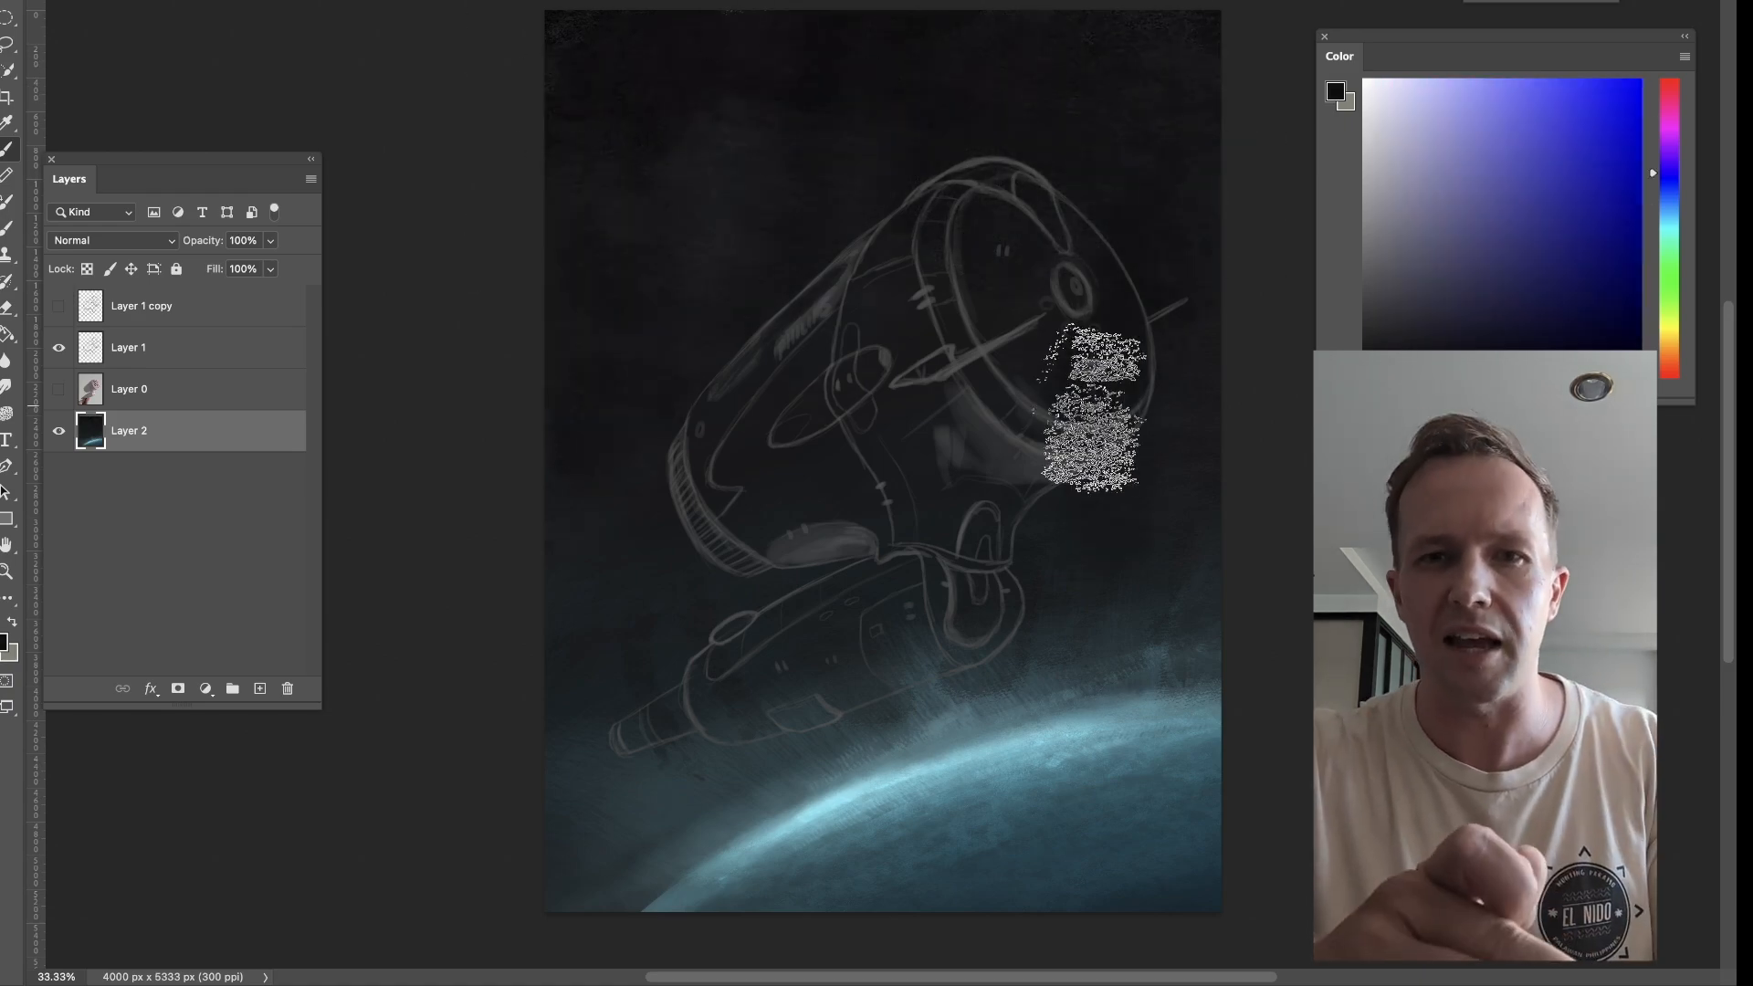
Sample the planet's teal, change the brush's painting mode and brush a deeper blue into the planet's surface.
left_click(1191, 665, "alt")
left_click(1042, 718, "alt")
left_click(1042, 717, "alt")
left_click(268, 1)
left_click(269, 244)
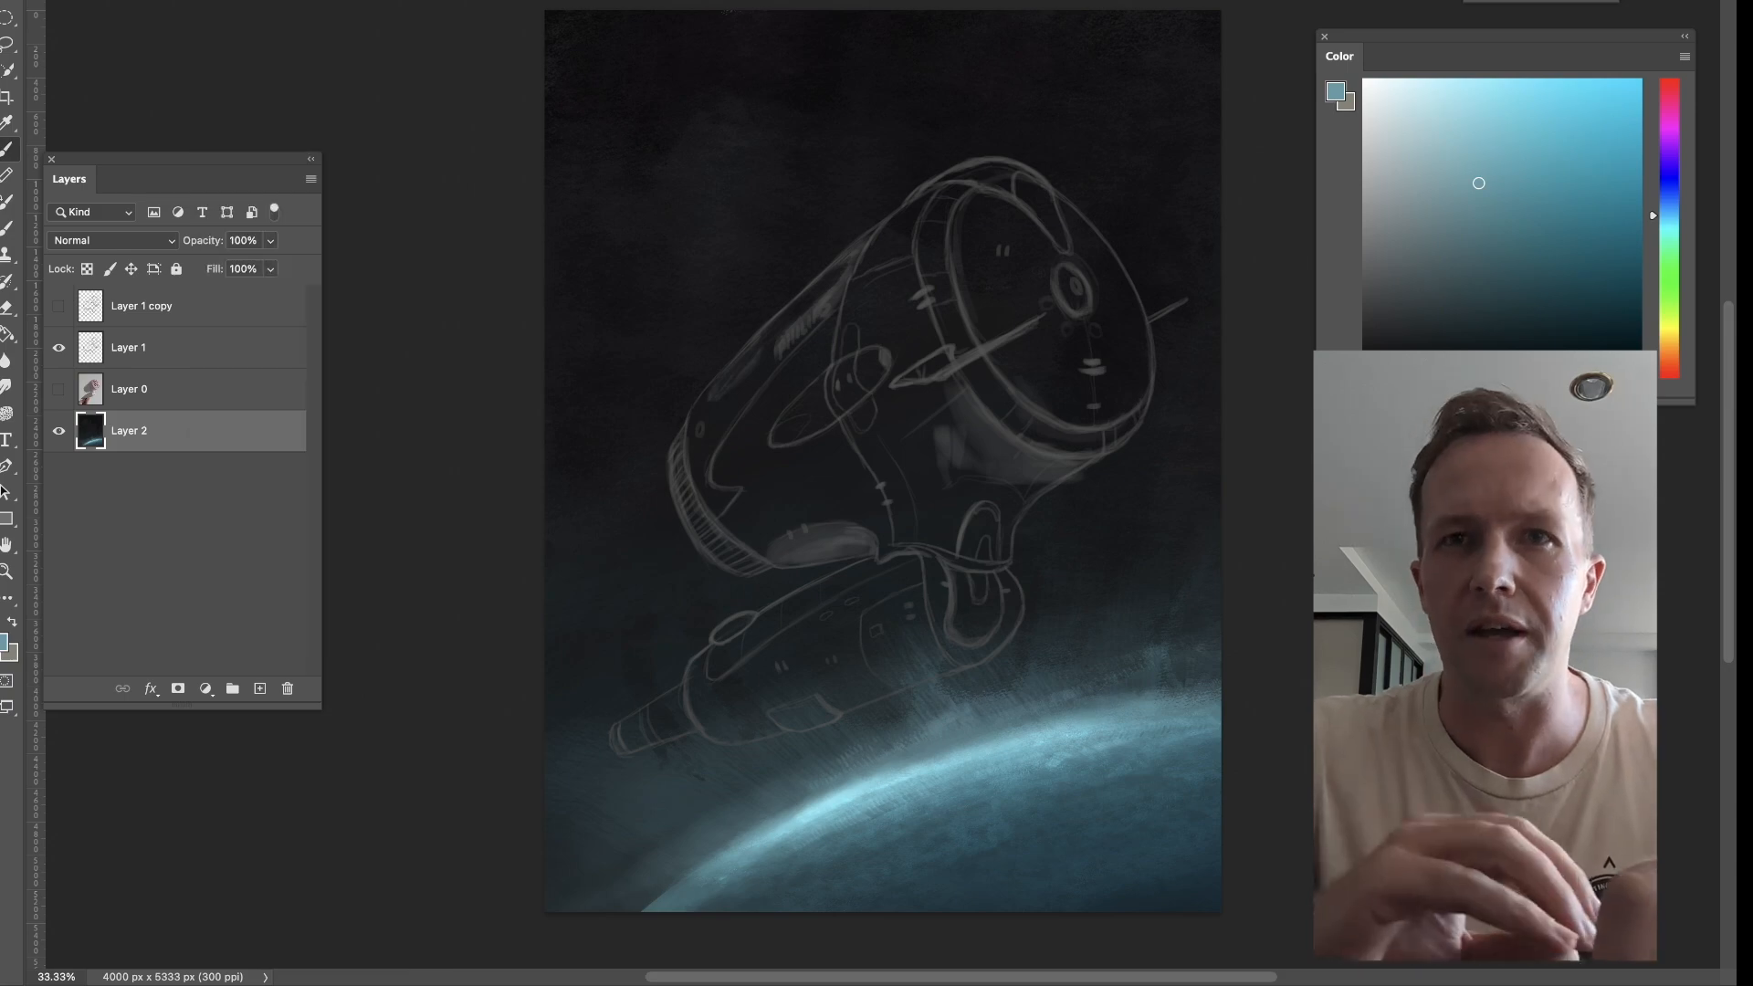
left_click(1562, 161)
left_click(1669, 207)
left_click_drag(955, 847, 1019, 755)
Paint brighter azure texture across the planet below its rim, then choose a pale cyan.
left_click(1554, 110)
left_click(1669, 198)
left_click(1592, 137)
mouse_move(1073, 820)
left_mouse_down()
mouse_move(918, 797)
mouse_move(917, 778)
left_mouse_up()
left_click(1669, 218)
left_click(1477, 111)
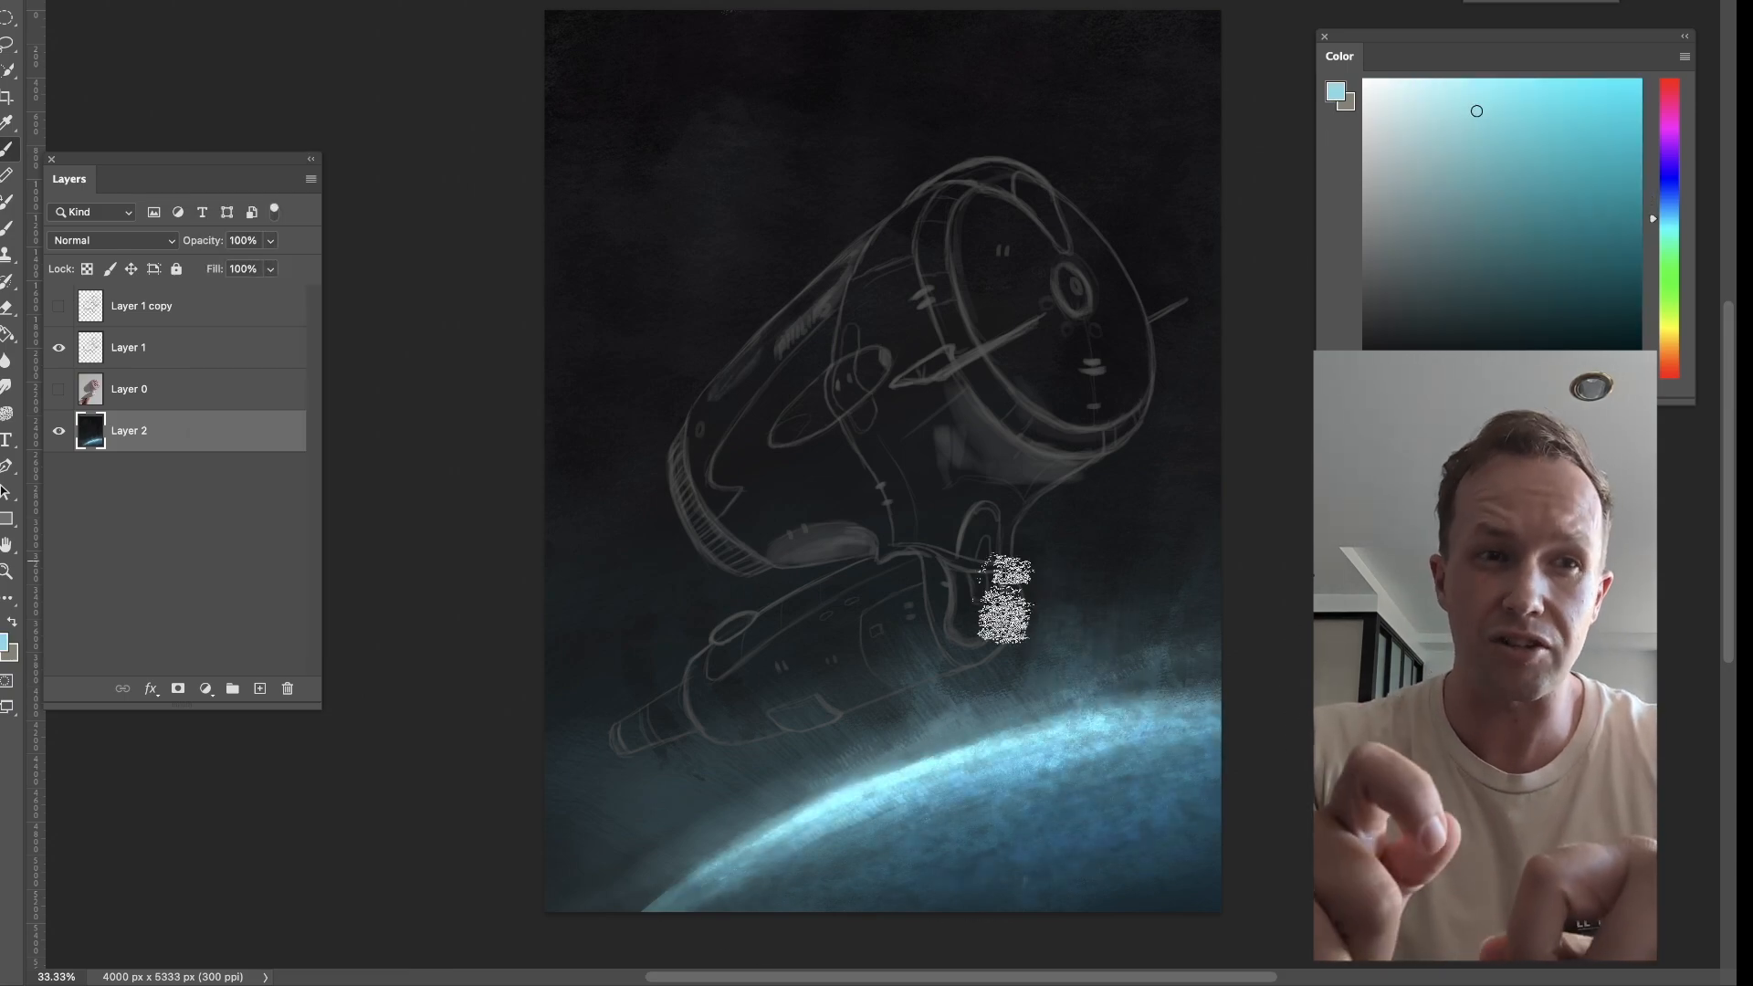
Change the brush mode again and block in the upper side of the ship's hull with light warm greys.
left_click(269, 2)
left_click(269, 11)
left_click(1669, 347)
left_click(1384, 109)
left_click_drag(745, 402, 921, 226)
left_click(1382, 143)
mouse_move(738, 388)
left_mouse_down()
mouse_move(694, 438)
mouse_move(779, 306)
left_mouse_up()
Shade the hull's body with mid and dark greys and paint light grey along its upper edge.
left_click(1366, 222)
mouse_move(794, 457)
left_mouse_down()
mouse_move(897, 305)
mouse_move(750, 426)
mouse_move(739, 553)
mouse_move(995, 446)
mouse_move(922, 502)
left_mouse_up()
left_click(1366, 317)
left_click(1364, 349)
left_click(1370, 133)
mouse_move(882, 233)
left_mouse_down()
mouse_move(949, 187)
mouse_move(927, 265)
mouse_move(703, 439)
left_mouse_up()
Smudge the grey strokes together along the hull's upper side and rear.
key("r")
mouse_move(821, 315)
left_mouse_down()
mouse_move(707, 488)
mouse_move(931, 224)
left_mouse_up()
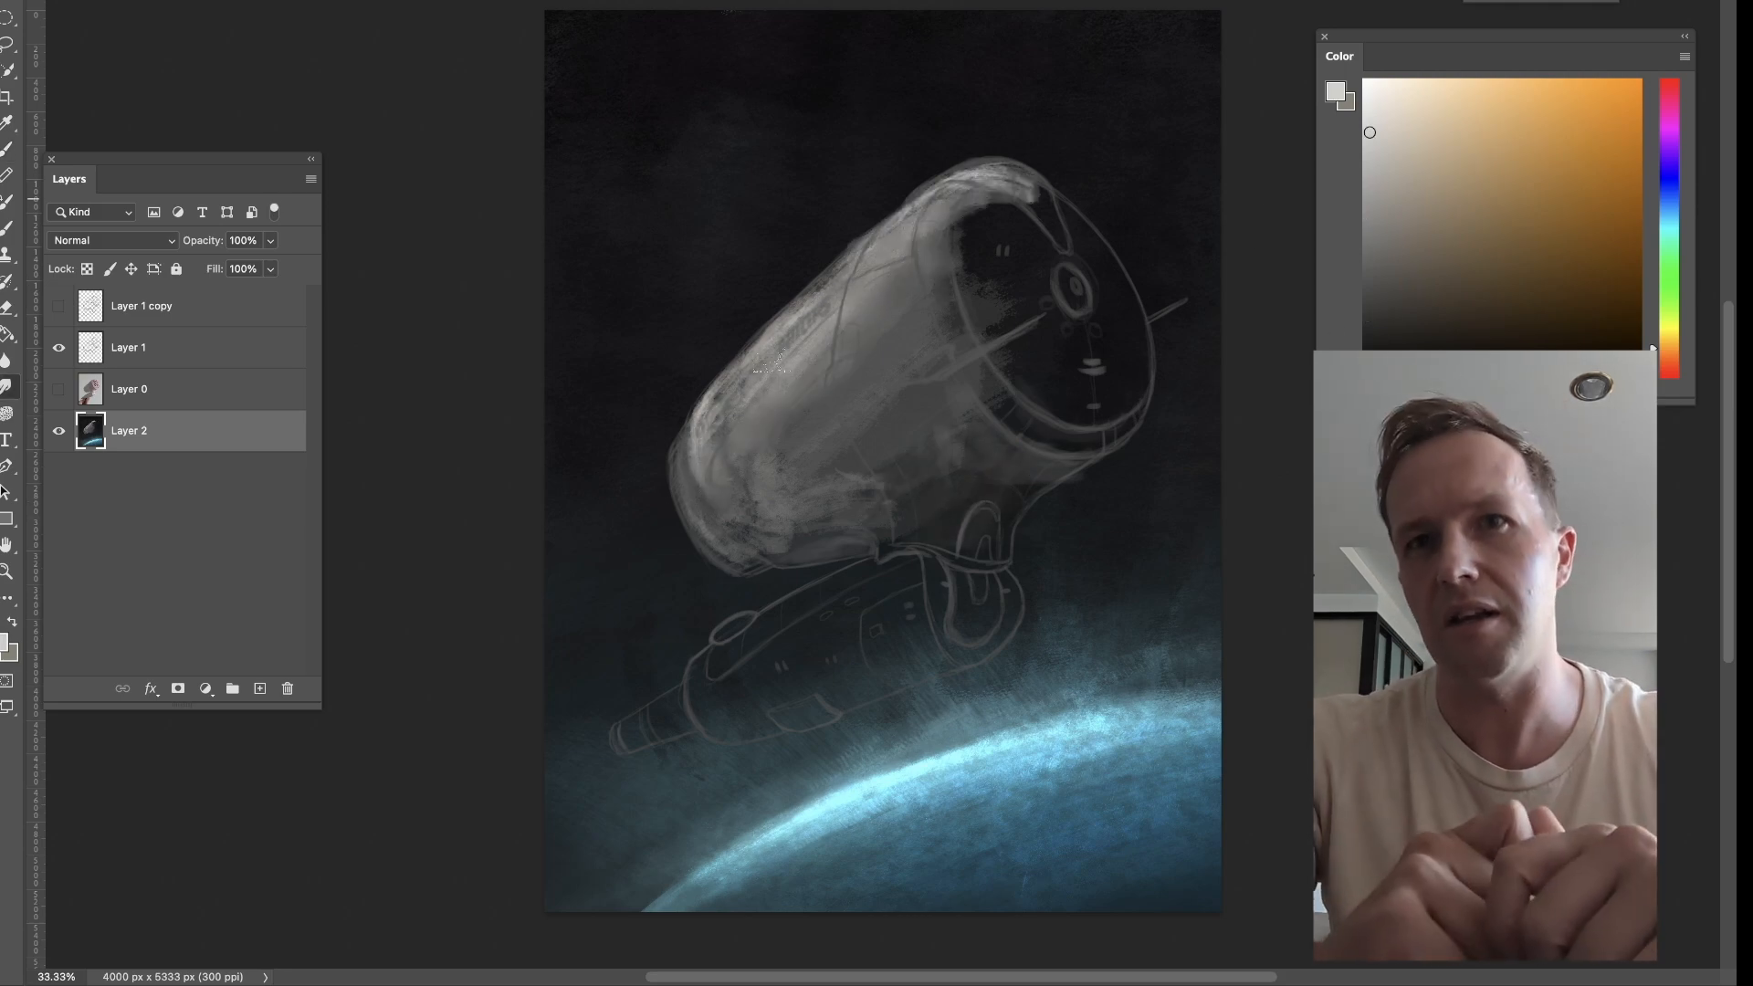
left_click_drag(758, 365, 699, 466)
Paint the hull's round front face and its outer ring with greys sampled from the ship.
key("b")
left_click_drag(972, 215, 1005, 320)
left_click(1033, 227, "alt")
mouse_move(1033, 228)
left_mouse_down()
mouse_move(1100, 274)
mouse_move(1120, 348)
mouse_move(999, 420)
mouse_move(1018, 375)
left_mouse_up()
left_click(1099, 279, "alt")
left_click(1032, 228, "alt")
left_click(954, 192, "alt")
mouse_move(954, 192)
left_mouse_down()
mouse_move(943, 239)
mouse_move(1004, 398)
left_mouse_up()
Block in the lower handle section and its nozzle with sampled greys and extend grey over the hull's underside.
mouse_move(808, 616)
left_mouse_down()
mouse_move(720, 674)
mouse_move(754, 621)
left_mouse_up()
mouse_move(840, 575)
left_mouse_down()
mouse_move(732, 643)
mouse_move(918, 566)
left_mouse_up()
mouse_move(680, 694)
left_mouse_down()
mouse_move(623, 738)
mouse_move(703, 671)
left_mouse_up()
left_click(713, 676, "alt")
mouse_move(713, 694)
left_mouse_down()
mouse_move(840, 626)
mouse_move(911, 635)
mouse_move(717, 665)
mouse_move(803, 716)
mouse_move(931, 551)
mouse_move(971, 618)
mouse_move(936, 566)
left_mouse_up()
left_click(758, 644, "alt")
left_click(764, 717, "alt")
left_click(917, 571, "alt")
mouse_move(1050, 465)
left_mouse_down()
mouse_move(890, 534)
mouse_move(745, 562)
left_mouse_up()
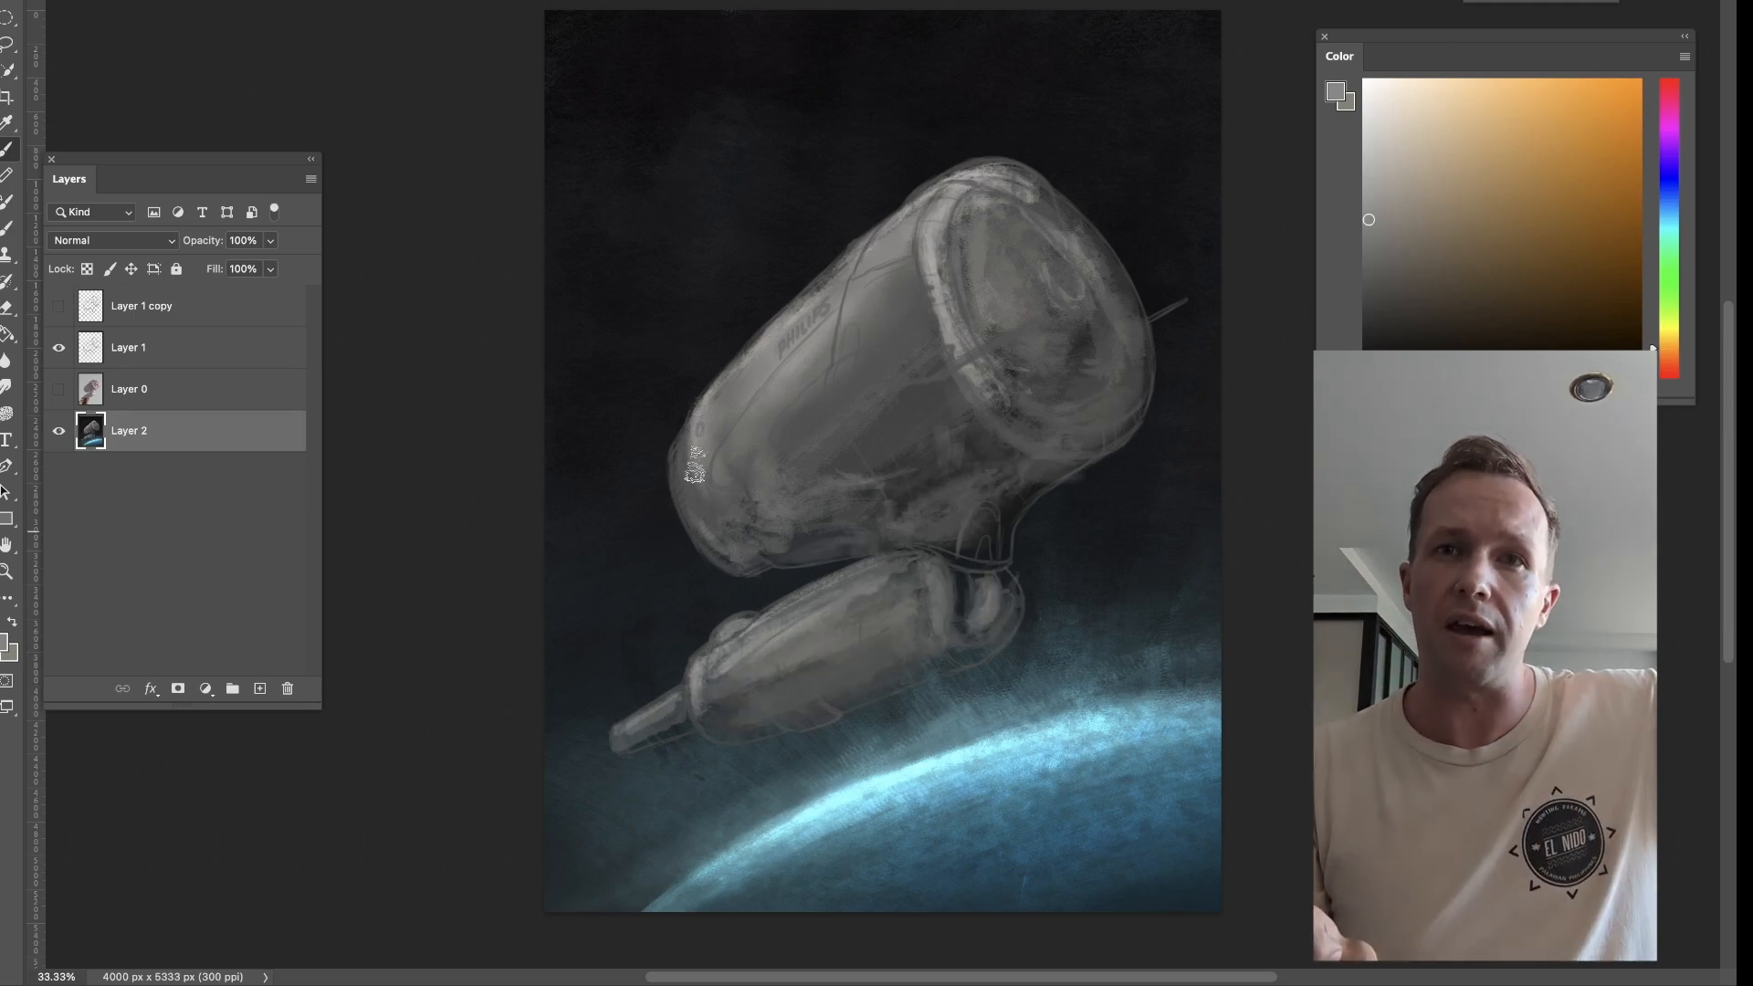
Paint cyan rim light from the planet along the lower edges of the handle, neck and hull front.
left_click(1030, 711, "alt")
left_click(1471, 88)
left_click_drag(843, 709, 992, 657)
left_click(1483, 148)
left_click_drag(1018, 577, 952, 669)
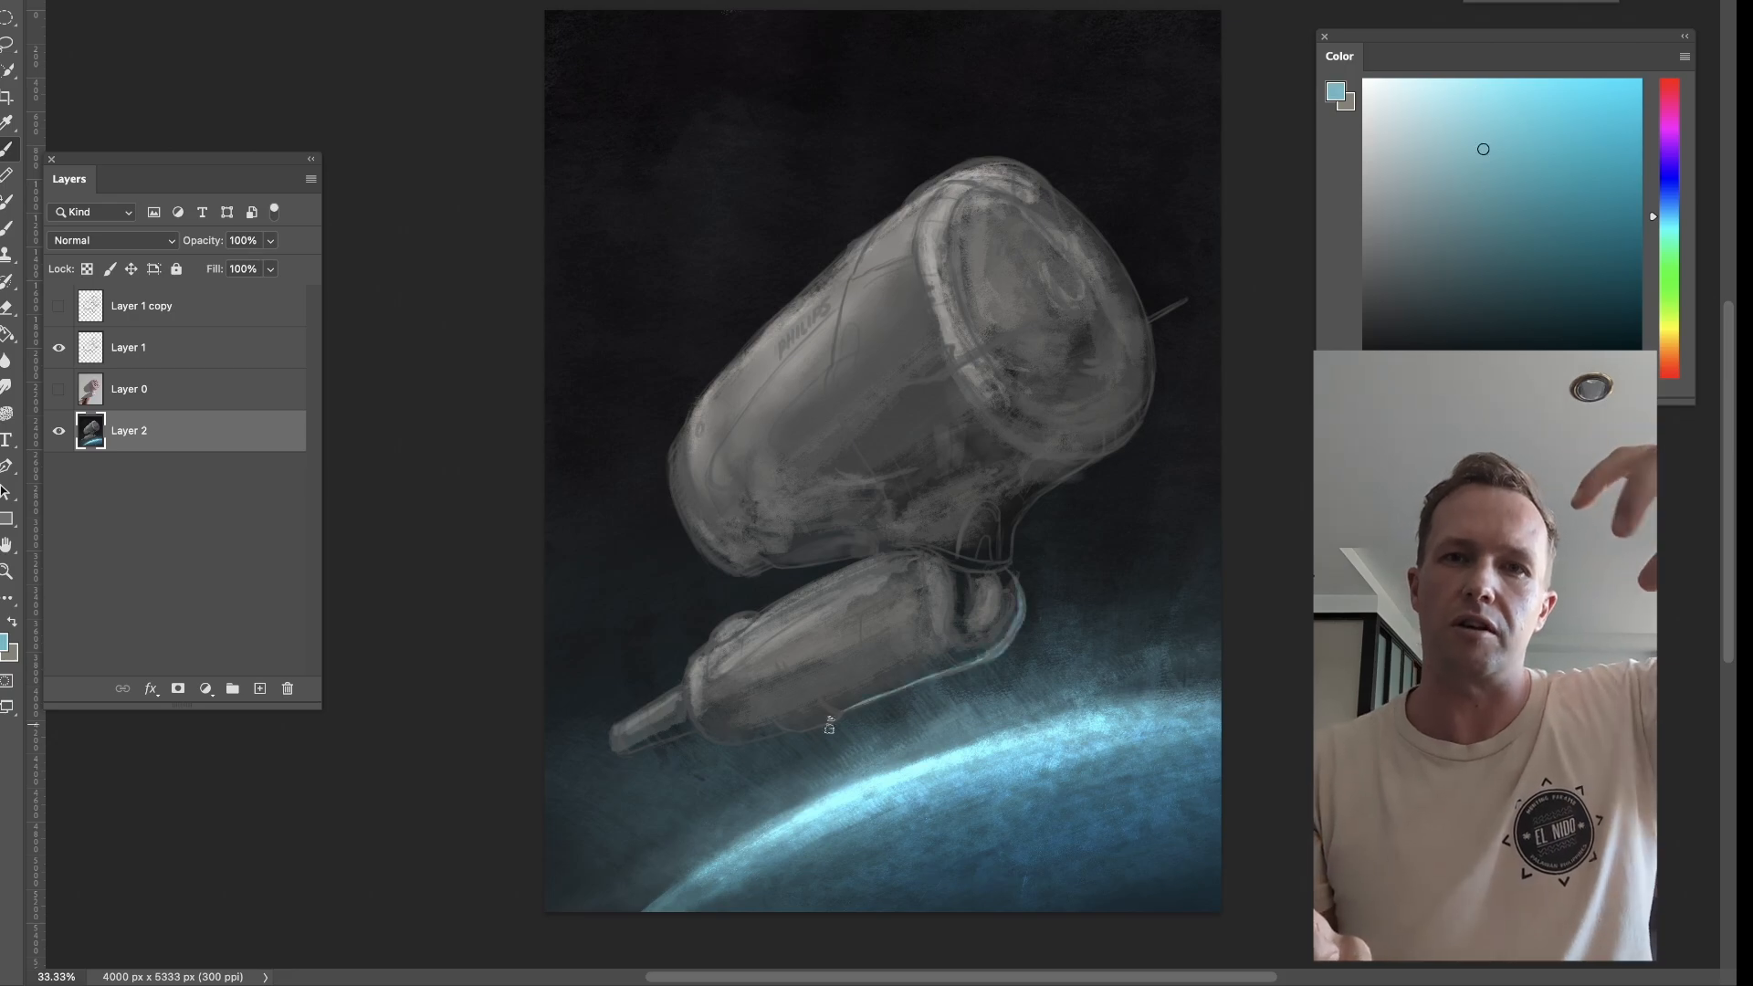
left_click_drag(696, 729, 637, 748)
left_click_drag(1010, 555, 1062, 477)
mouse_move(1152, 336)
left_mouse_down()
mouse_move(1029, 530)
mouse_move(1068, 470)
mouse_move(982, 543)
left_mouse_up()
Choose a pale warm colour and paint warm highlights along the hull's upper side.
left_click(1413, 133)
left_click(1392, 100)
mouse_move(704, 436)
left_mouse_down()
mouse_move(822, 283)
mouse_move(914, 208)
mouse_move(774, 376)
mouse_move(941, 196)
mouse_move(926, 279)
left_mouse_up()
Hide the Layer 1 sketch, show the dark-lined Layer 1 copy instead and make Layer 2 active.
left_click(58, 347)
left_click(58, 306)
left_click(137, 305)
left_click(223, 2)
key("super+u")
key("Escape")
left_click(129, 430)
Flip the canvas horizontally to check the design, refine the hull's warm highlights and flip it back.
left_click(1401, 94)
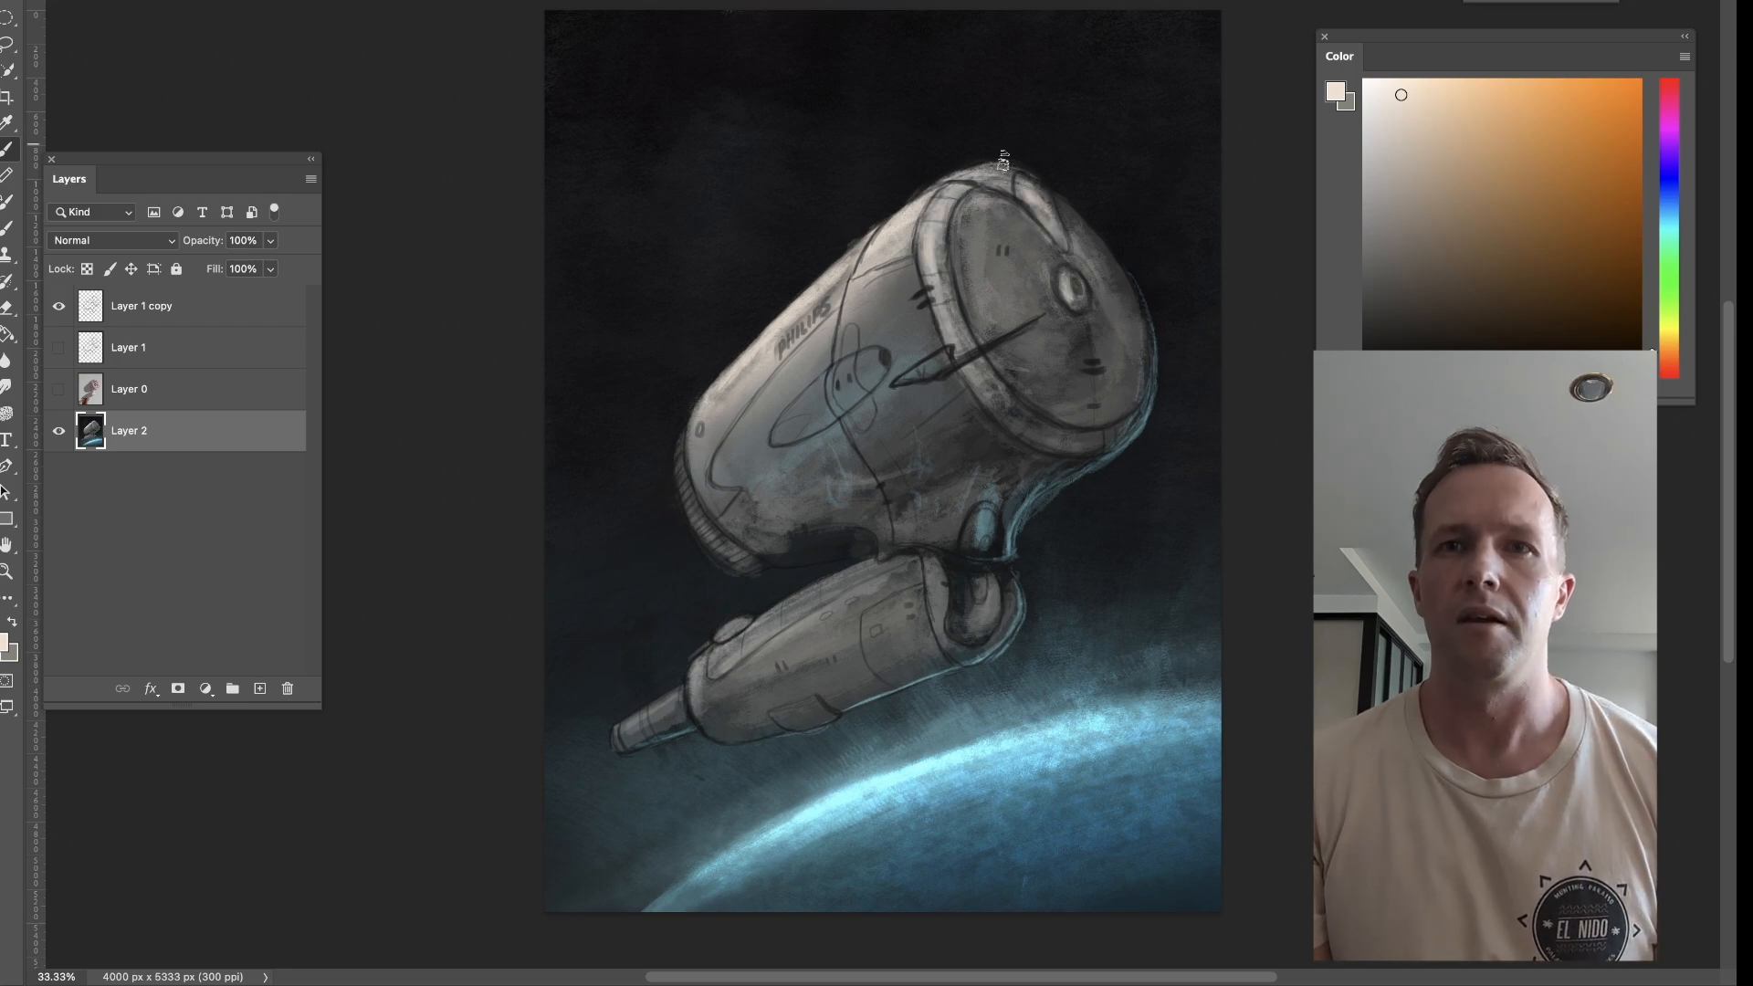
key("super+shift+h")
left_click_drag(809, 172, 721, 212)
left_click(939, 285, "alt")
mouse_move(950, 301)
left_mouse_down()
mouse_move(890, 401)
mouse_move(889, 358)
left_mouse_up()
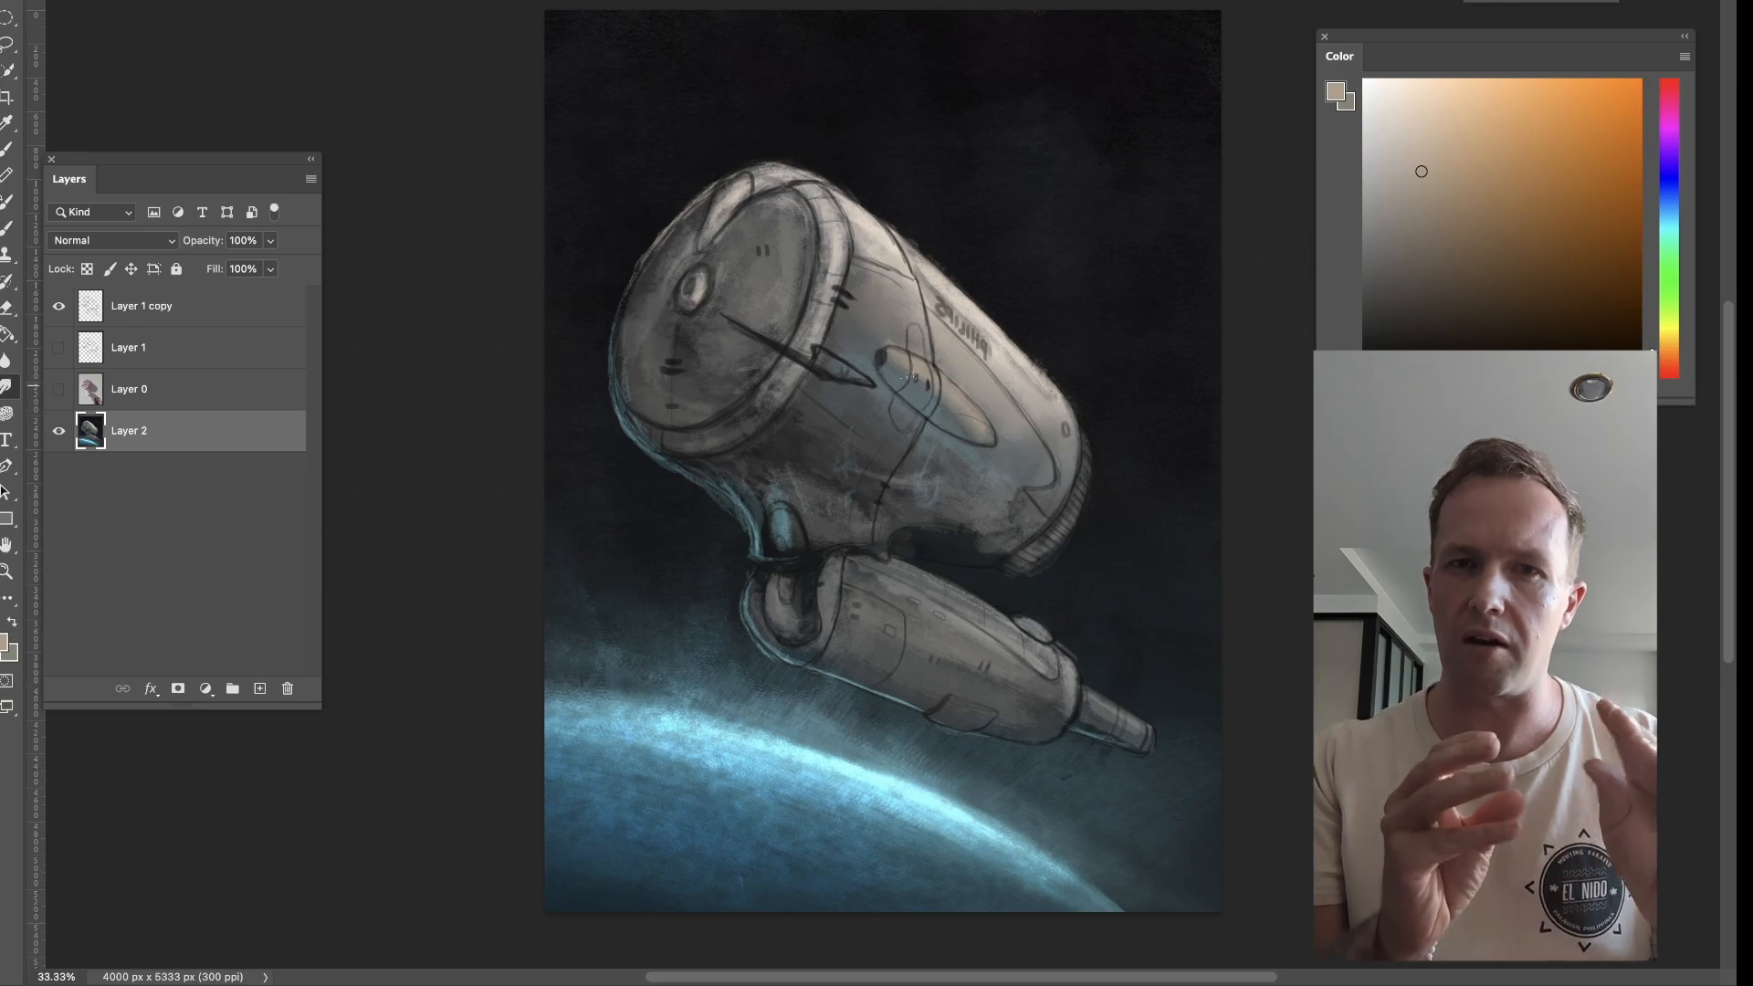
left_click(925, 519, "alt")
key("super+shift+h")
Darken the hull's rear edge, the handle's underside and the area behind the front ring with sampled dark tones.
left_click(826, 539, "alt")
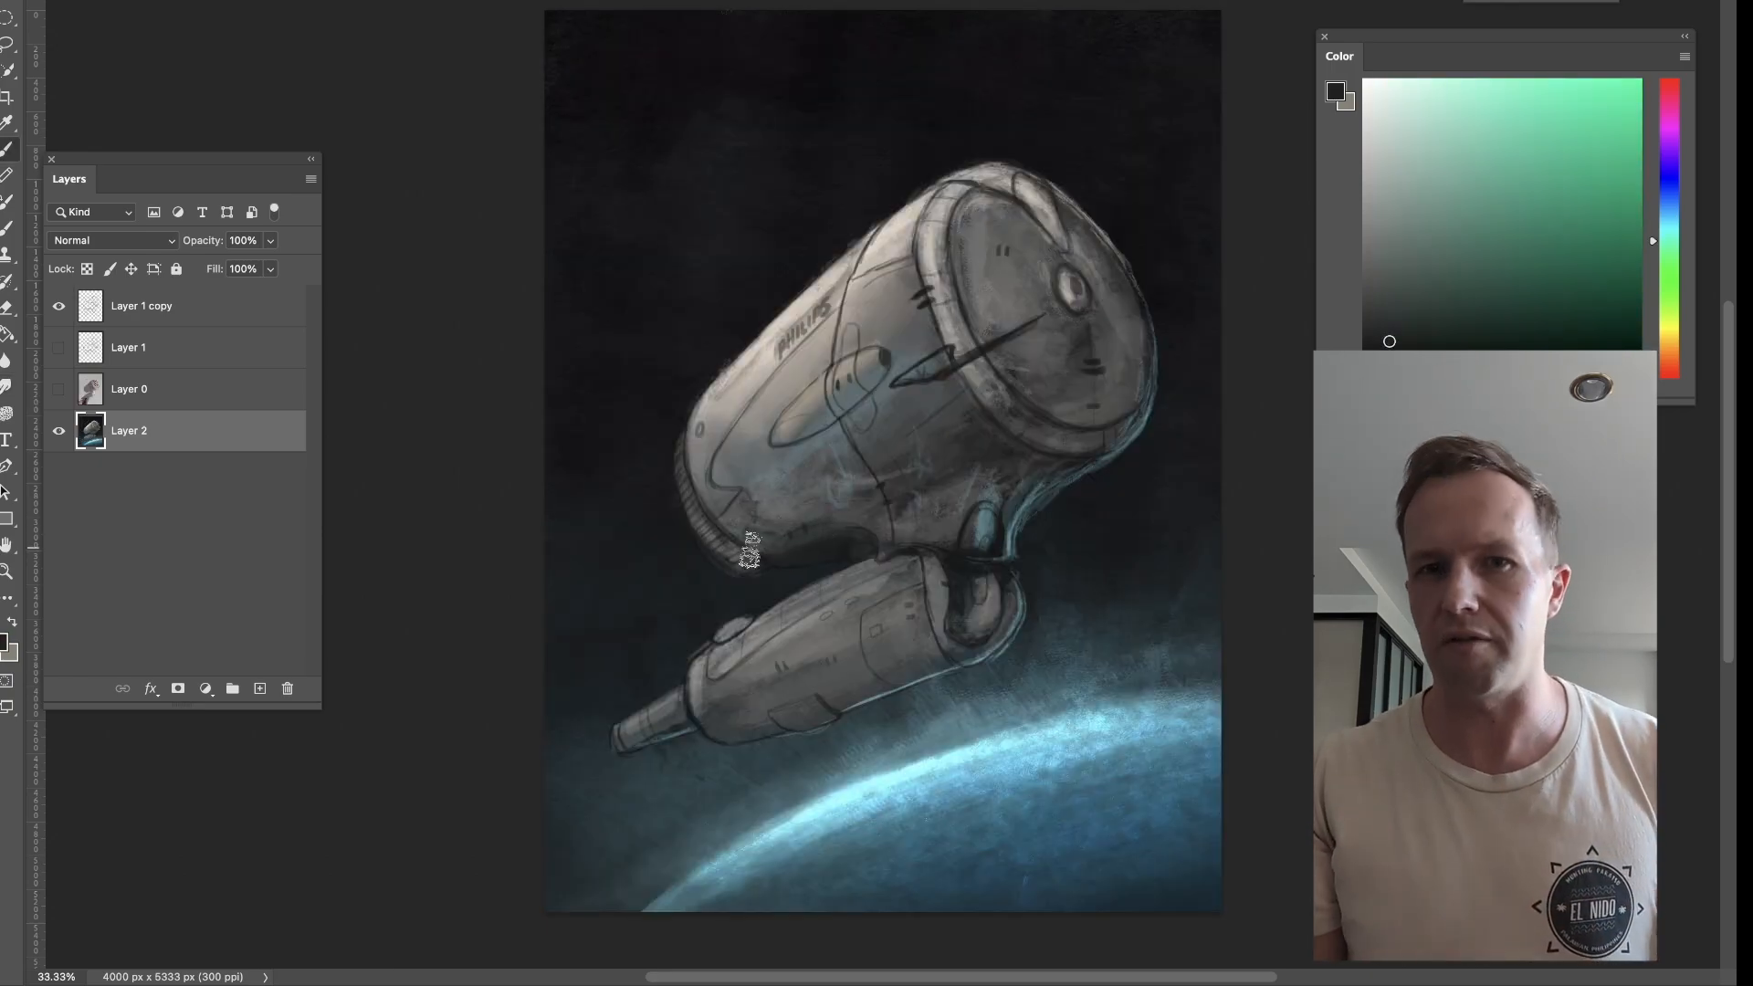
left_click_drag(744, 540, 717, 559)
mouse_move(858, 684)
left_mouse_down()
mouse_move(923, 649)
mouse_move(745, 718)
left_mouse_up()
left_click_drag(936, 644, 757, 718)
left_click(1001, 500, "alt")
left_click_drag(1082, 428, 1142, 388)
left_click_drag(970, 202, 950, 347)
left_click_drag(950, 437, 869, 388)
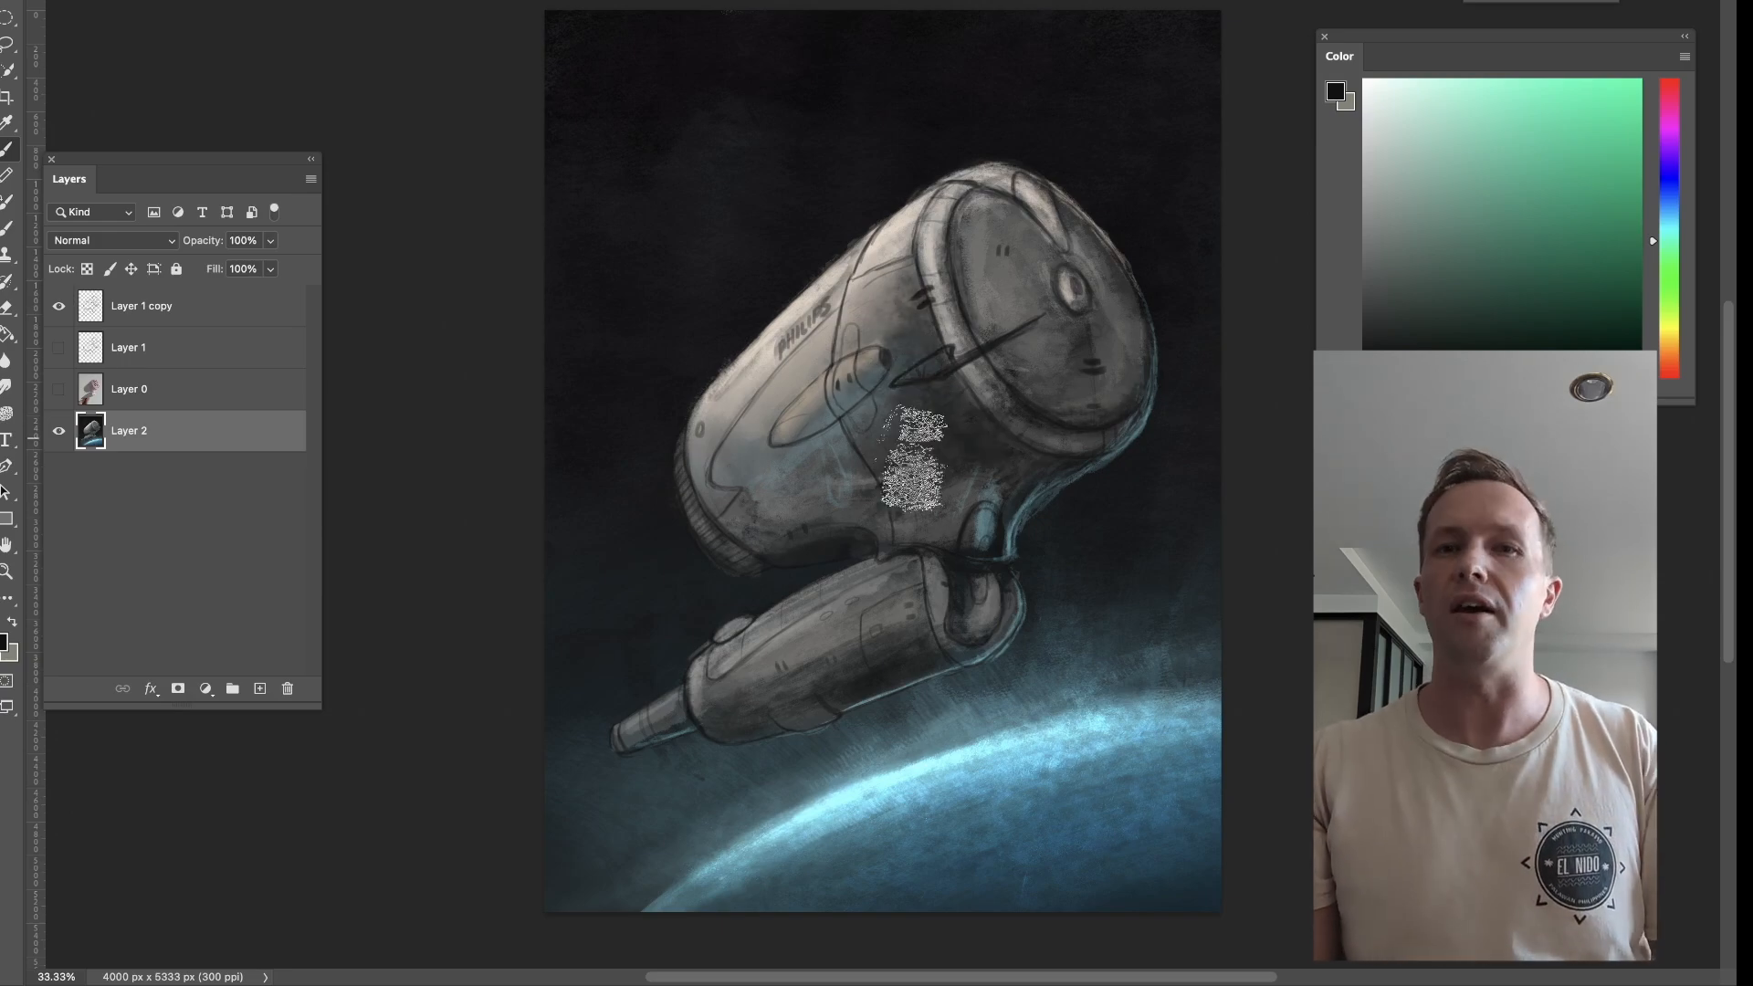
Paint pale cyan light along the planet's rim and curved streaks across its surface with sampled blues.
left_click_drag(911, 768, 1086, 715)
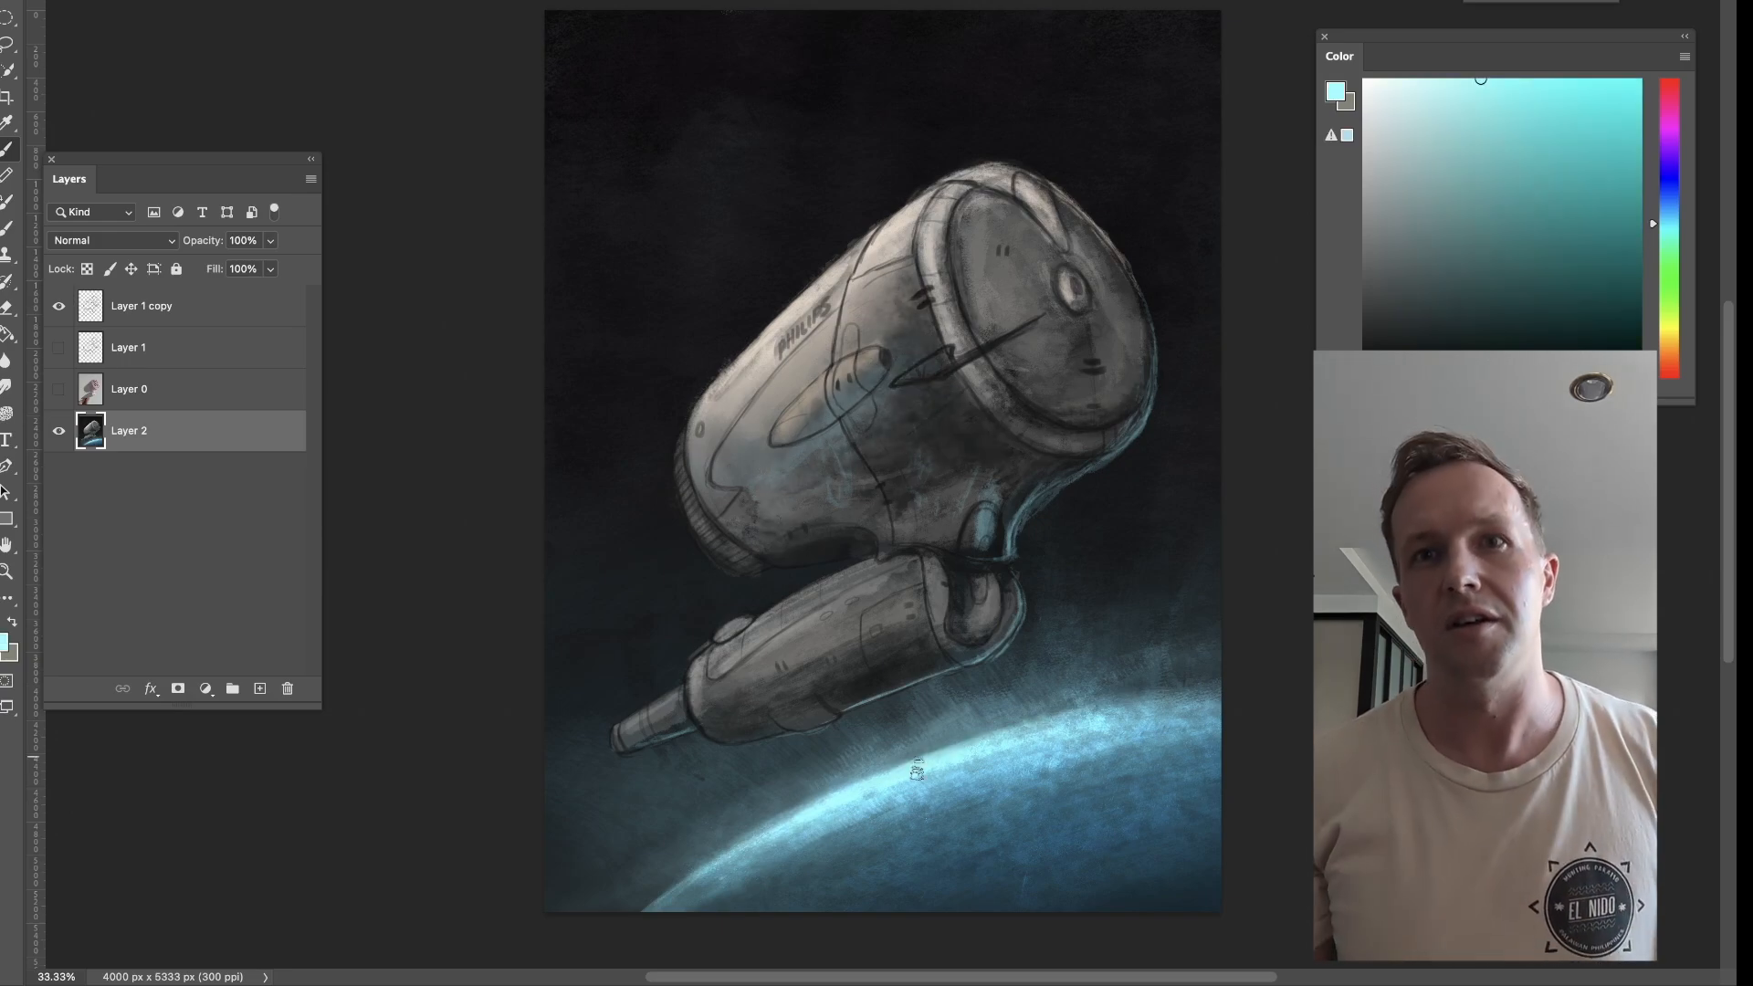
left_click(951, 767, "alt")
left_click_drag(950, 767, 1164, 787)
left_click(1167, 809, "alt")
left_click(730, 884, "alt")
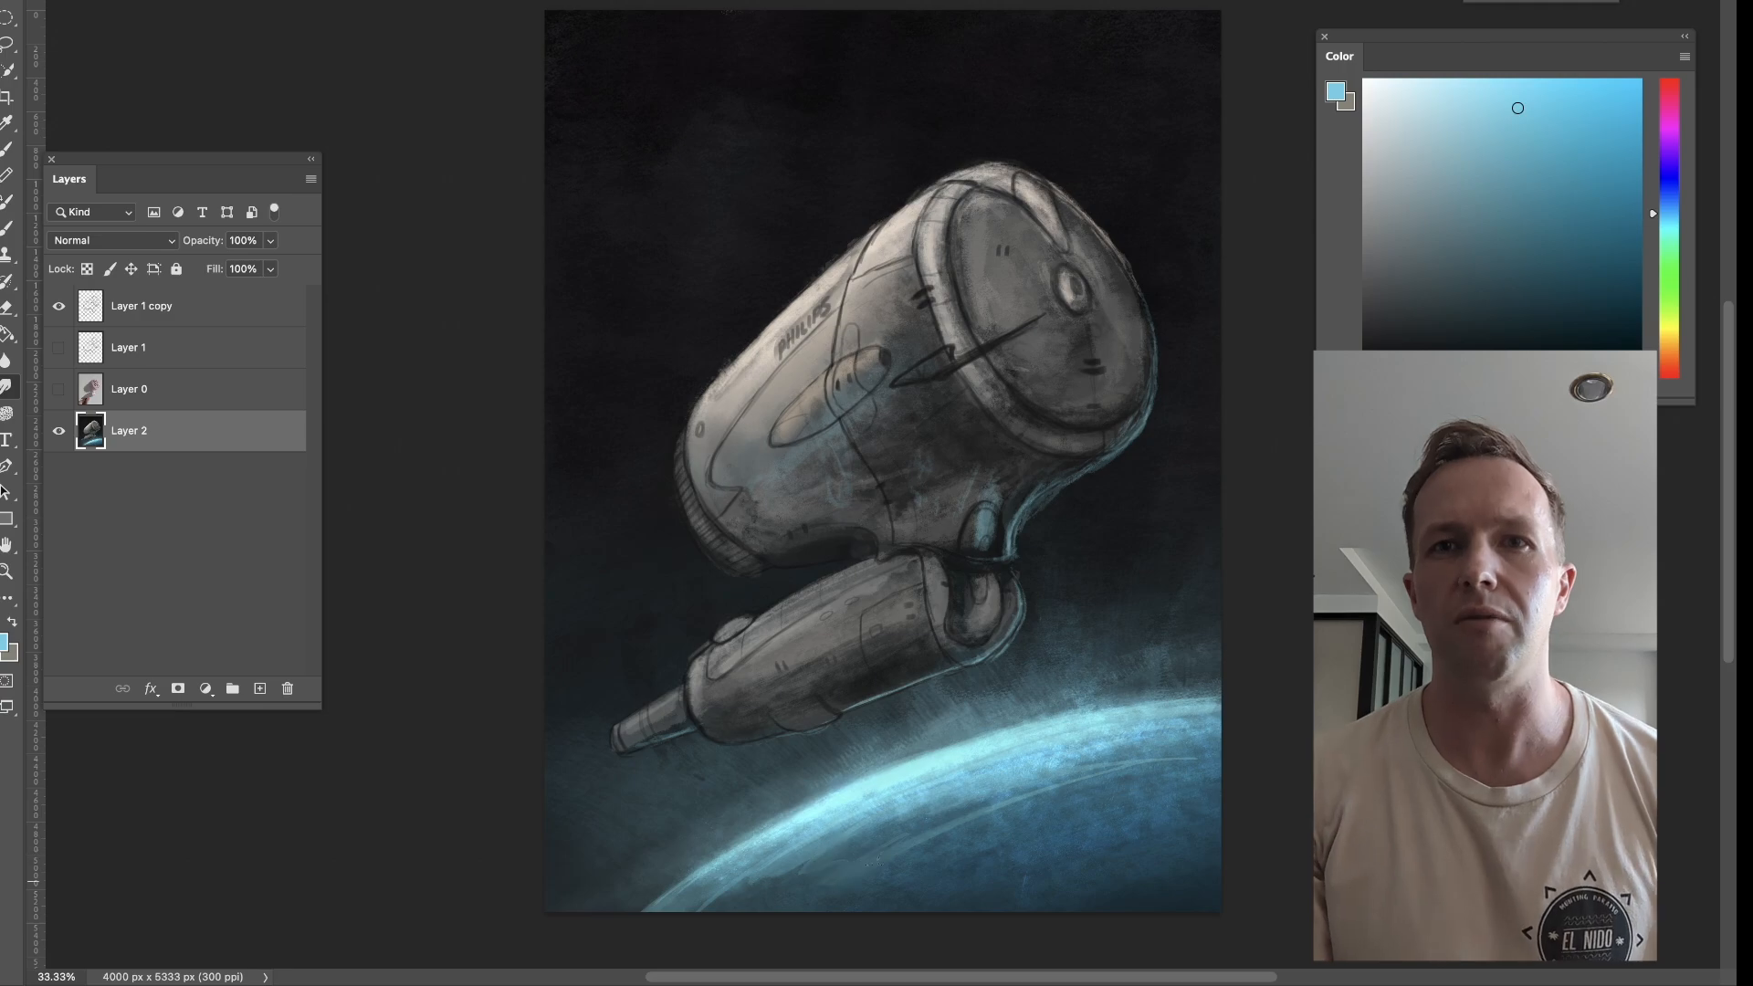
Choose a speckle brush, add a new layer above Layer 2 and scatter near-white stars across the sky.
right_click(1678, 561)
left_click_drag(1678, 560, 1683, 595)
double_click(1005, 580)
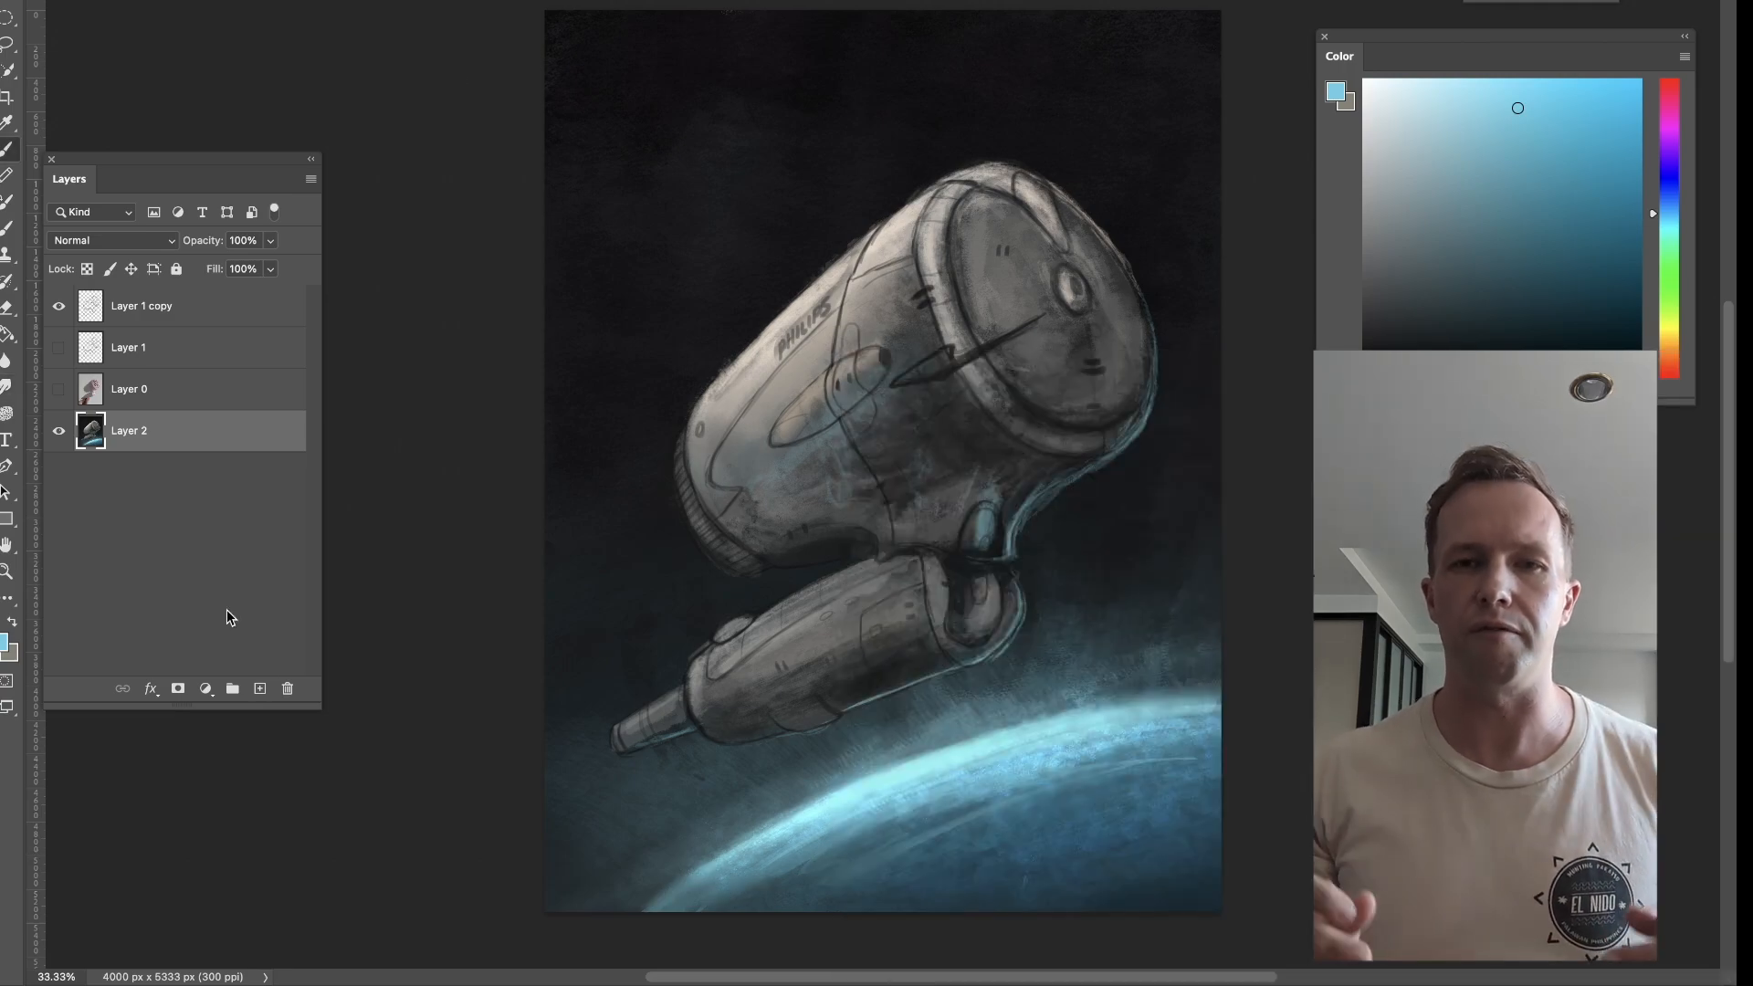
left_click(260, 689)
left_click(1373, 89)
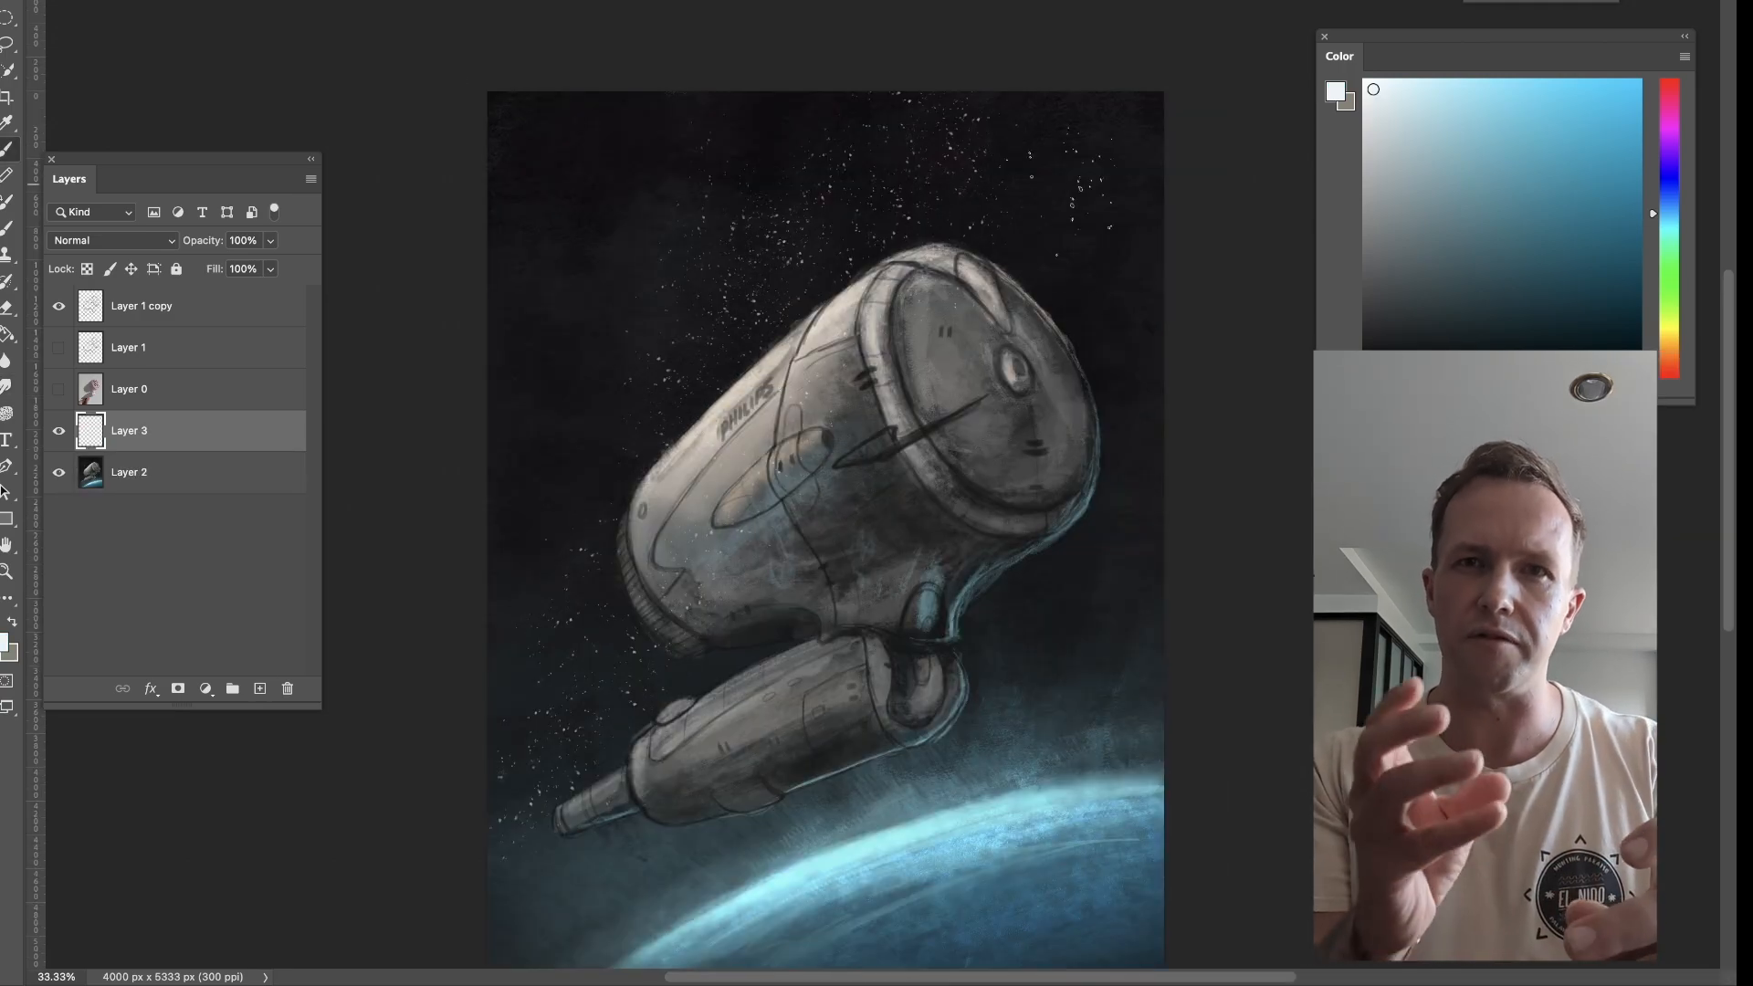
Erase surplus stars with an enlarged eraser and return to the brush.
key("e")
key("bracketright")
key("bracketright")
key("bracketright")
key("bracketright")
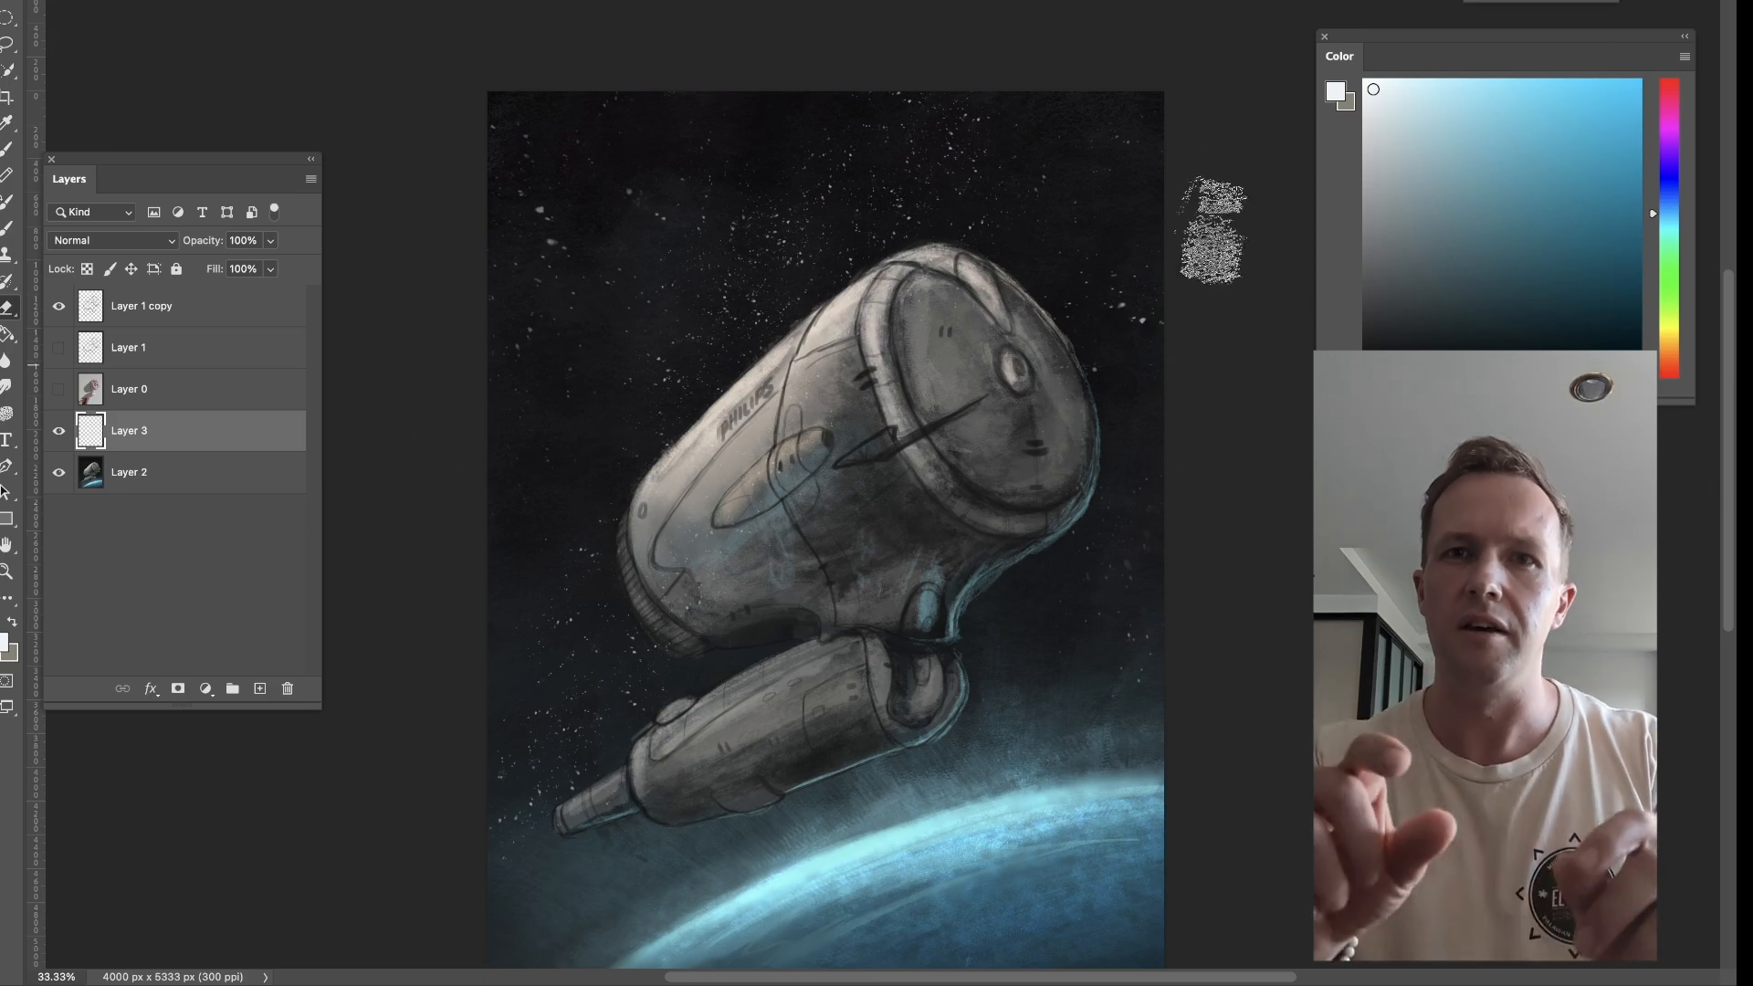
key("b")
Move Layer 1 copy down above Layer 3 and merge both layers into Layer 2.
left_click_drag(157, 306, 163, 412)
key("super+e")
key("super+e")
Paint pale warm highlights on the hull's upper edge, the nozzle and the handle's top and panel edges.
left_click(858, 285, "alt")
left_click_drag(654, 473, 830, 300)
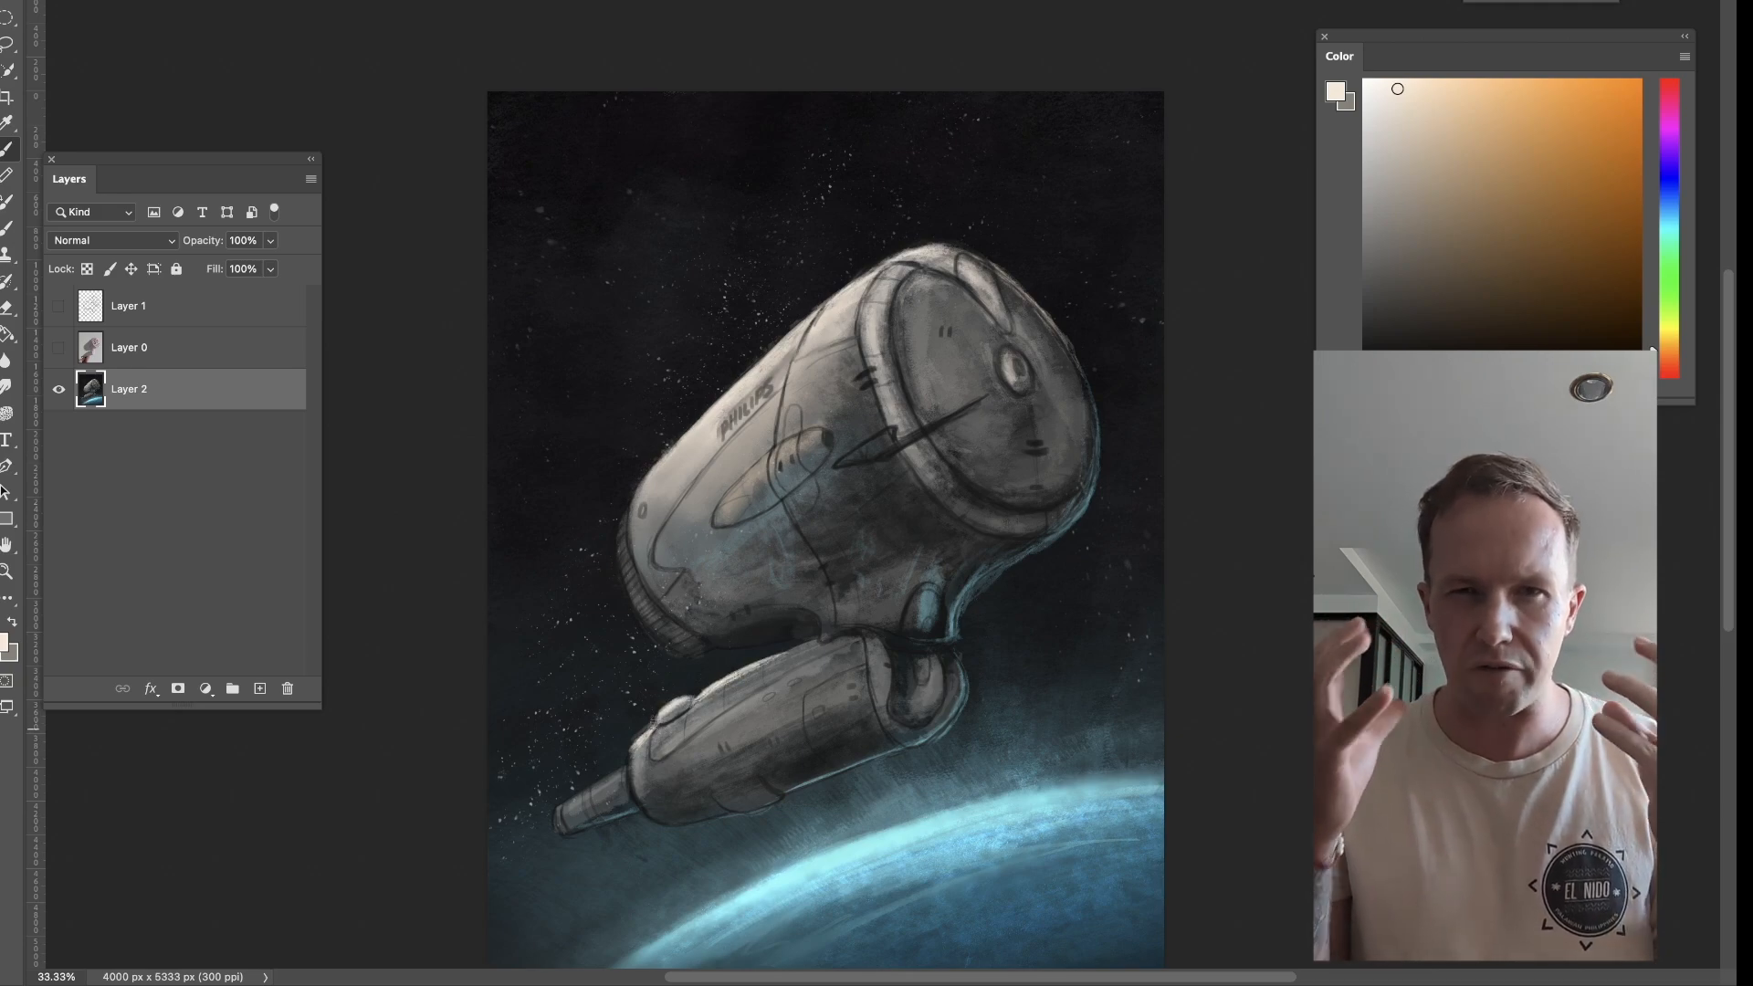
left_click_drag(613, 775, 561, 808)
left_click_drag(639, 742, 634, 791)
left_click(756, 674, "alt")
left_click(765, 668, "alt")
mouse_move(793, 646)
left_mouse_down()
mouse_move(737, 692)
mouse_move(811, 739)
left_mouse_up()
left_click_drag(884, 691, 878, 644)
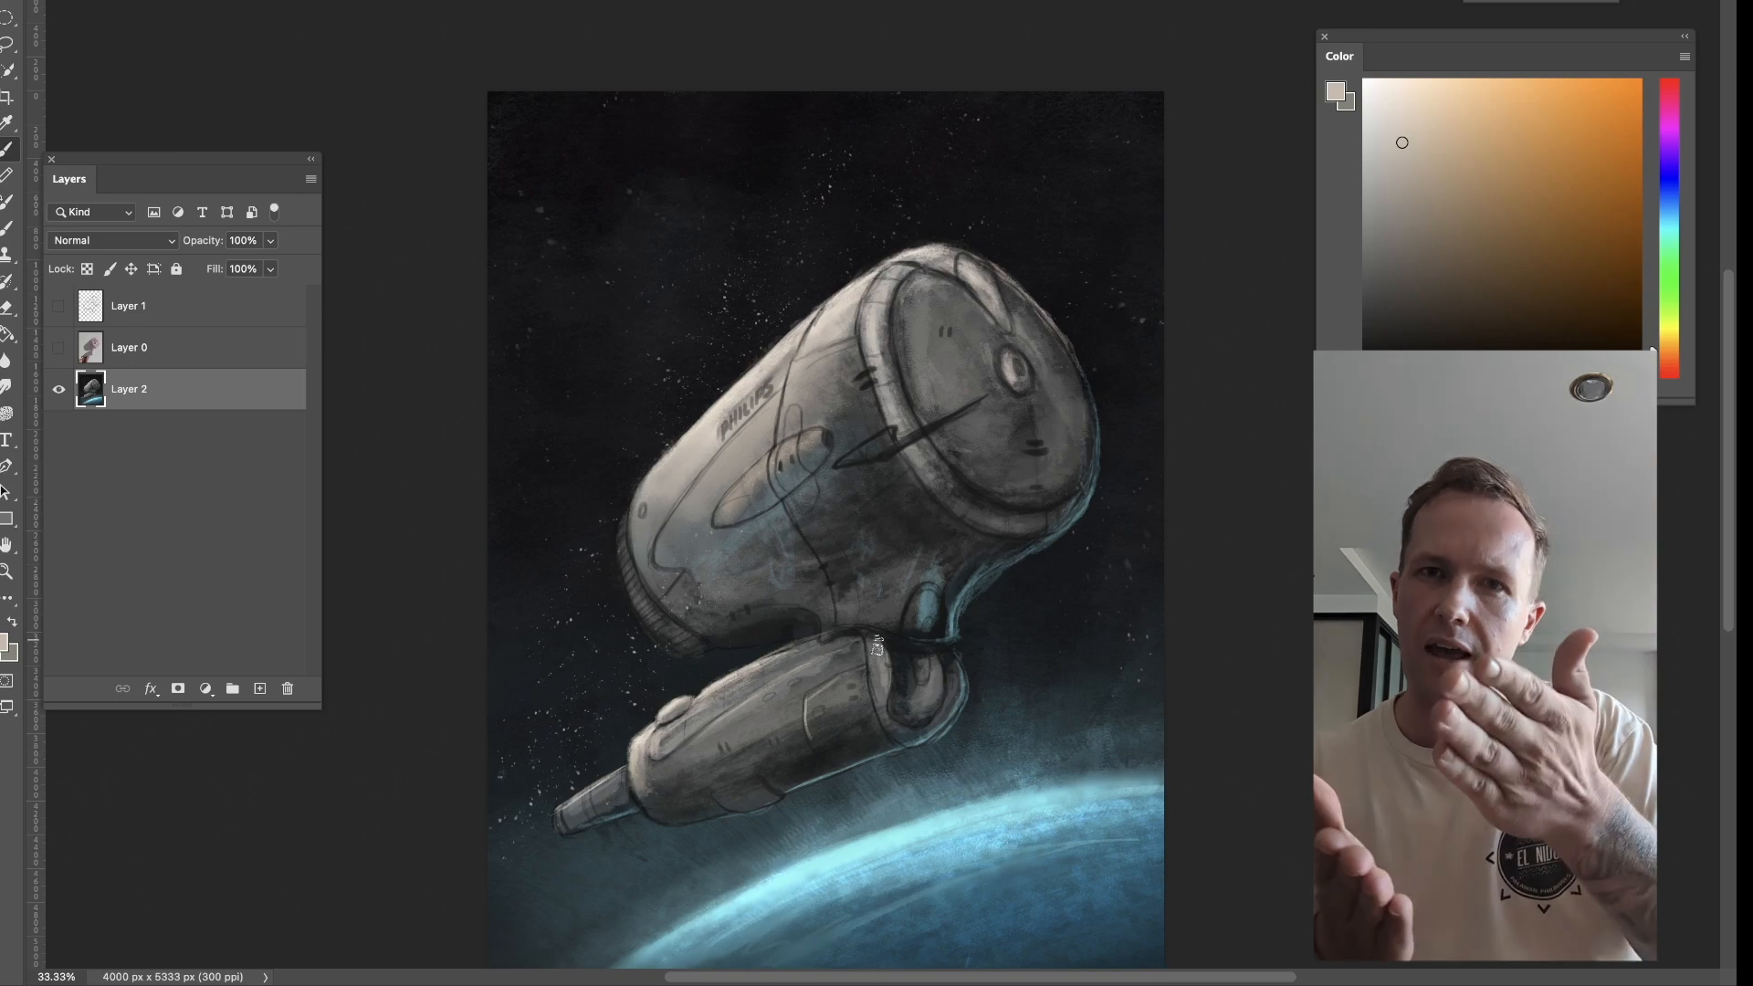
Add sampled cyan rim light to the hull's lower edge, the front ring and the long side spike.
left_click(962, 816, "alt")
left_click_drag(709, 650, 777, 643)
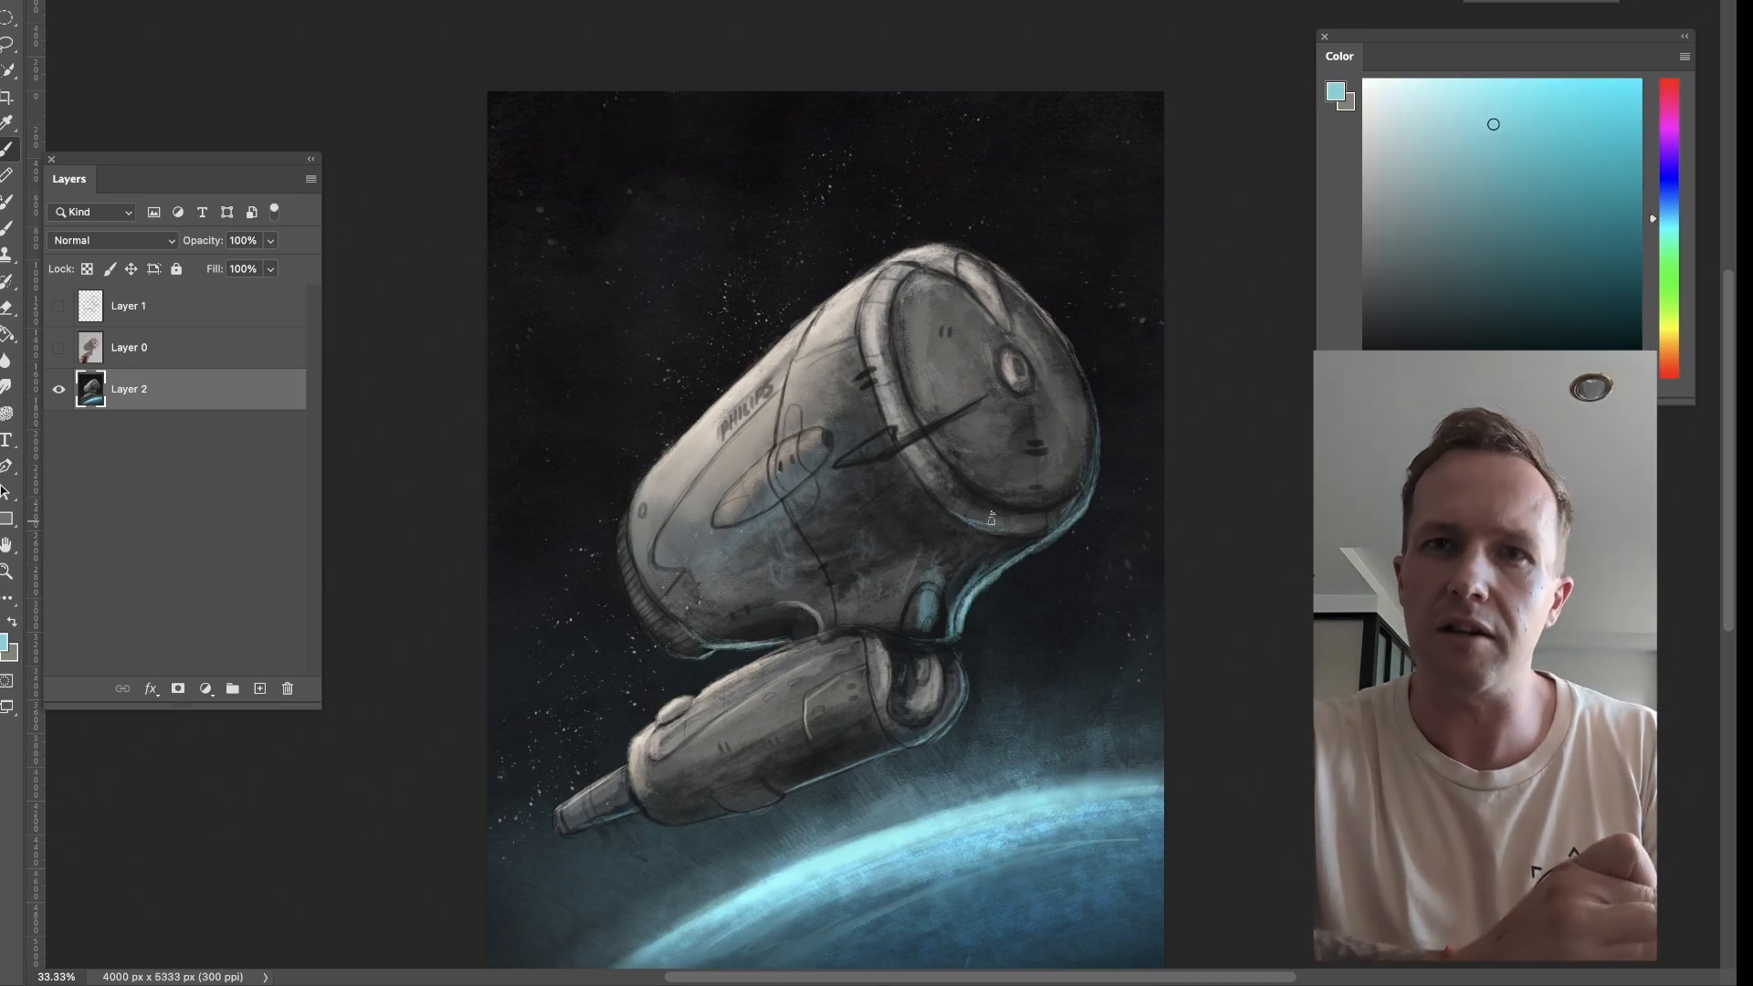
left_click_drag(1071, 518, 1050, 456)
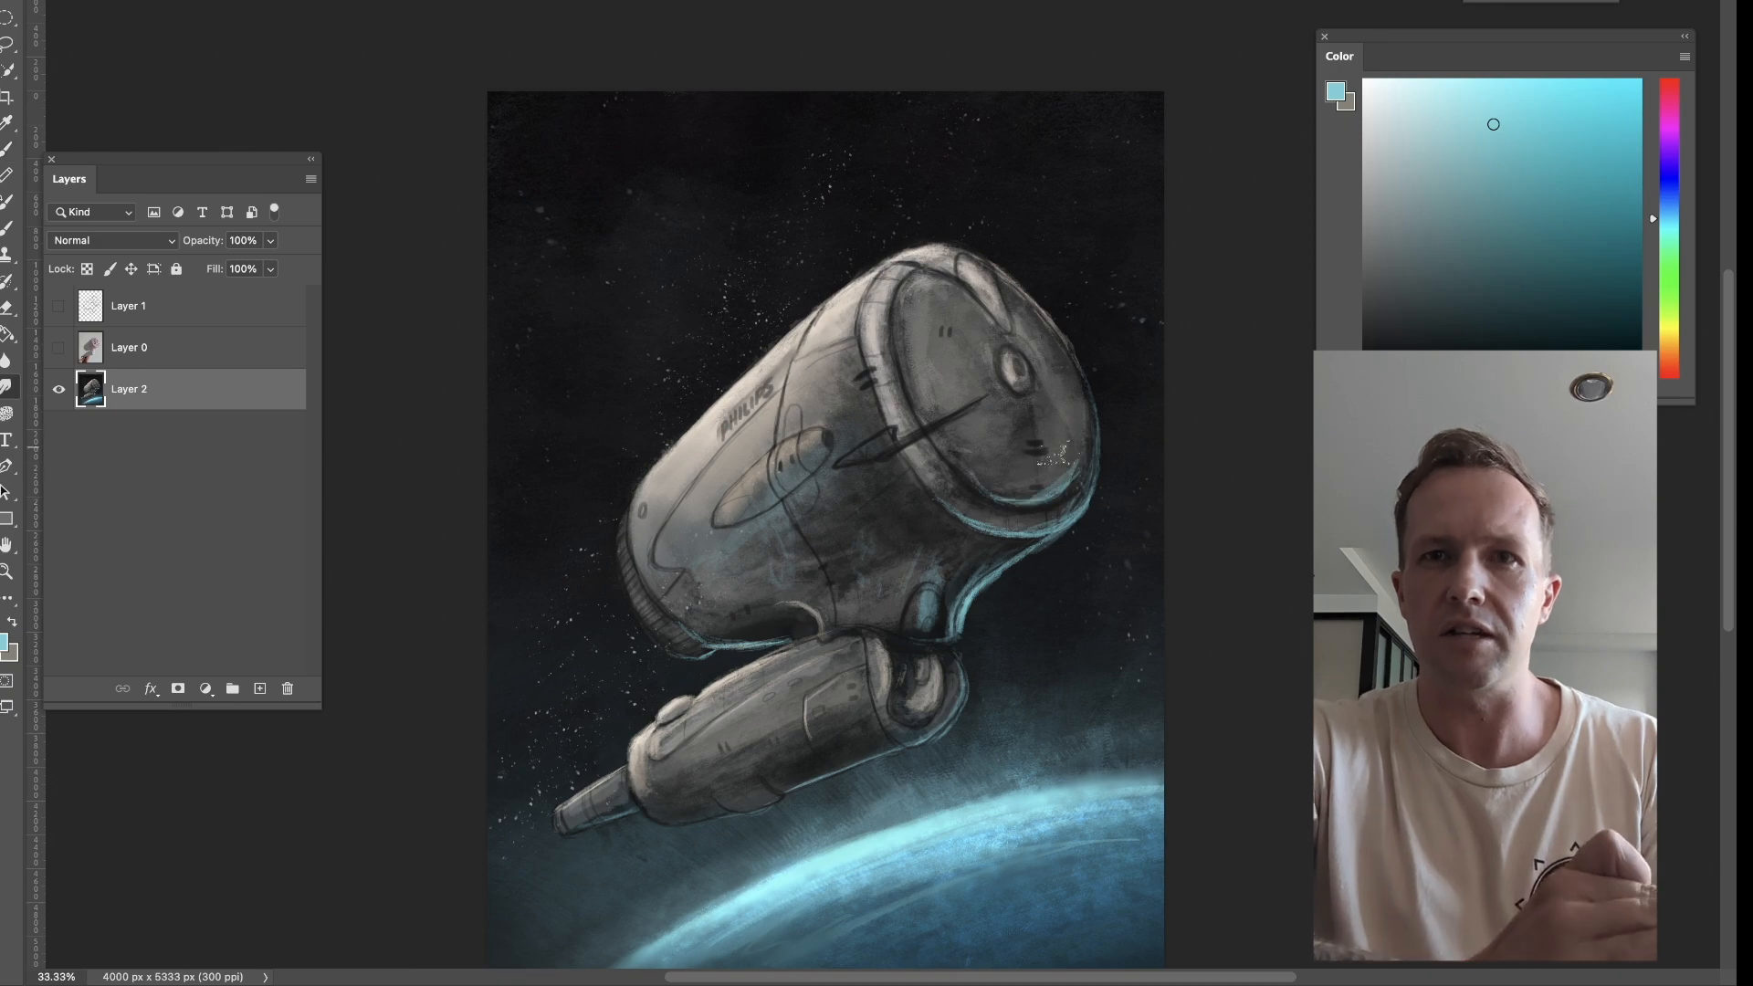
left_click(887, 438, "alt")
left_click(1058, 783, "alt")
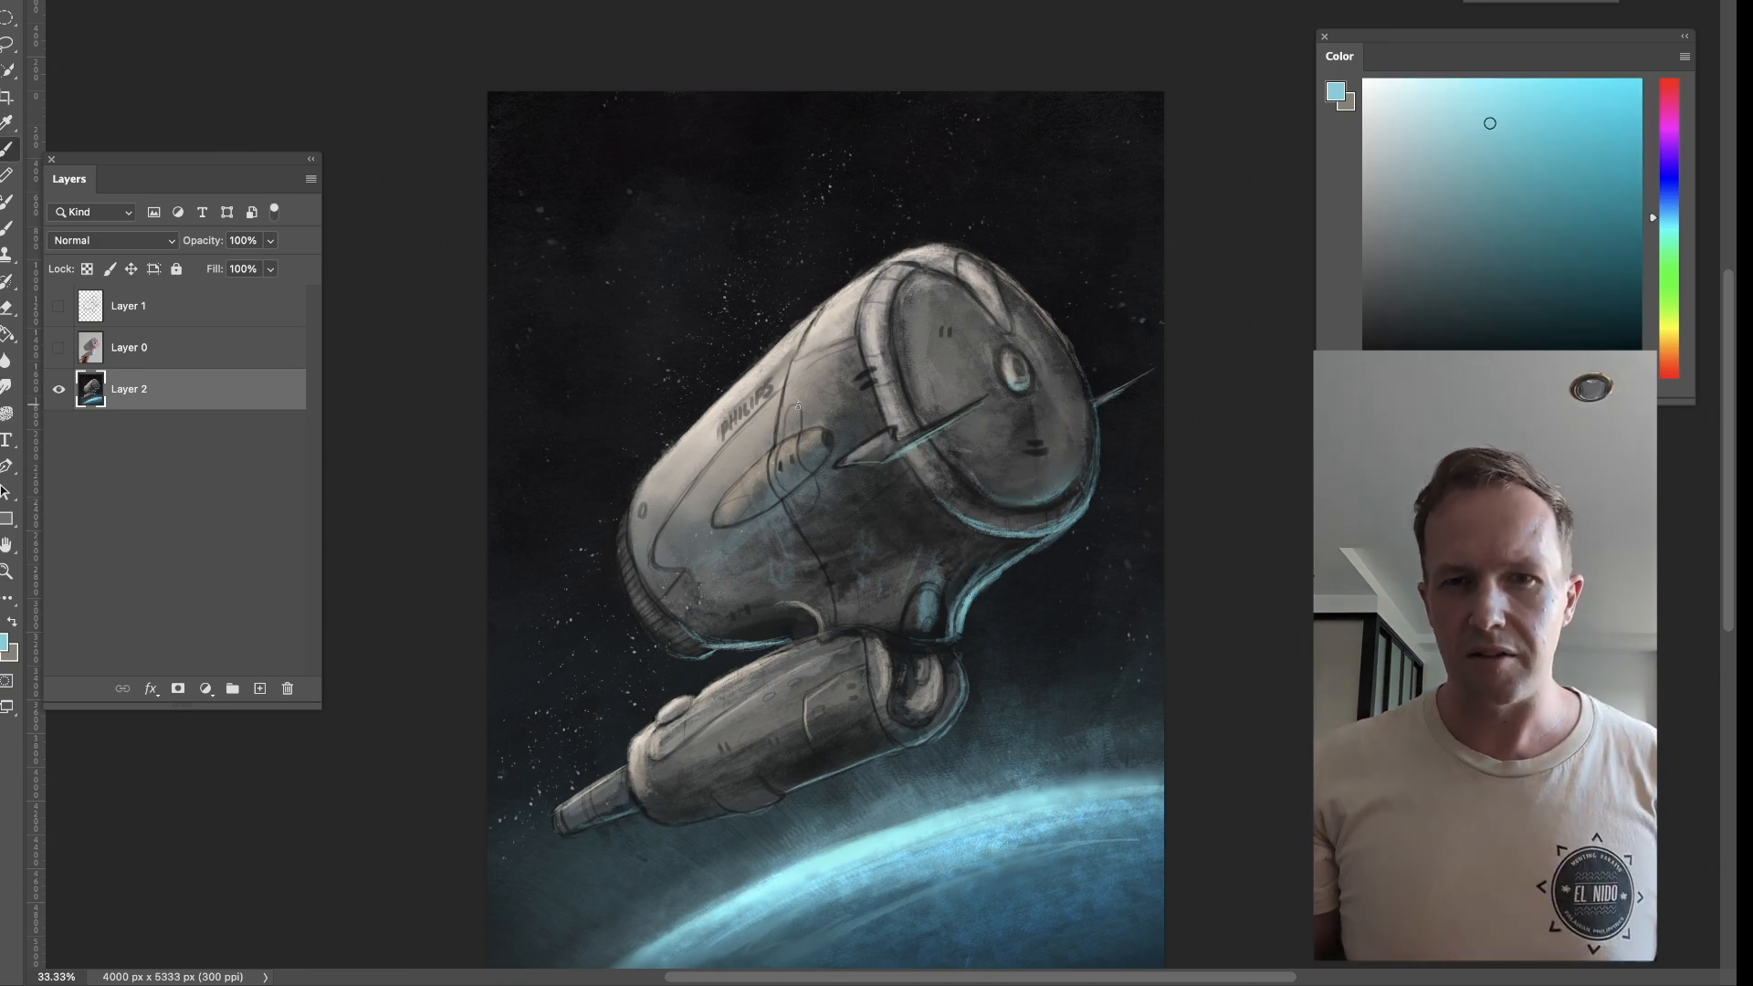
Refine the handle's rounded joint and deepen the handle's shading with sampled dark and brownish tones.
left_click(1036, 630, "alt")
left_click(1009, 570, "alt")
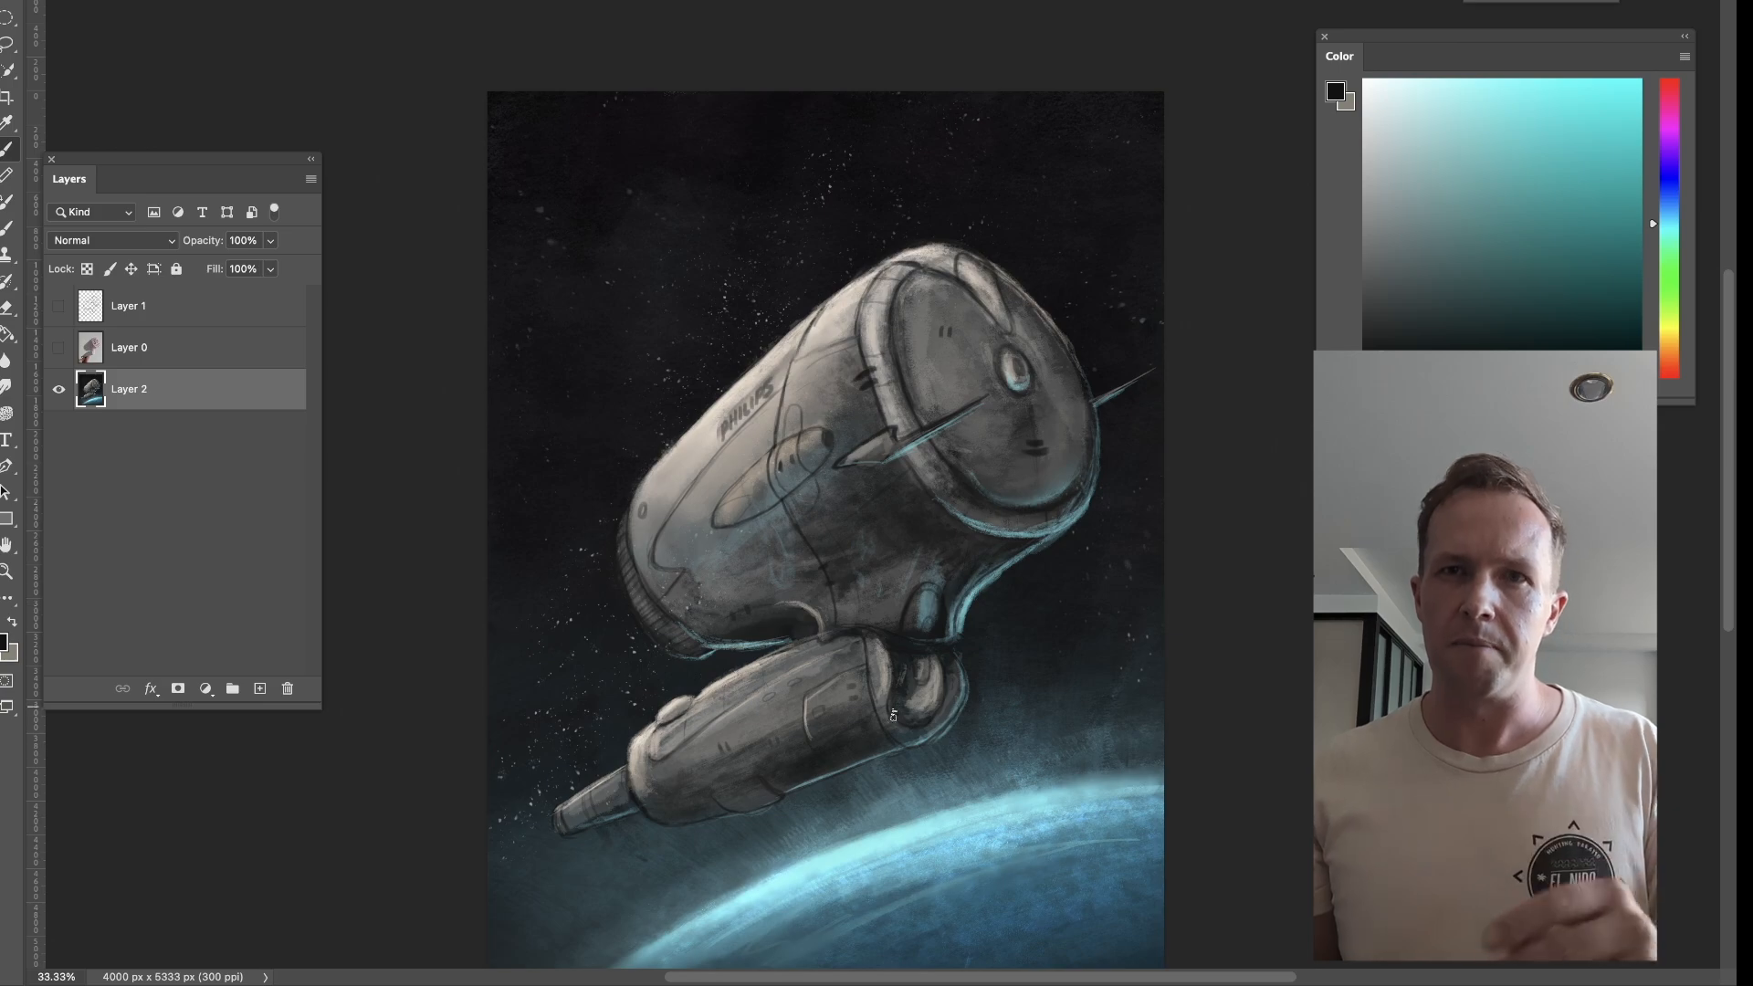
left_click(916, 683, "alt")
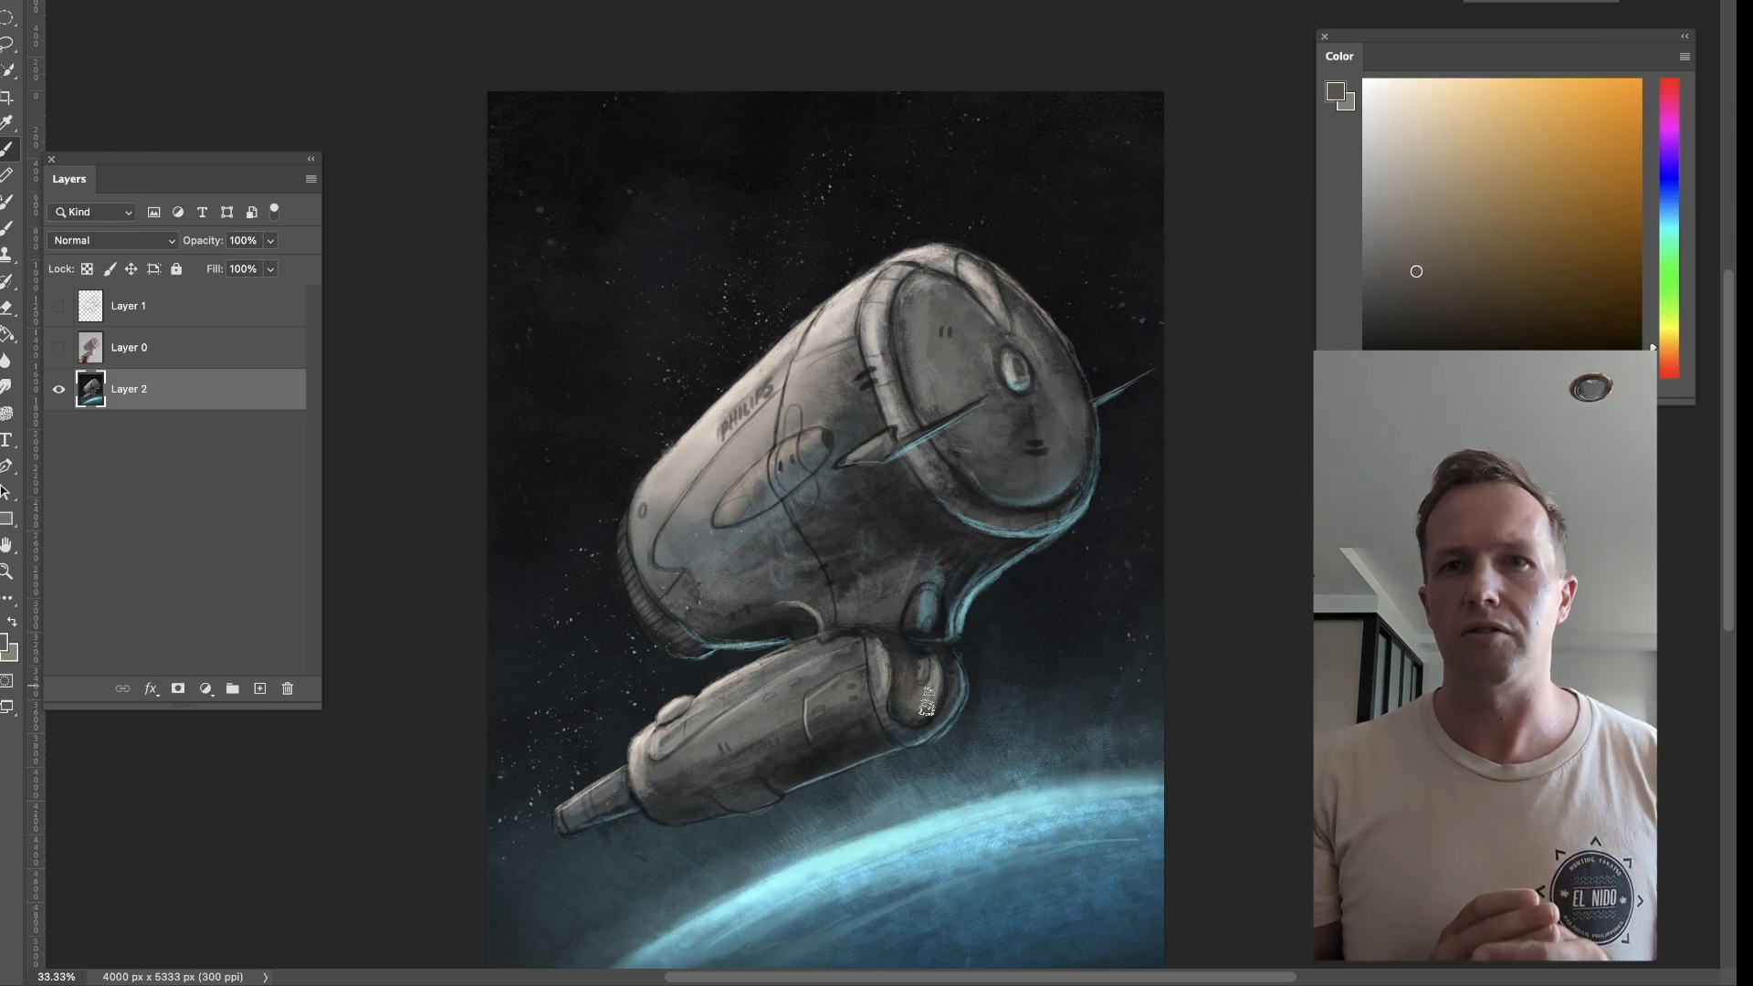
left_click(861, 648, "alt")
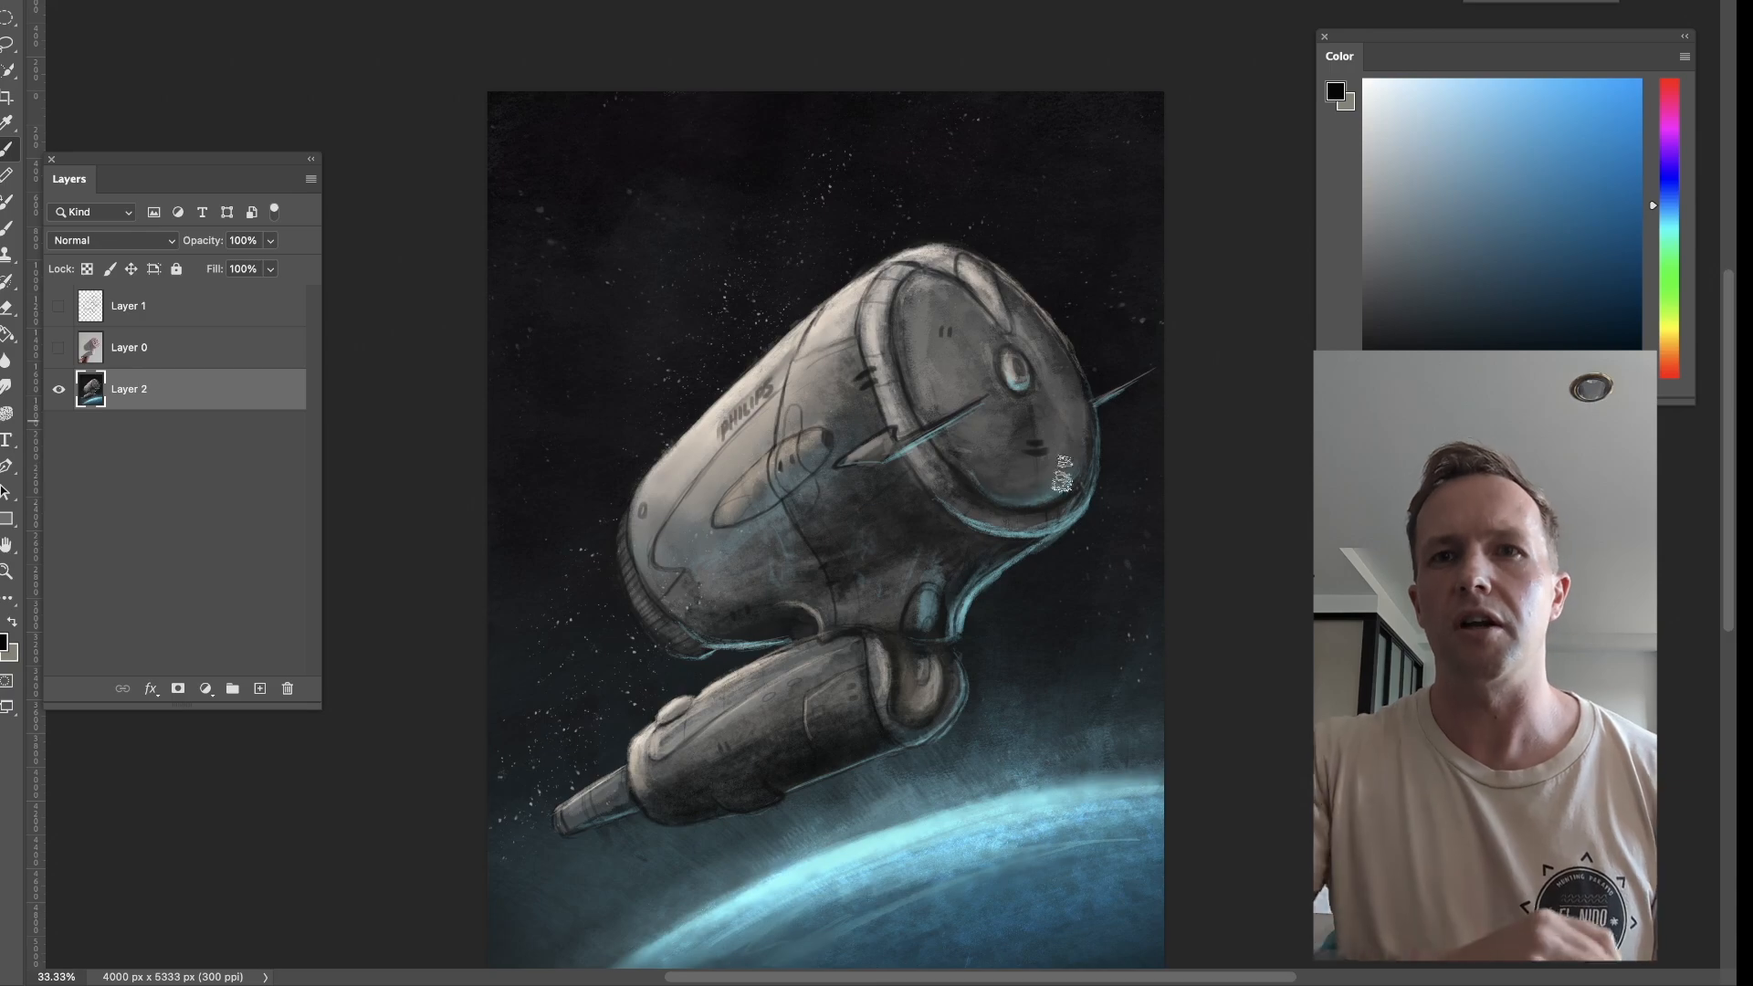
Brighten the upper front face with a sampled warm light and soften the neck area with grey and dark tones.
left_click(891, 263, "alt")
mouse_move(909, 290)
left_mouse_down()
mouse_move(938, 361)
mouse_move(986, 376)
mouse_move(967, 297)
left_mouse_up()
left_click(849, 293, "alt")
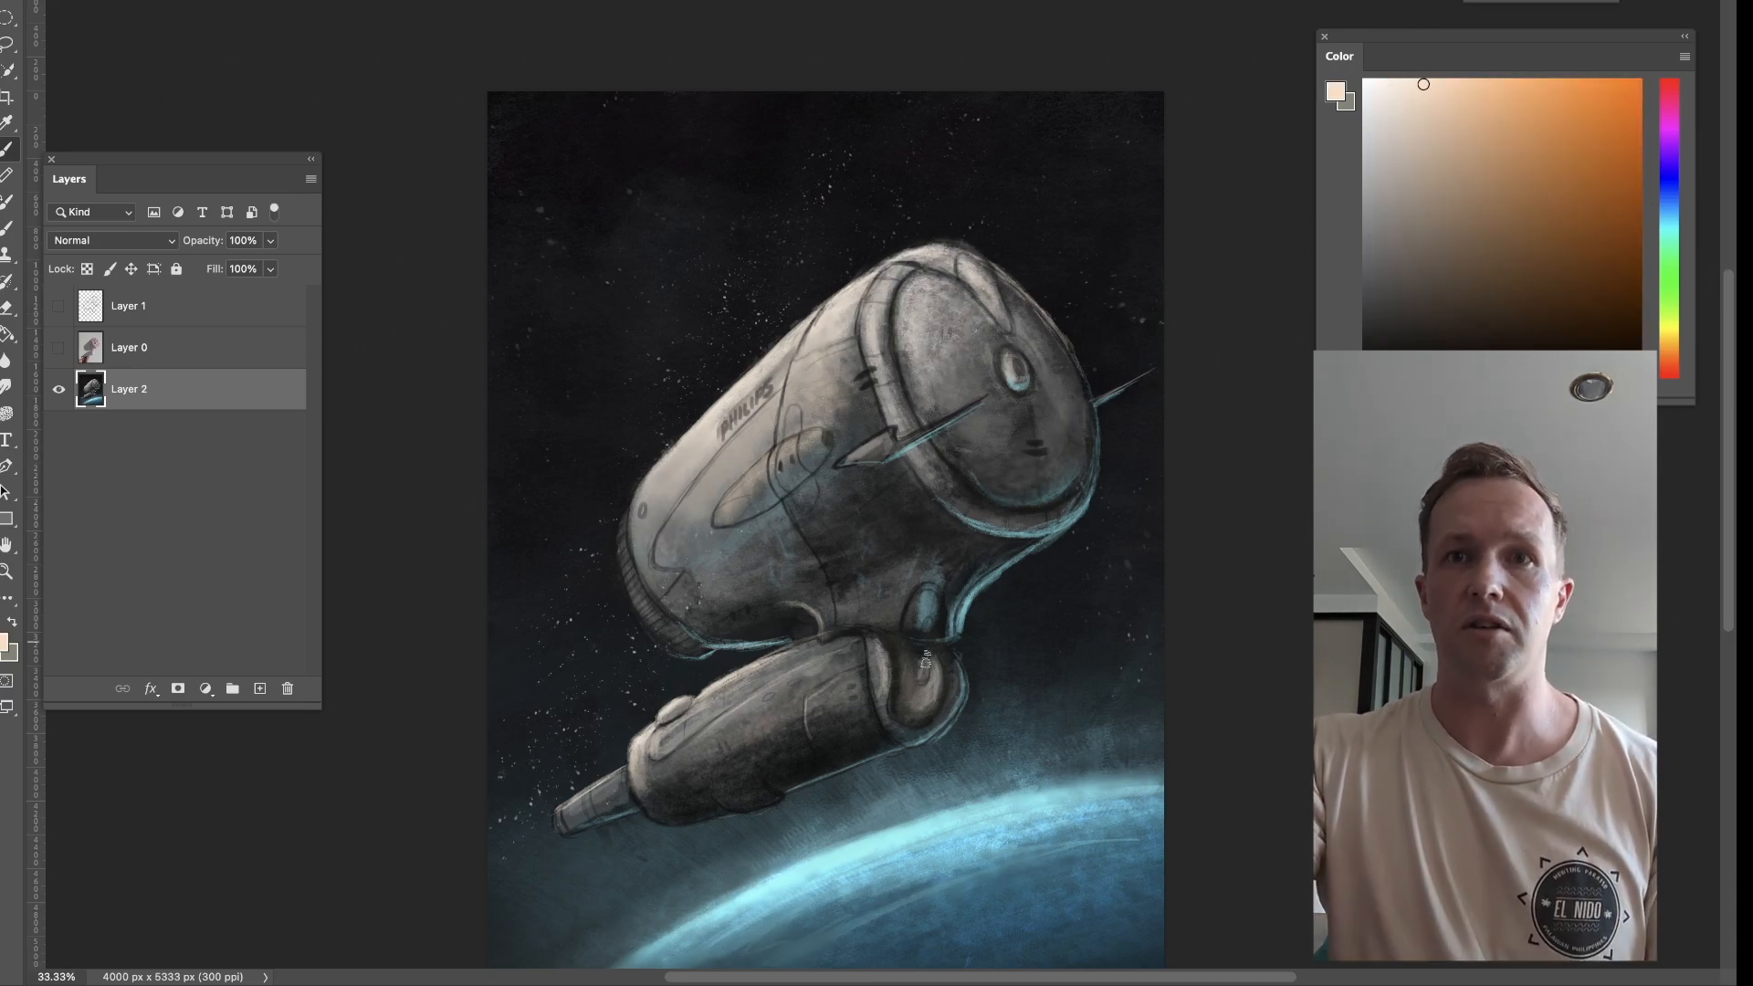
left_click(936, 607, "alt")
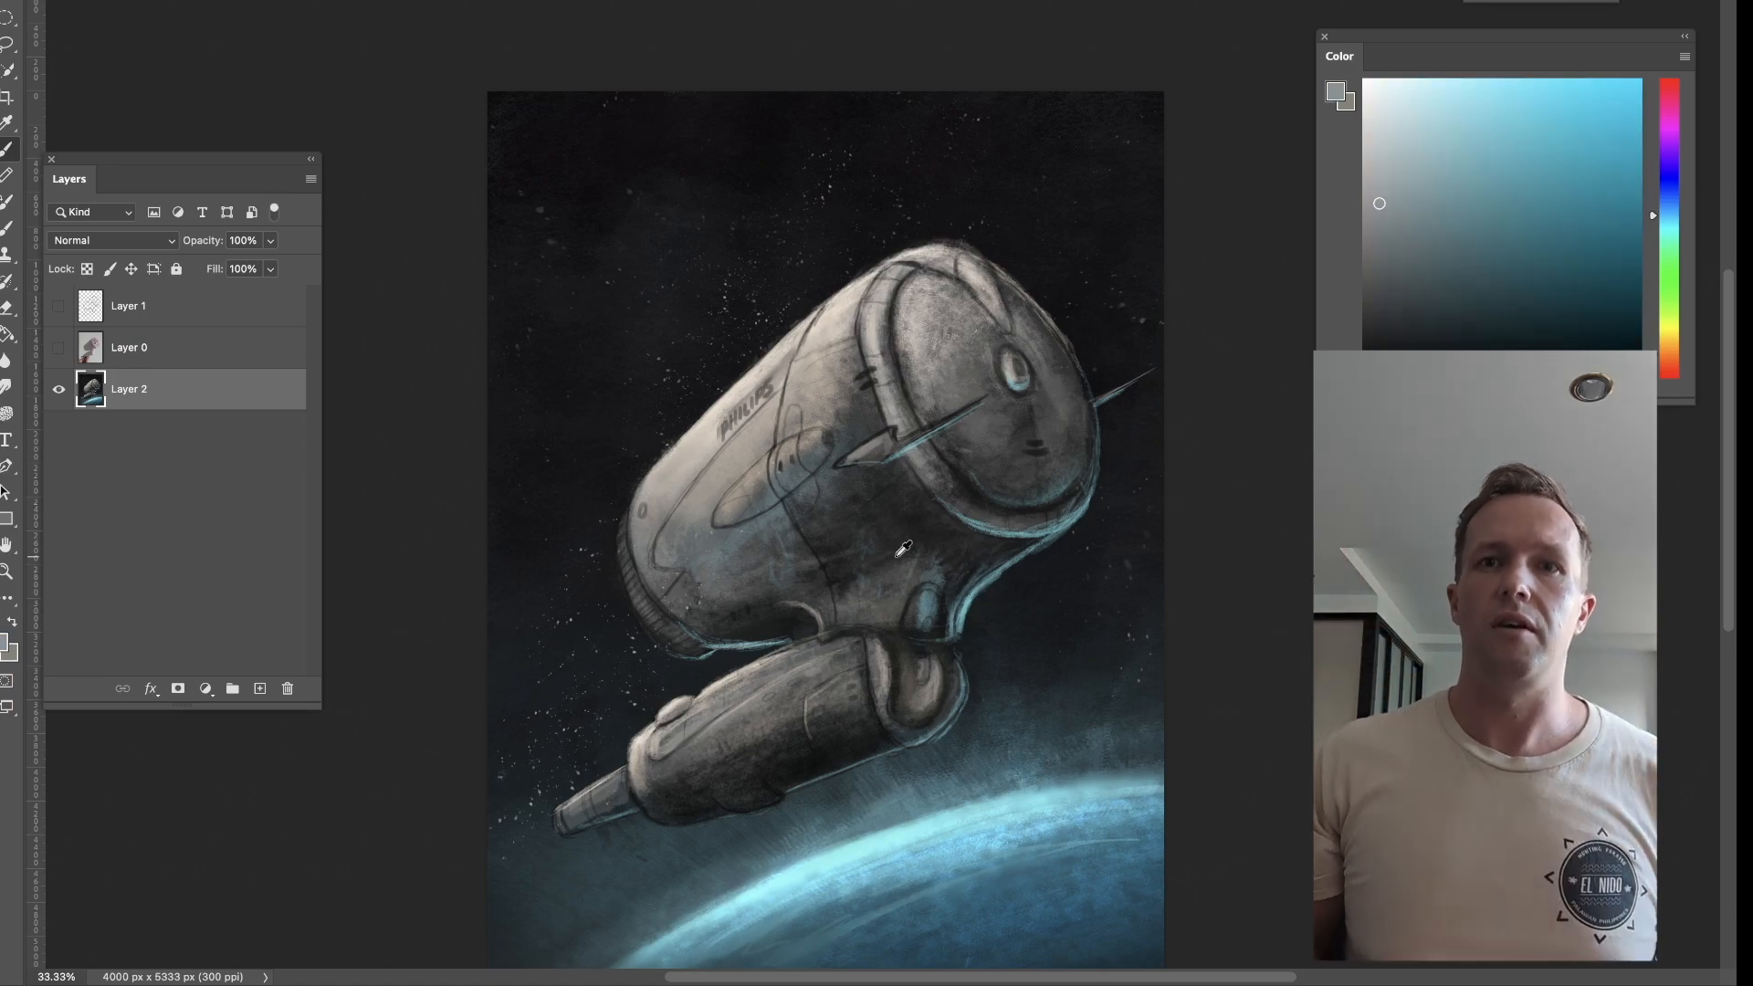
left_click(995, 552, "alt")
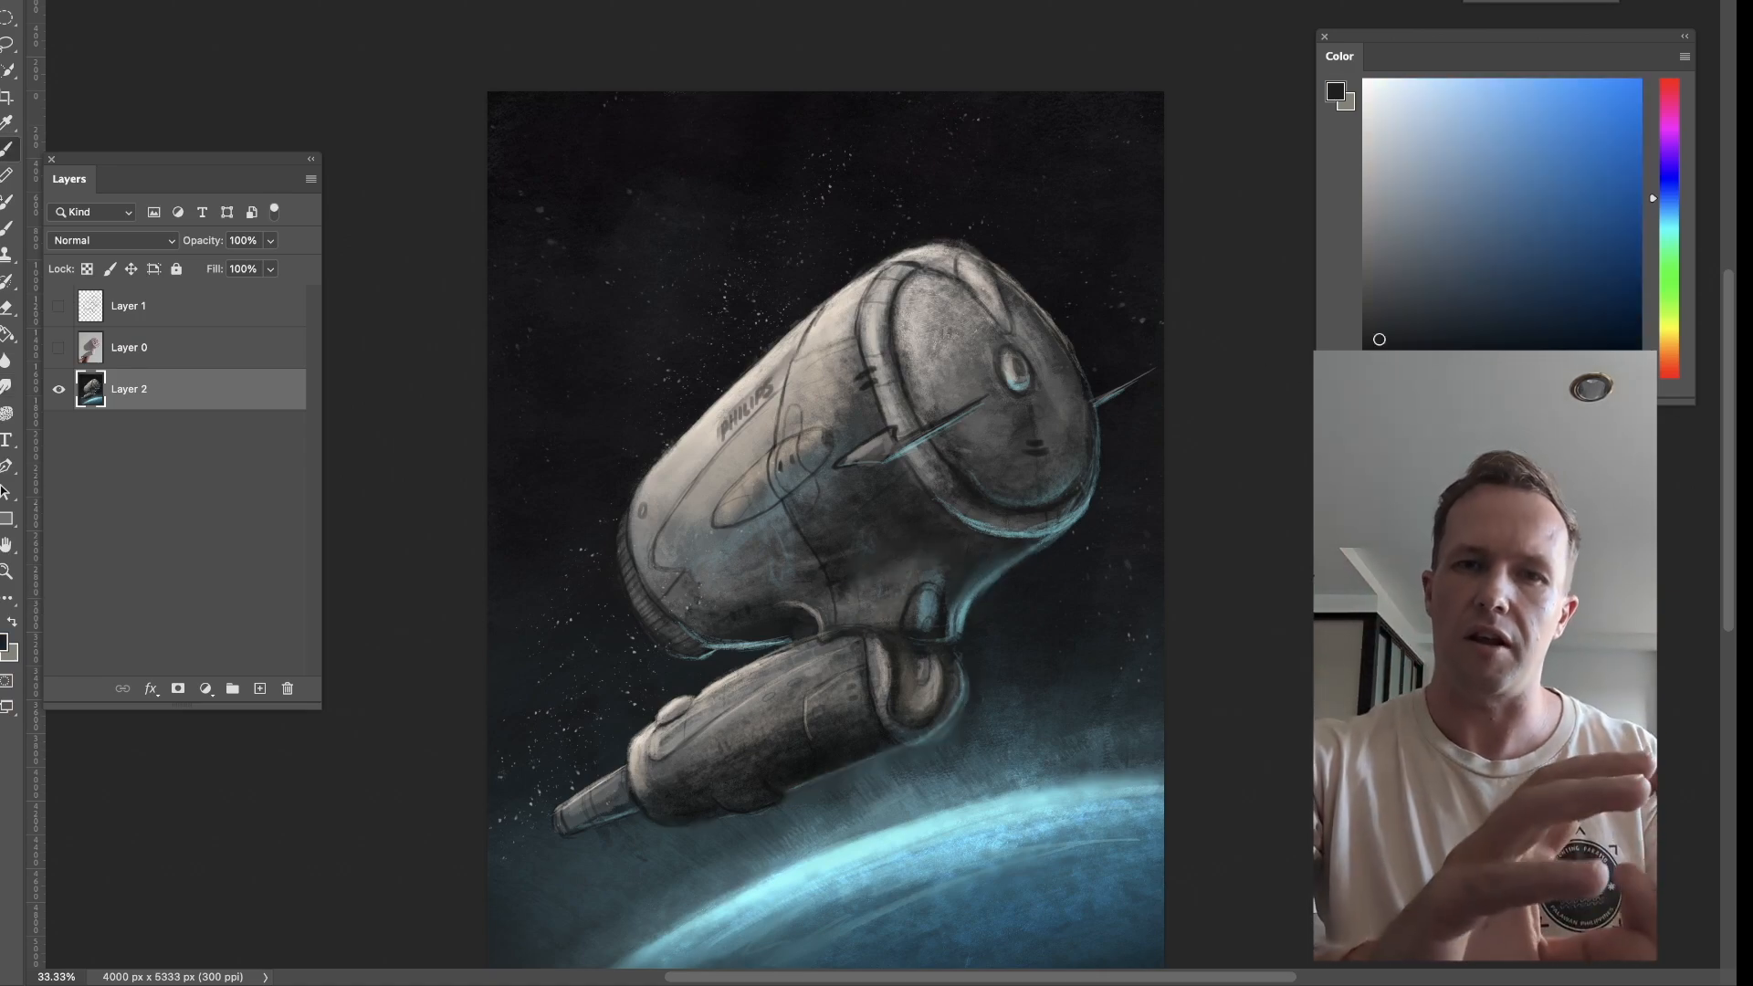
Paint cream edges on the hull's panel lines and cyan rim light beneath the handle, and save the document.
left_click(892, 371, "alt")
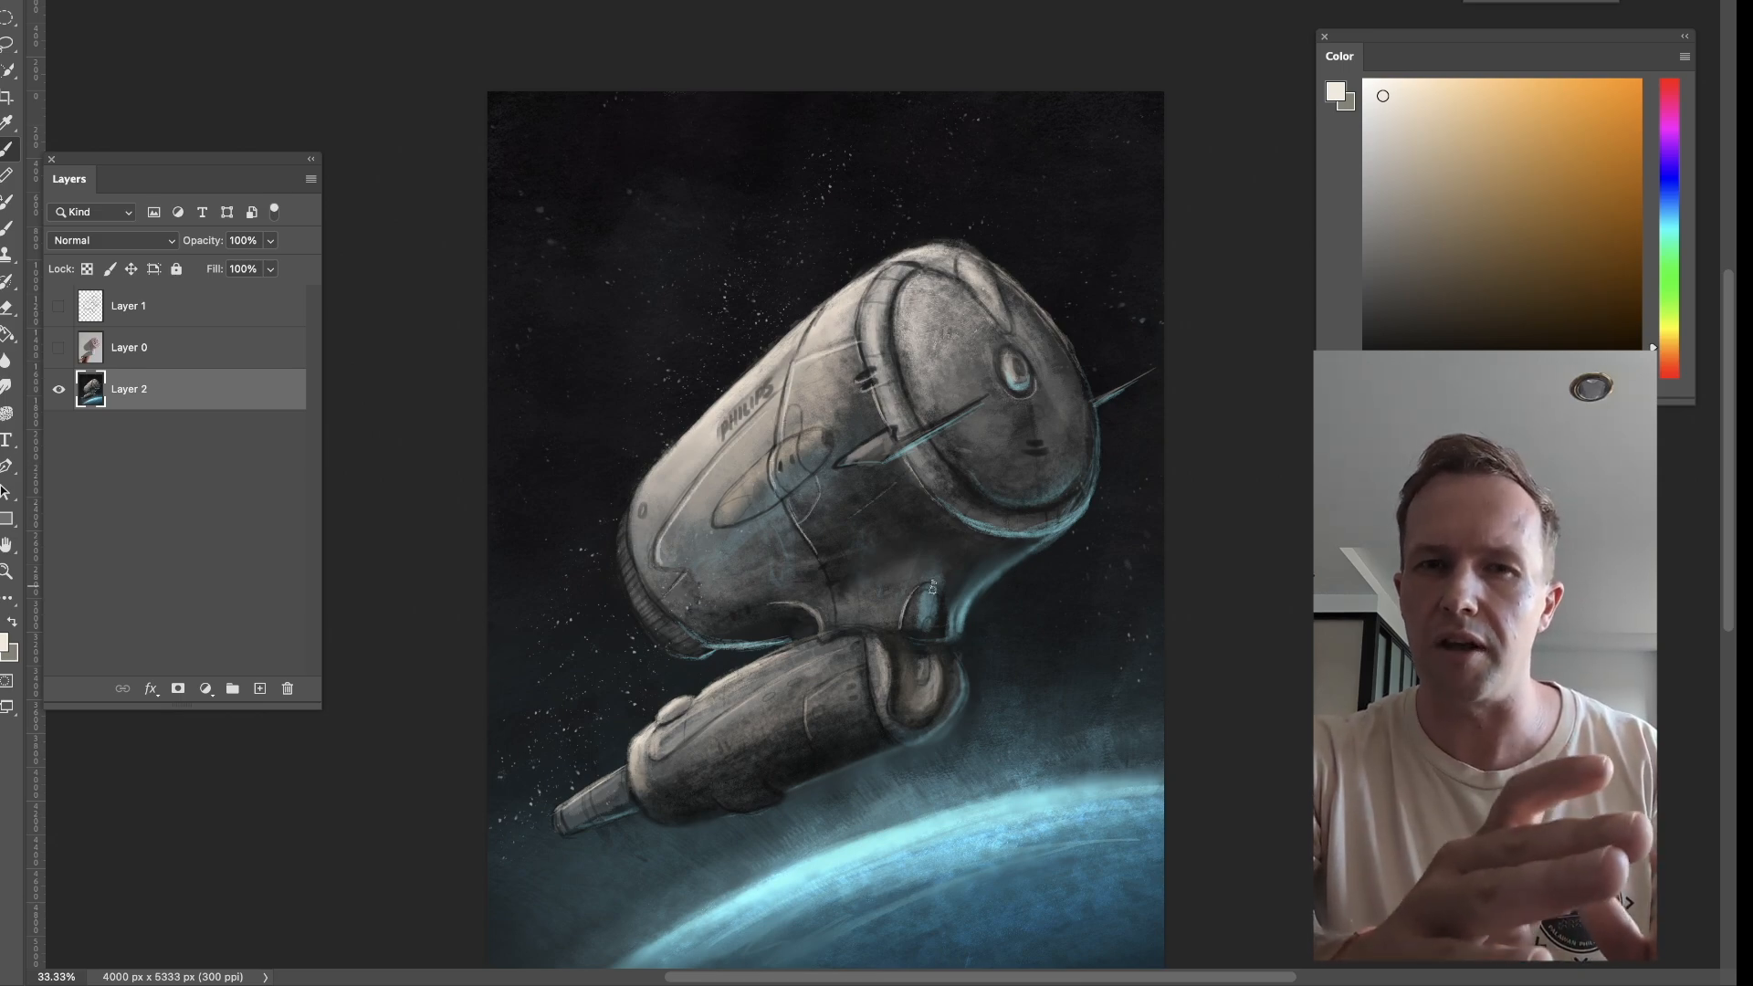
left_click(758, 791, "alt")
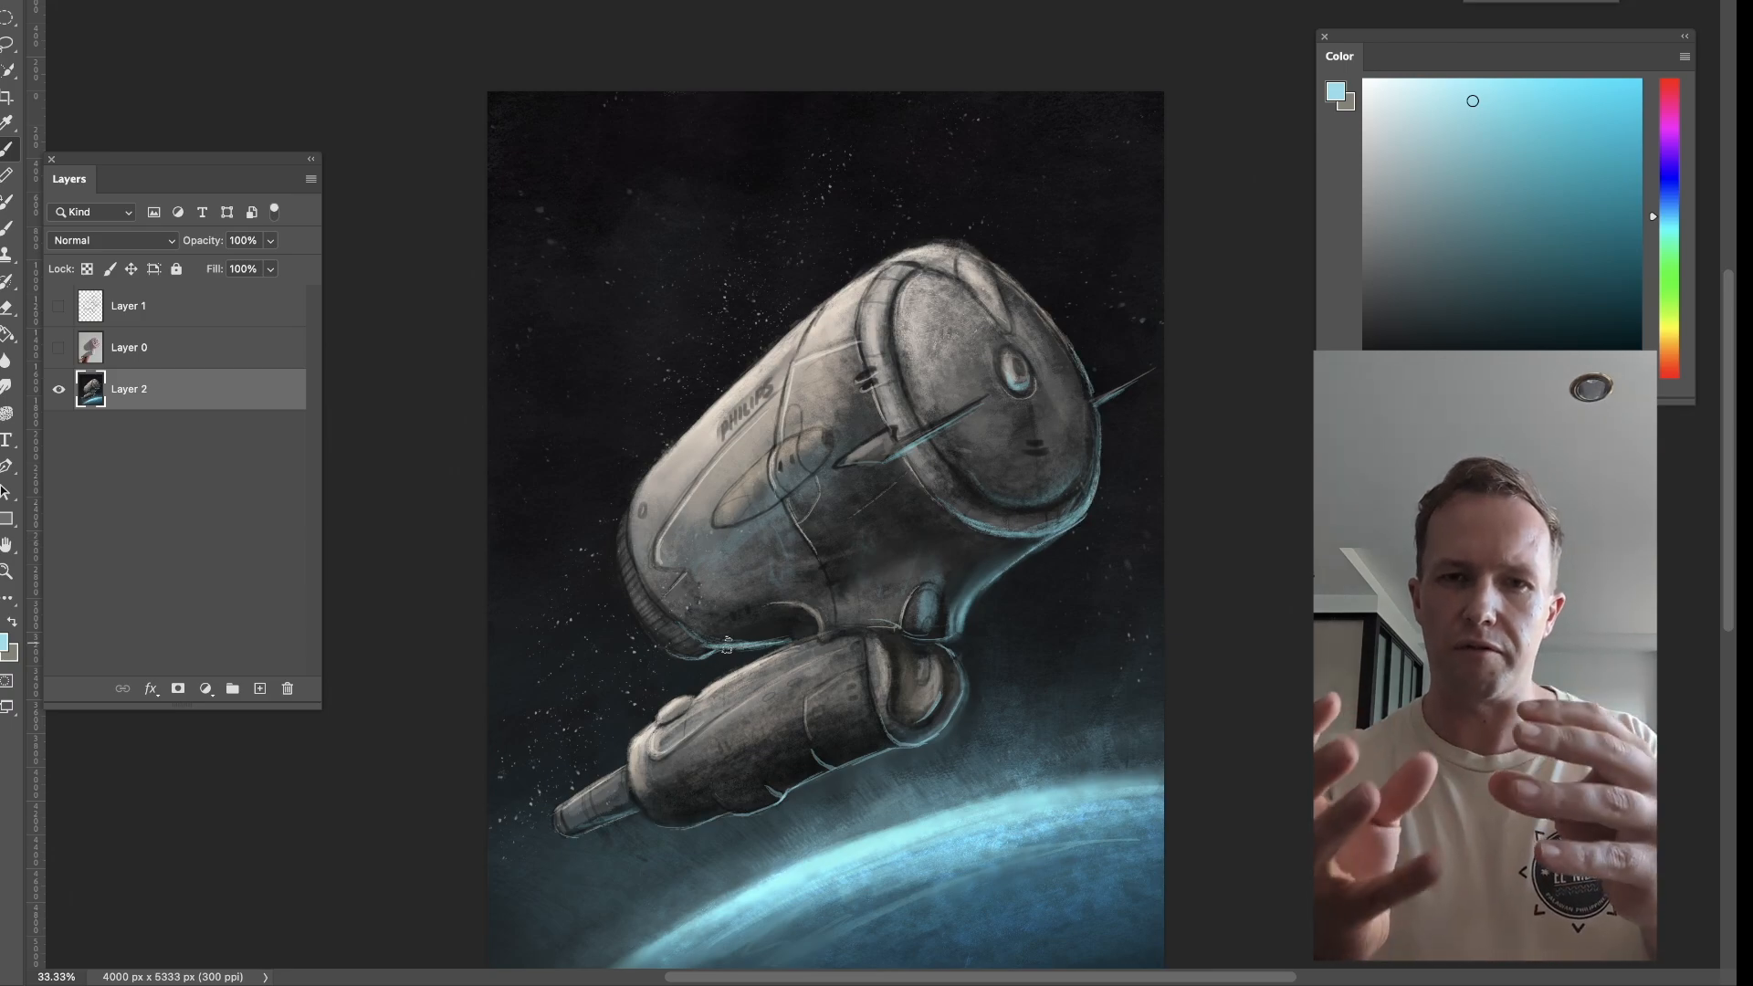
key("super+s")
Add two new layers and paint saturated orange over the ridged ring at the hull's rear.
key("super+plus")
key("super+plus")
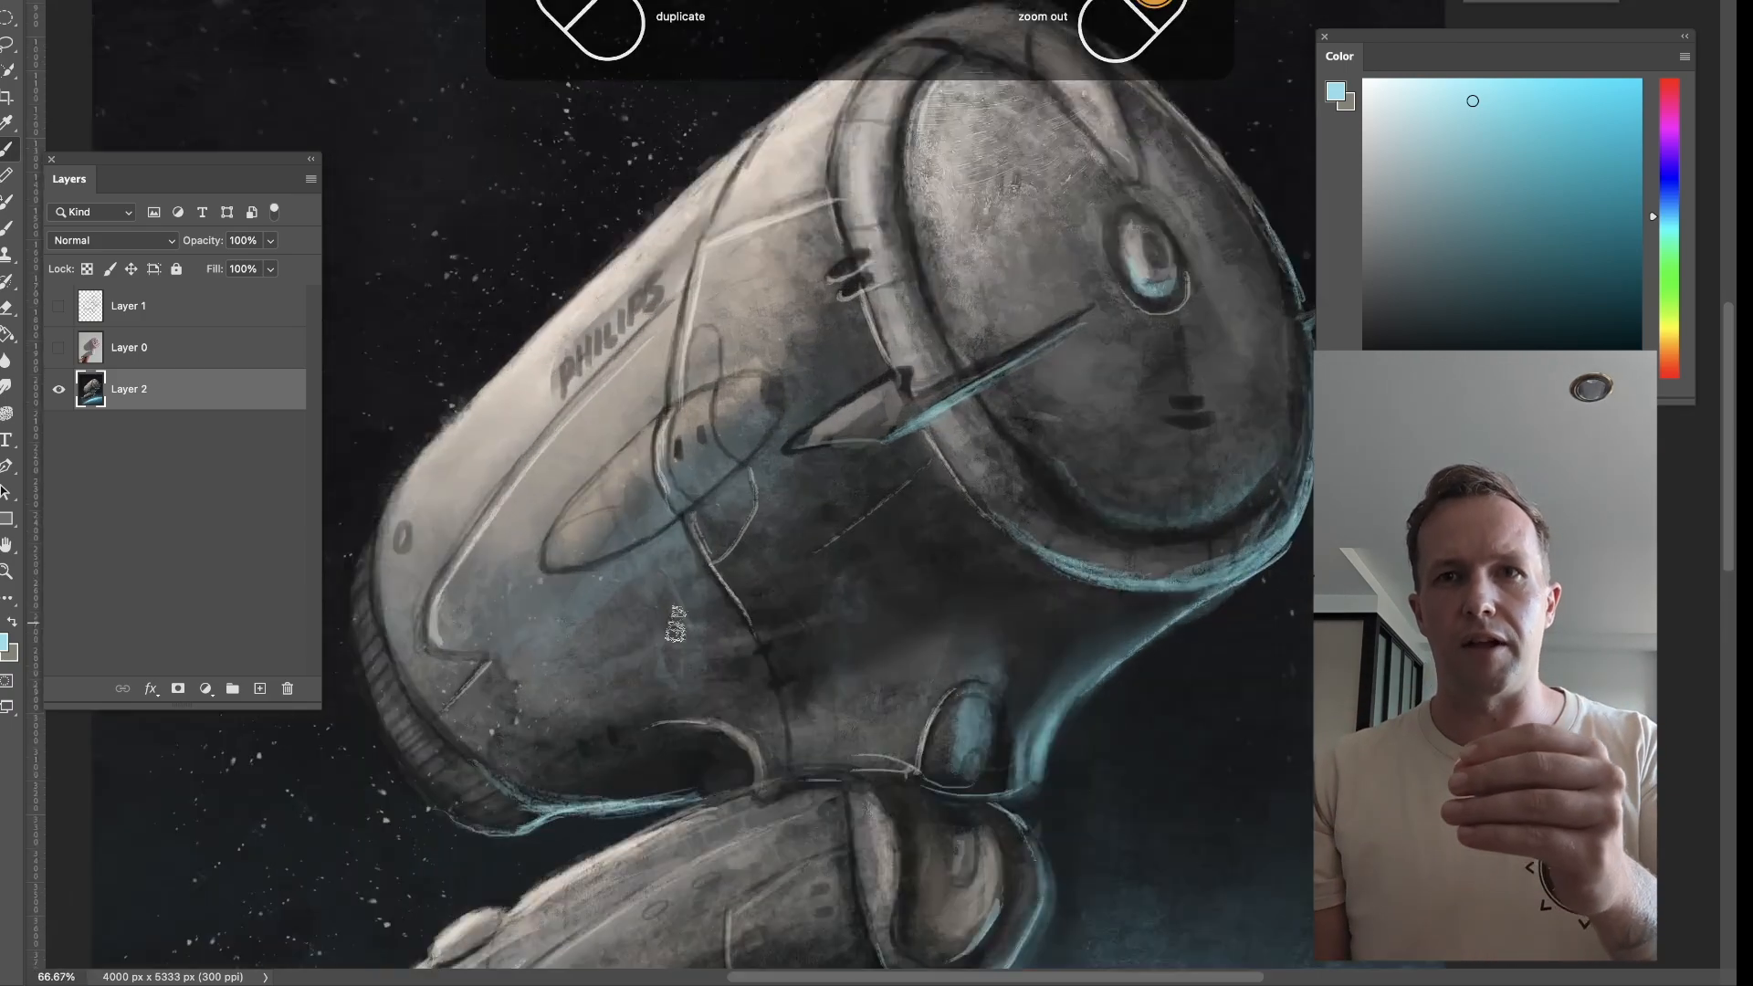
left_click_drag(673, 627, 956, 429)
left_click(1669, 367)
left_click(1573, 298)
left_click(1606, 292)
left_click(259, 689)
left_click(259, 689)
left_click(1598, 136)
left_click(1669, 362)
mouse_move(772, 621)
left_mouse_down()
mouse_move(634, 457)
mouse_move(661, 535)
left_mouse_up()
Add a new layer set to Soft Light and brush orange over the hull's rear ring.
left_click(259, 689)
left_click(112, 240)
left_click(82, 553)
left_click_drag(636, 391, 685, 539)
left_click(1425, 79)
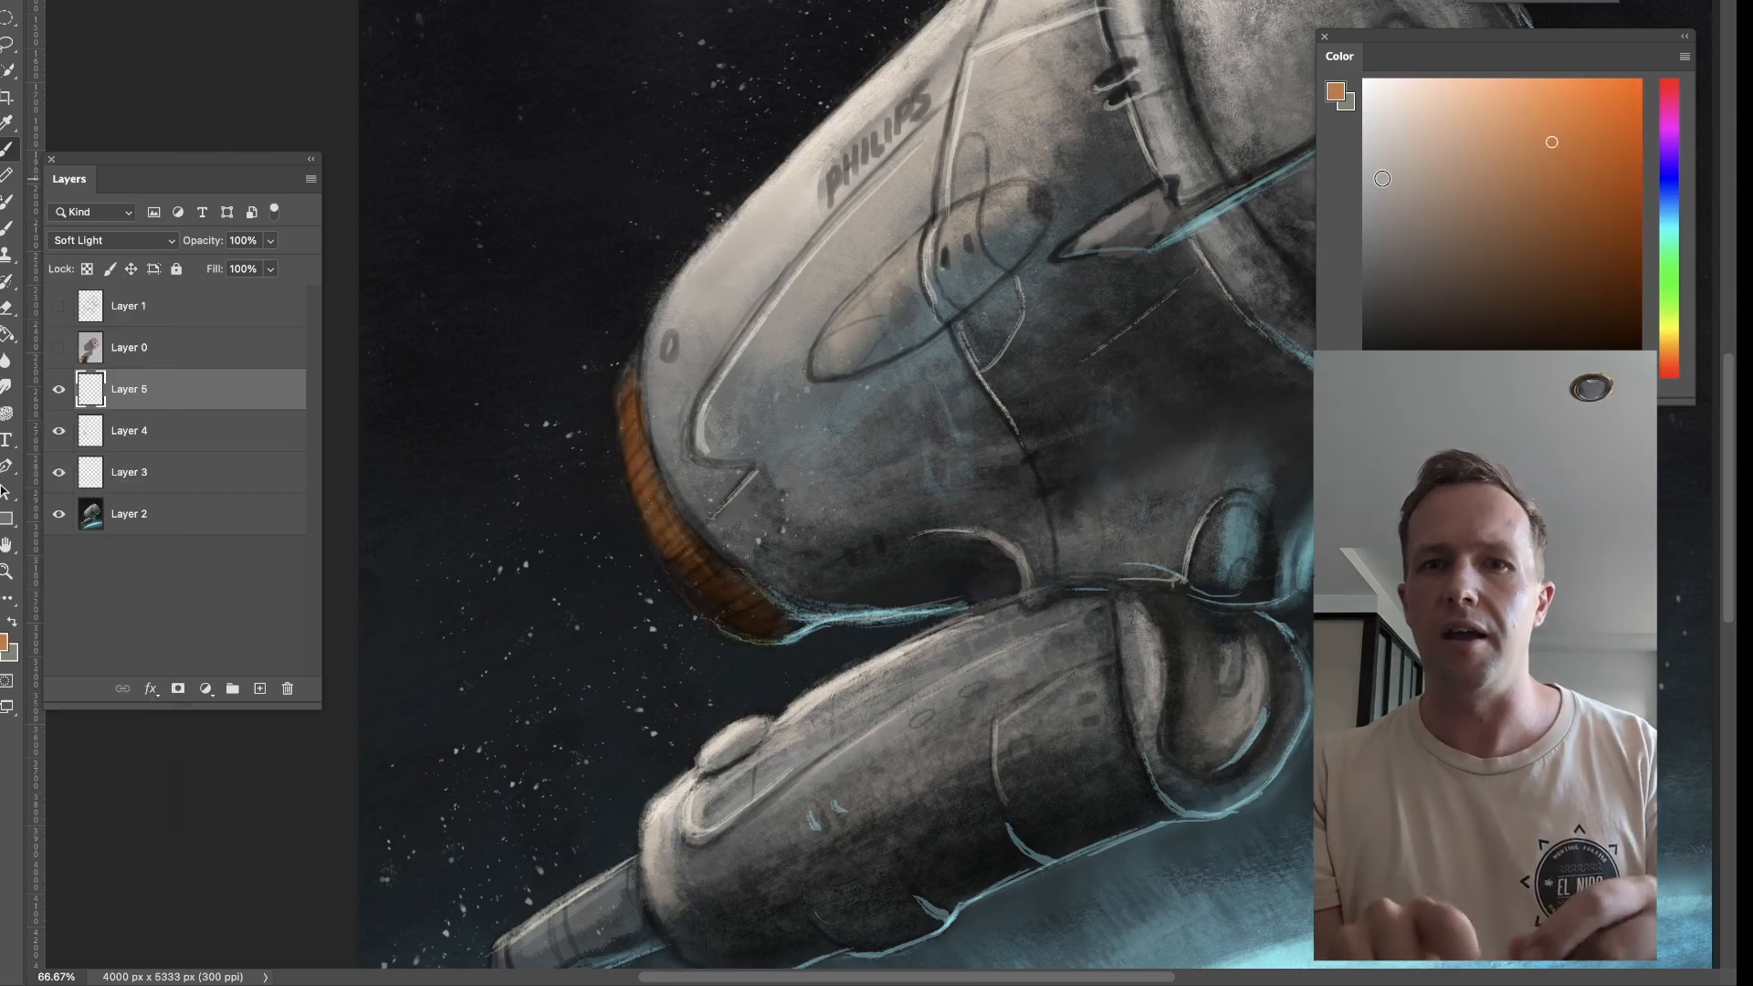
Deepen the hull's rear ring with a redder orange and paint the tip of the handle in the same colour.
left_click(1670, 369)
left_click(1619, 137)
left_click_drag(734, 672, 905, 491)
left_click(1669, 363)
key("bracketleft")
left_click_drag(674, 765, 689, 805)
left_click(1563, 118)
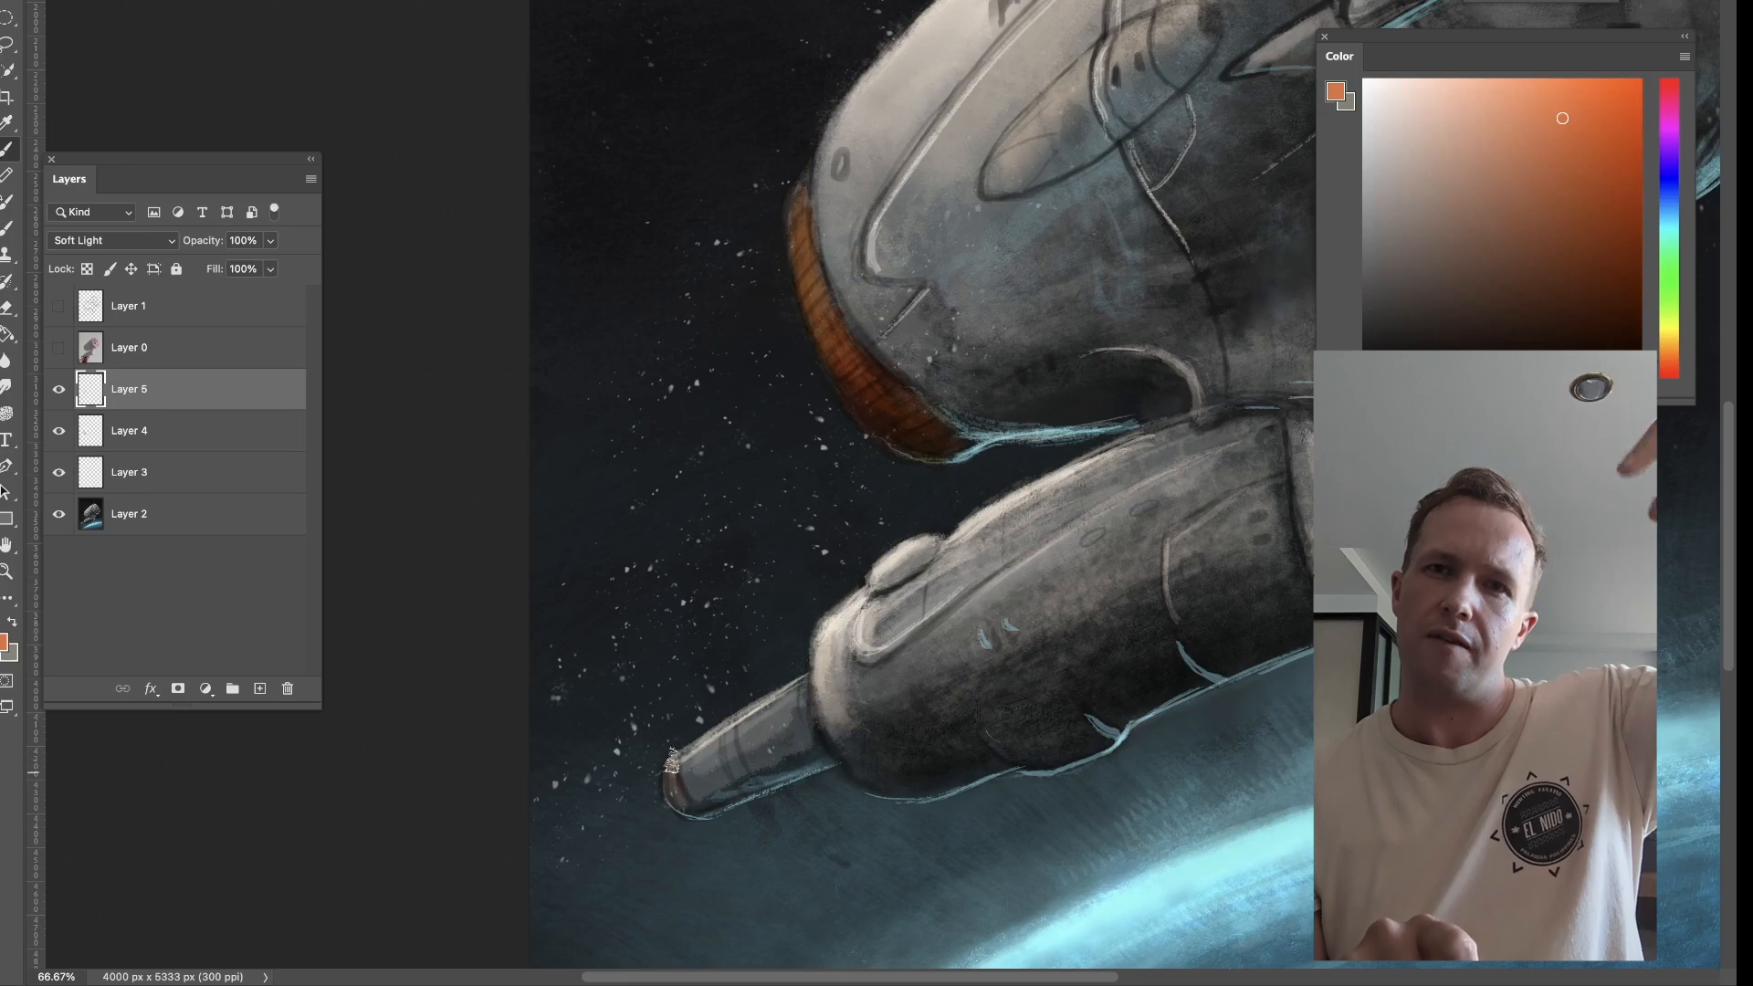
On the Multiply layer, paint orange over the round port on the front face and the recess at the handle joint.
left_click(128, 430)
left_click_drag(1115, 86, 738, 469)
left_click_drag(1187, 228, 1223, 296)
left_click(1598, 150)
key("bracketright")
key("bracketright")
key("bracketright")
left_click_drag(1036, 738, 1031, 615)
mouse_move(1023, 730)
left_mouse_down()
mouse_move(995, 826)
mouse_move(1005, 813)
left_mouse_up()
left_click(991, 758, "alt")
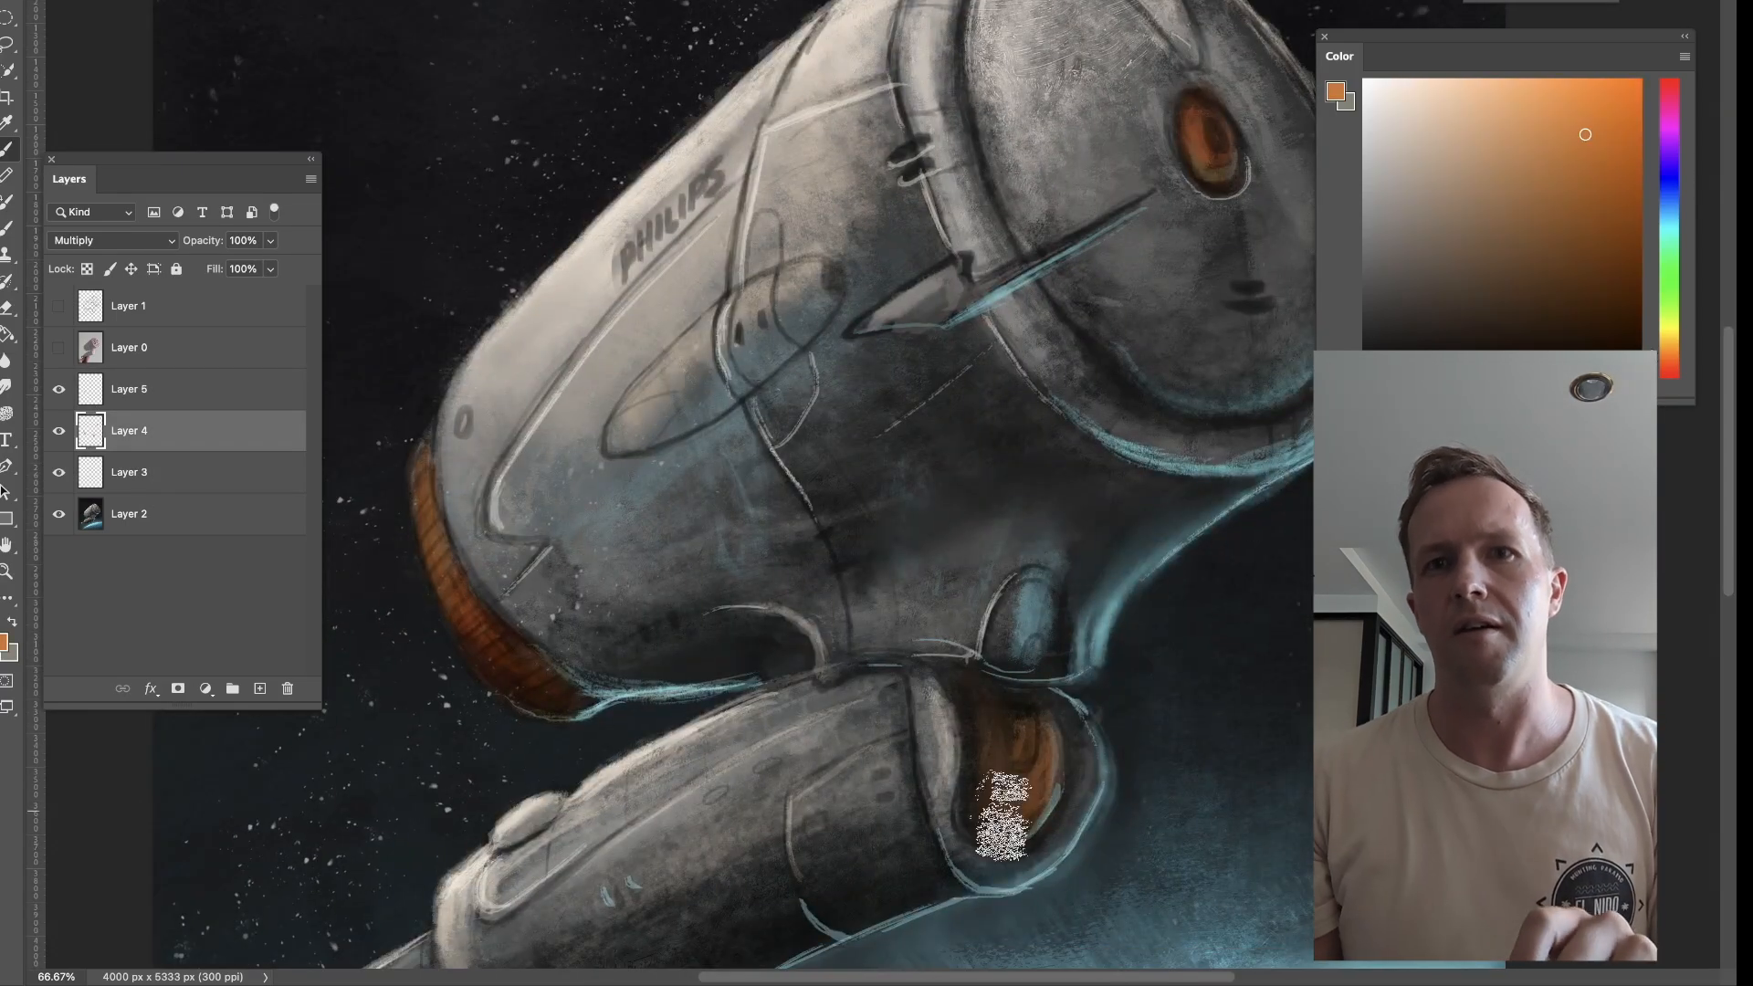
Paint a lighter orange band around the hull just behind the front face.
left_click(1574, 121)
left_click_drag(793, 411, 952, 365)
left_click(1573, 105)
key("bracketleft")
key("bracketleft")
left_click_drag(827, 64, 772, 255)
left_click_drag(813, 155, 757, 311)
mouse_move(813, 155)
left_mouse_down()
mouse_move(767, 402)
mouse_move(803, 438)
left_mouse_up()
key("bracketleft")
key("bracketleft")
key("bracketleft")
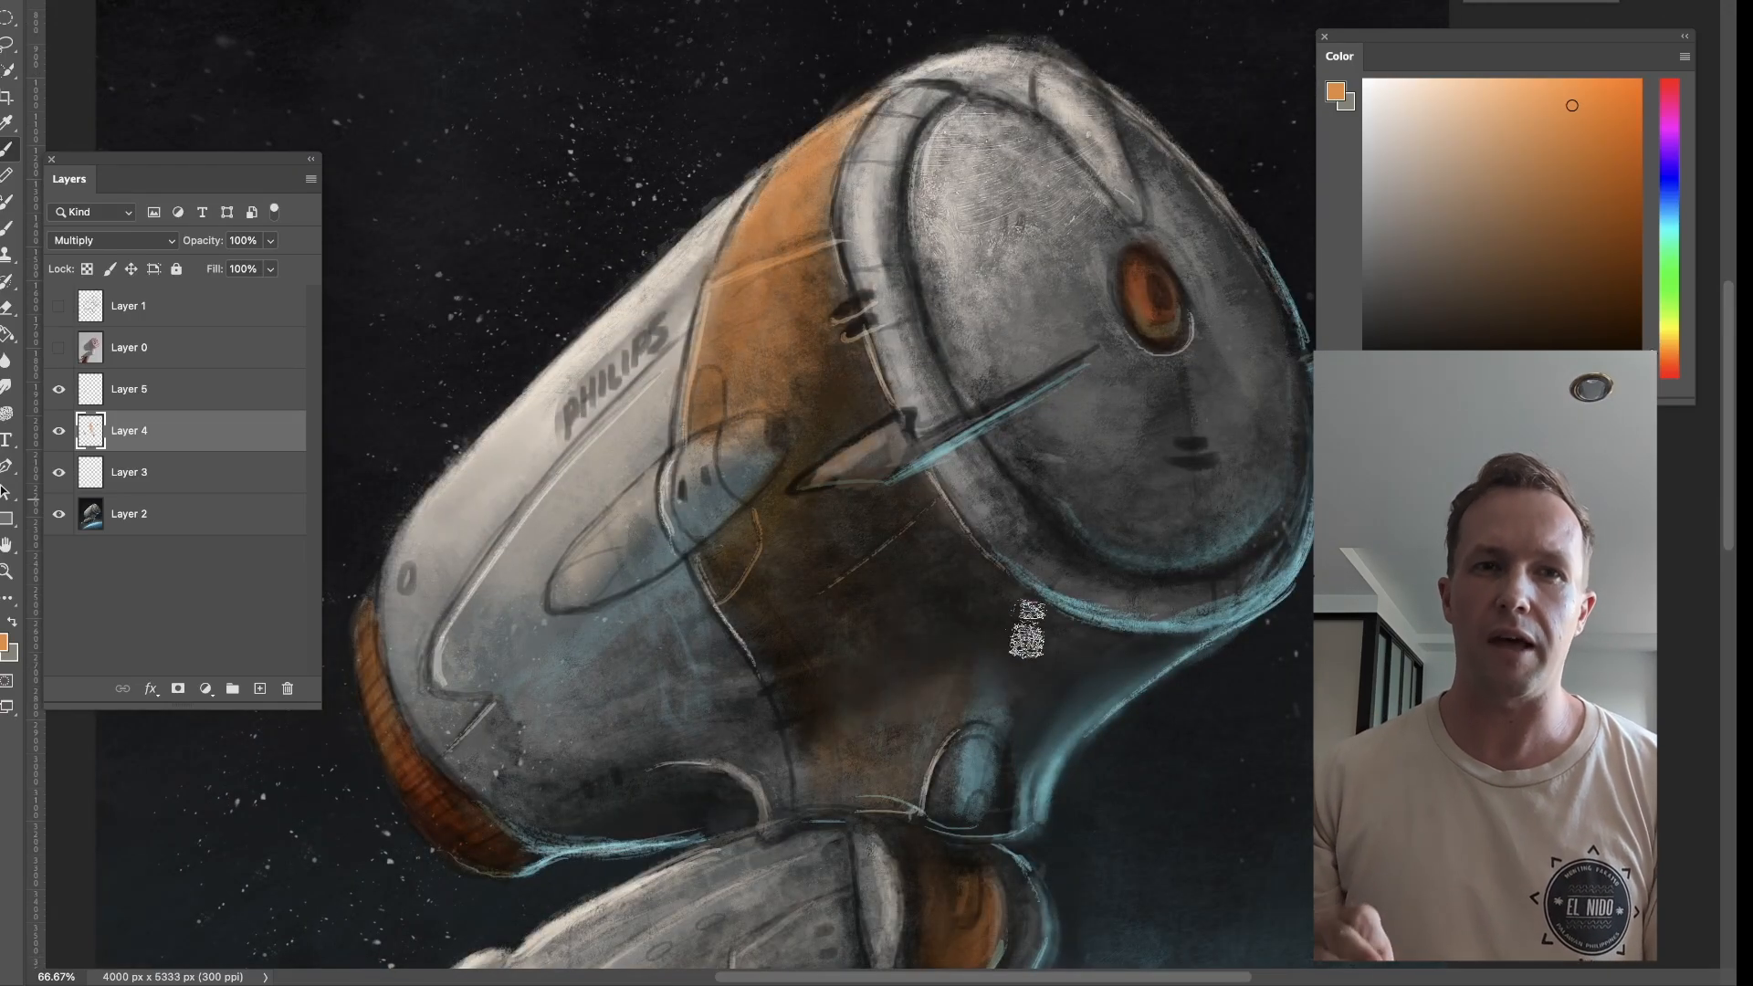
Extend the orange band down the hull's shaded underside towards the neck, using sampled colours.
left_click(990, 749, "alt")
left_click_drag(1077, 621, 1010, 736)
left_click(749, 320, "alt")
mouse_move(741, 335)
left_mouse_down()
mouse_move(850, 453)
mouse_move(783, 519)
mouse_move(905, 427)
mouse_move(804, 741)
left_mouse_up()
Paint sampled light orange over the hull's top edge and the wedge-shaped marking on the upper front face.
key("bracketright")
key("bracketright")
key("bracketleft")
key("bracketleft")
key("bracketleft")
key("bracketleft")
left_click(1111, 109, "alt")
mouse_move(959, 69)
left_mouse_down()
mouse_move(1132, 210)
mouse_move(906, 77)
mouse_move(1031, 57)
left_mouse_up()
key("super+minus")
key("super+minus")
left_click_drag(940, 423, 937, 352)
key("e")
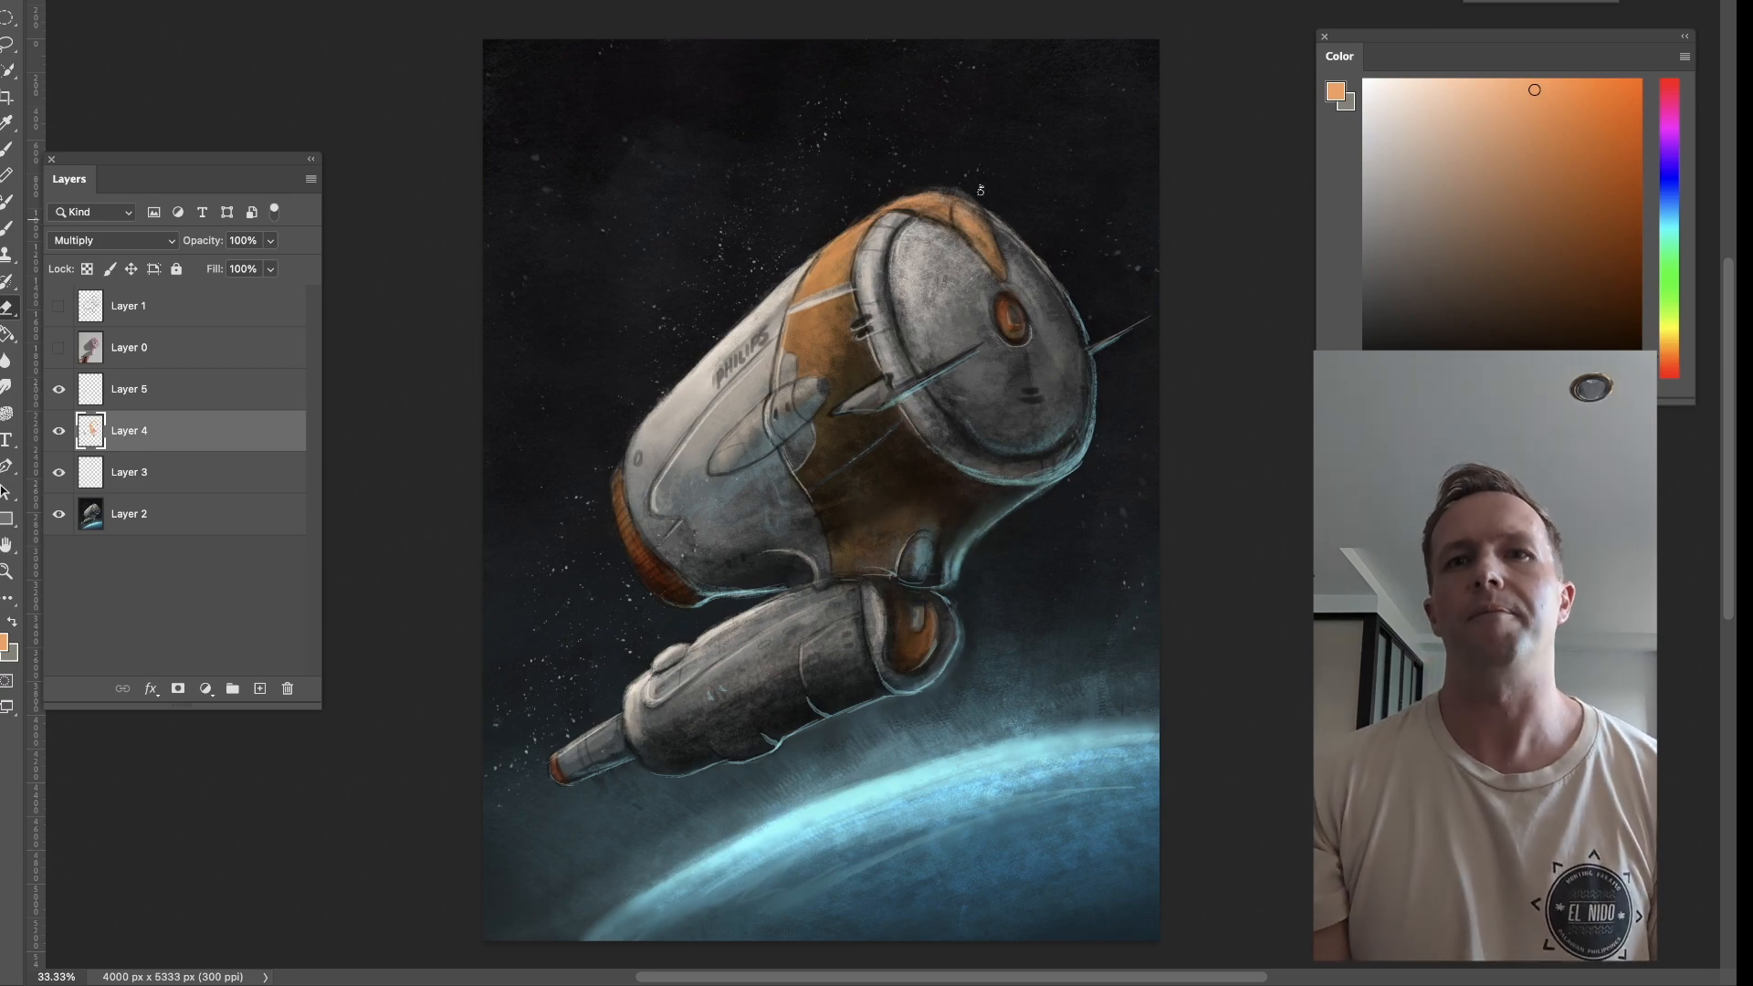
Merge Layers 2 to 5 into a single layer.
left_click(201, 393)
left_click(183, 513, "shift")
right_click(183, 513)
left_click(256, 694)
Brush highlights in a sampled light grey on the front face, the handle, the oval side panel and the fin.
key("b")
left_click(773, 321, "alt")
mouse_move(836, 324)
left_mouse_down()
mouse_move(708, 395)
mouse_move(859, 239)
left_mouse_up()
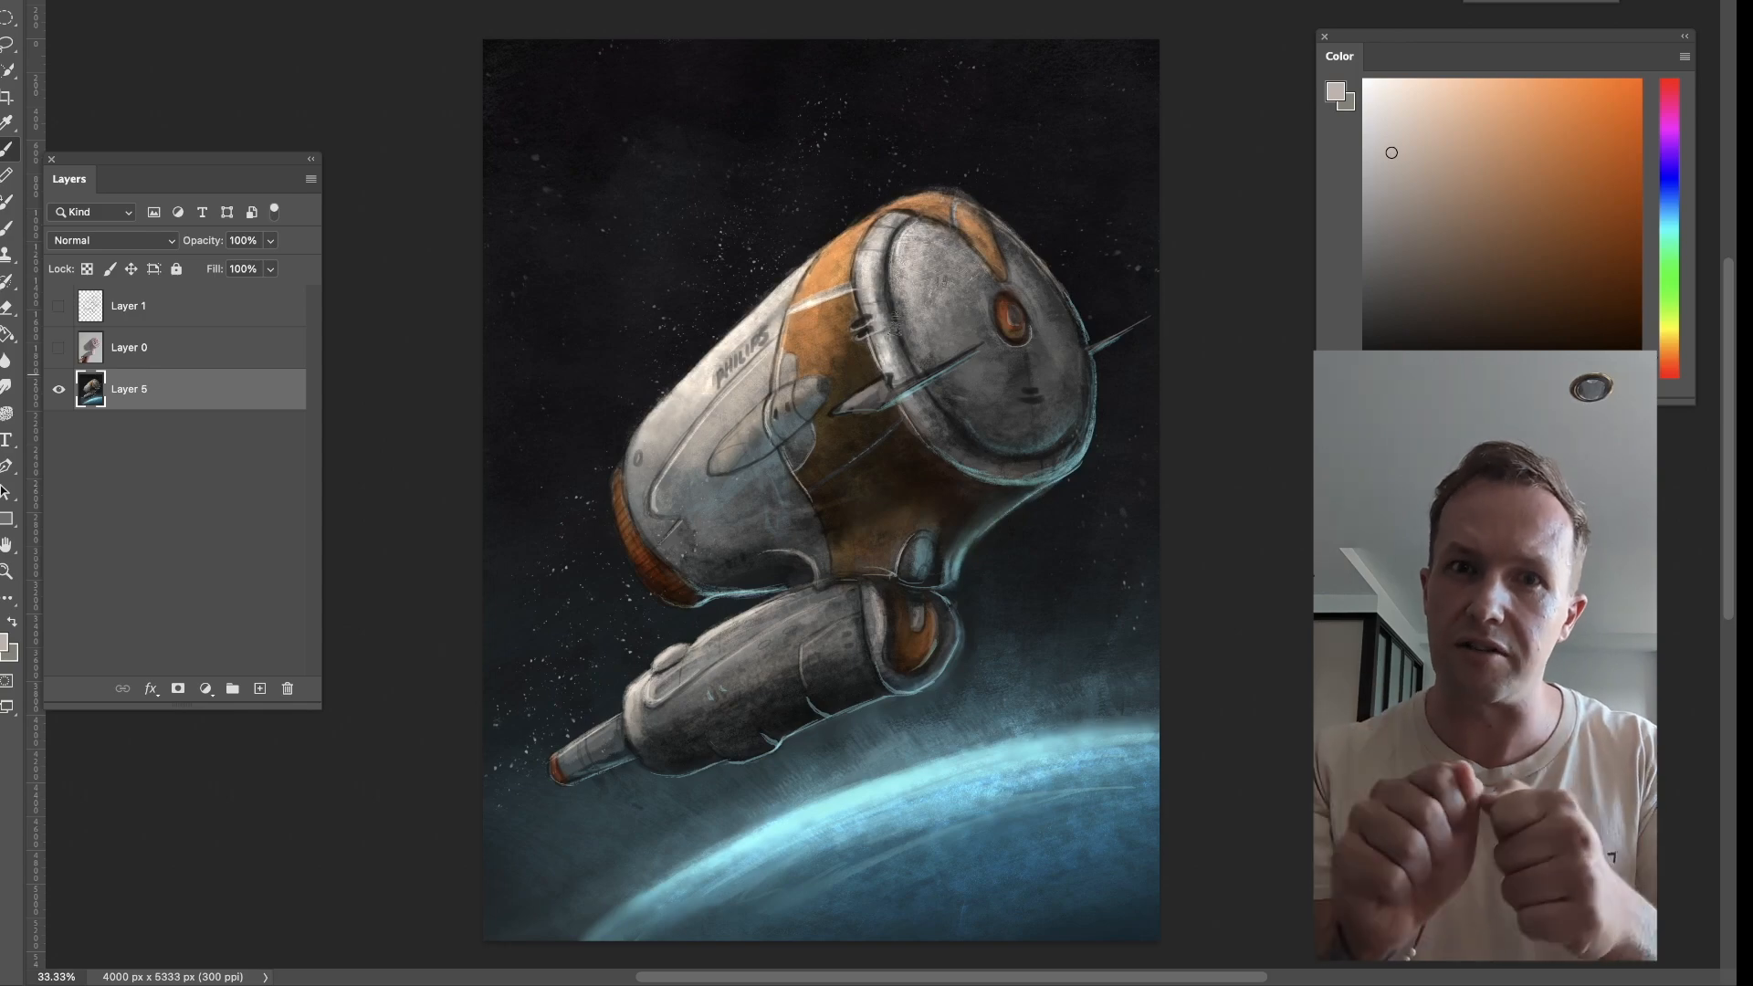
mouse_move(915, 322)
left_mouse_down()
mouse_move(959, 301)
mouse_move(913, 310)
left_mouse_up()
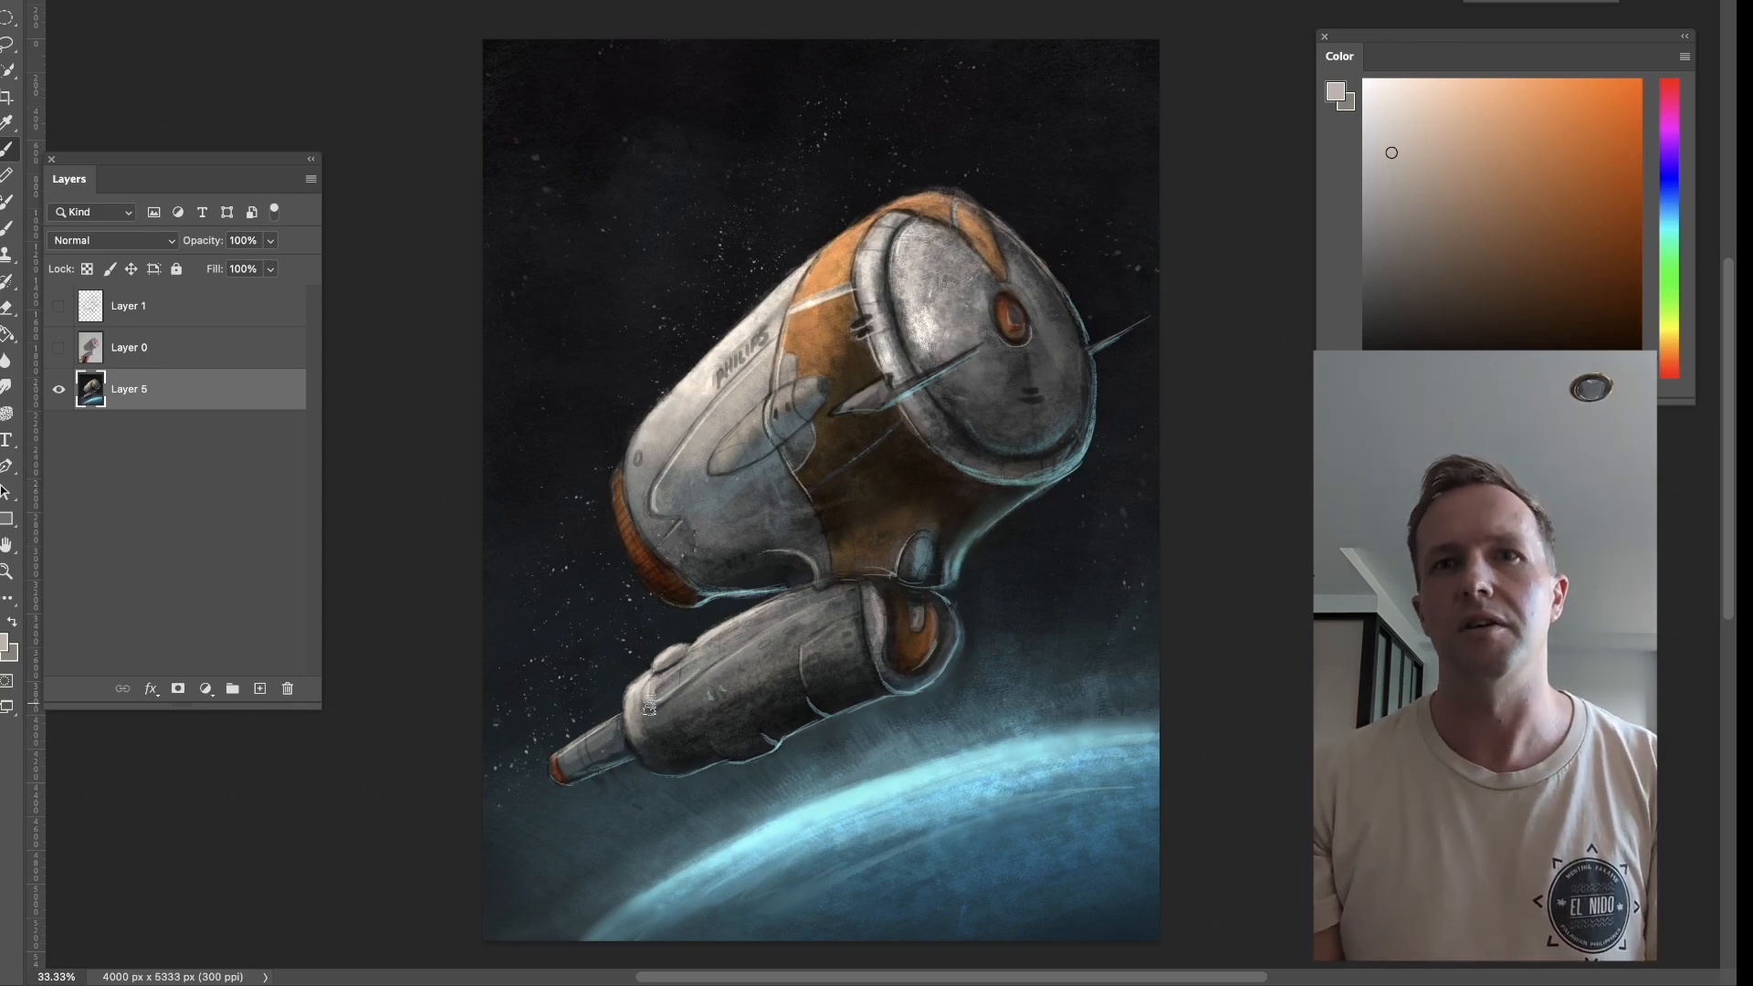
left_click_drag(864, 600, 816, 583)
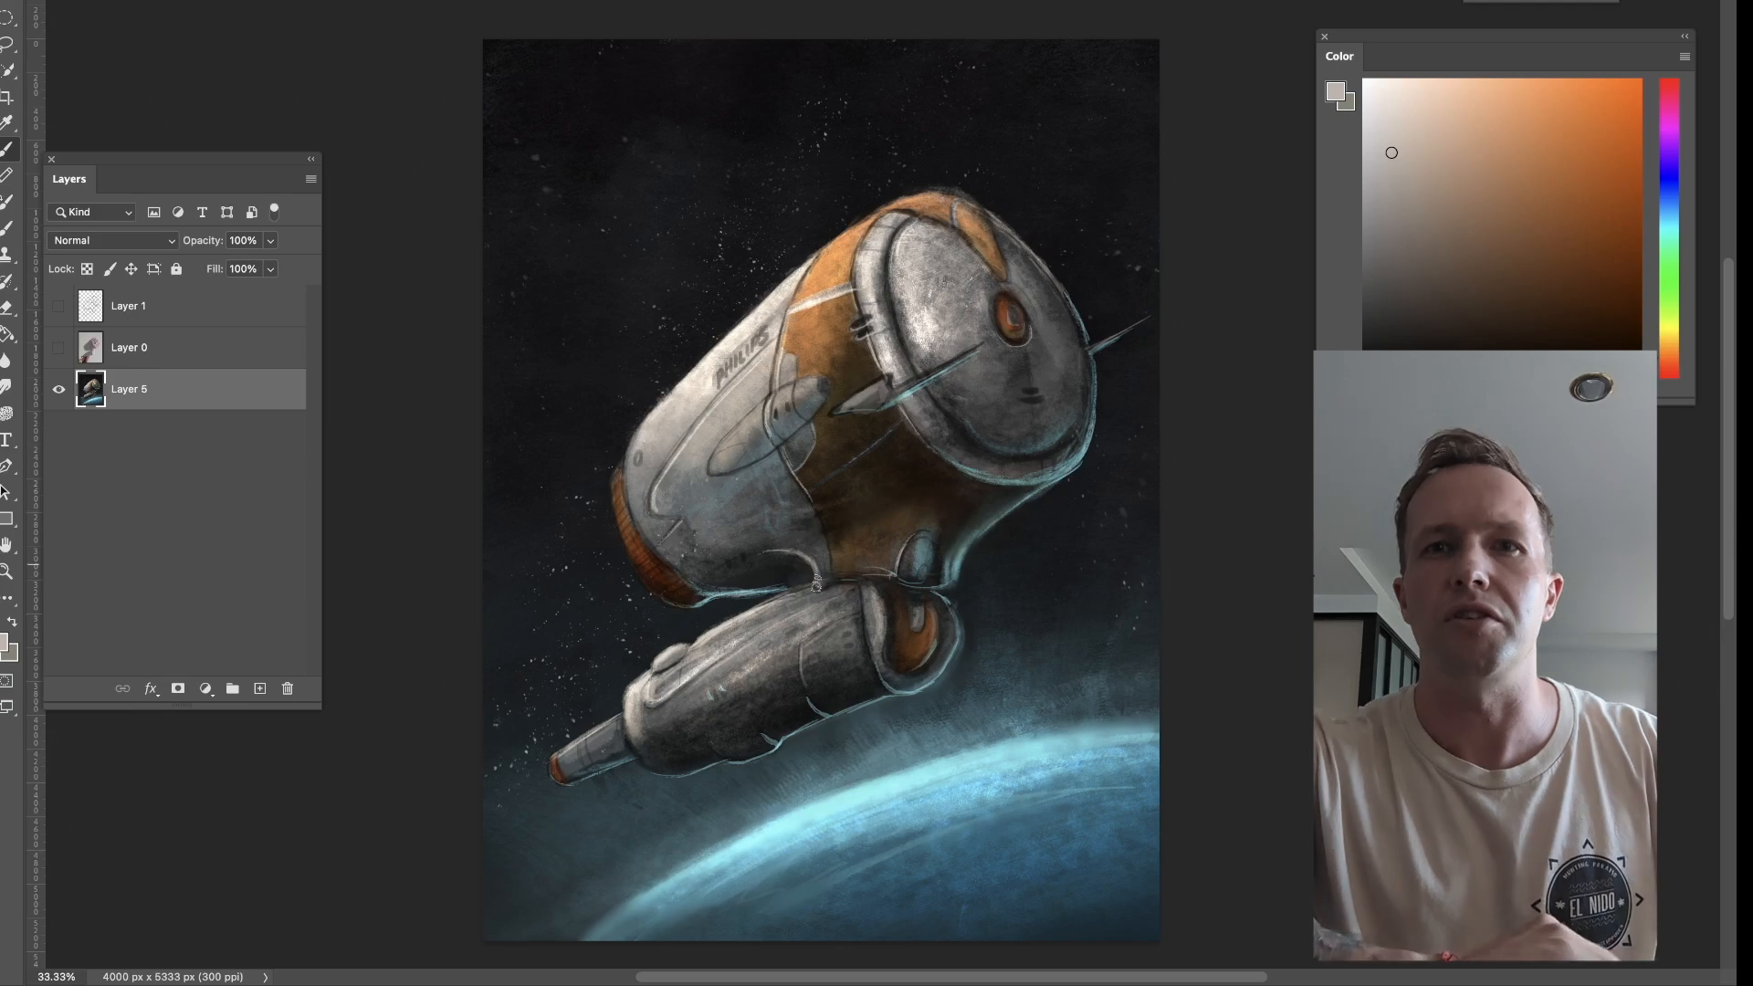
left_click_drag(732, 464, 874, 400)
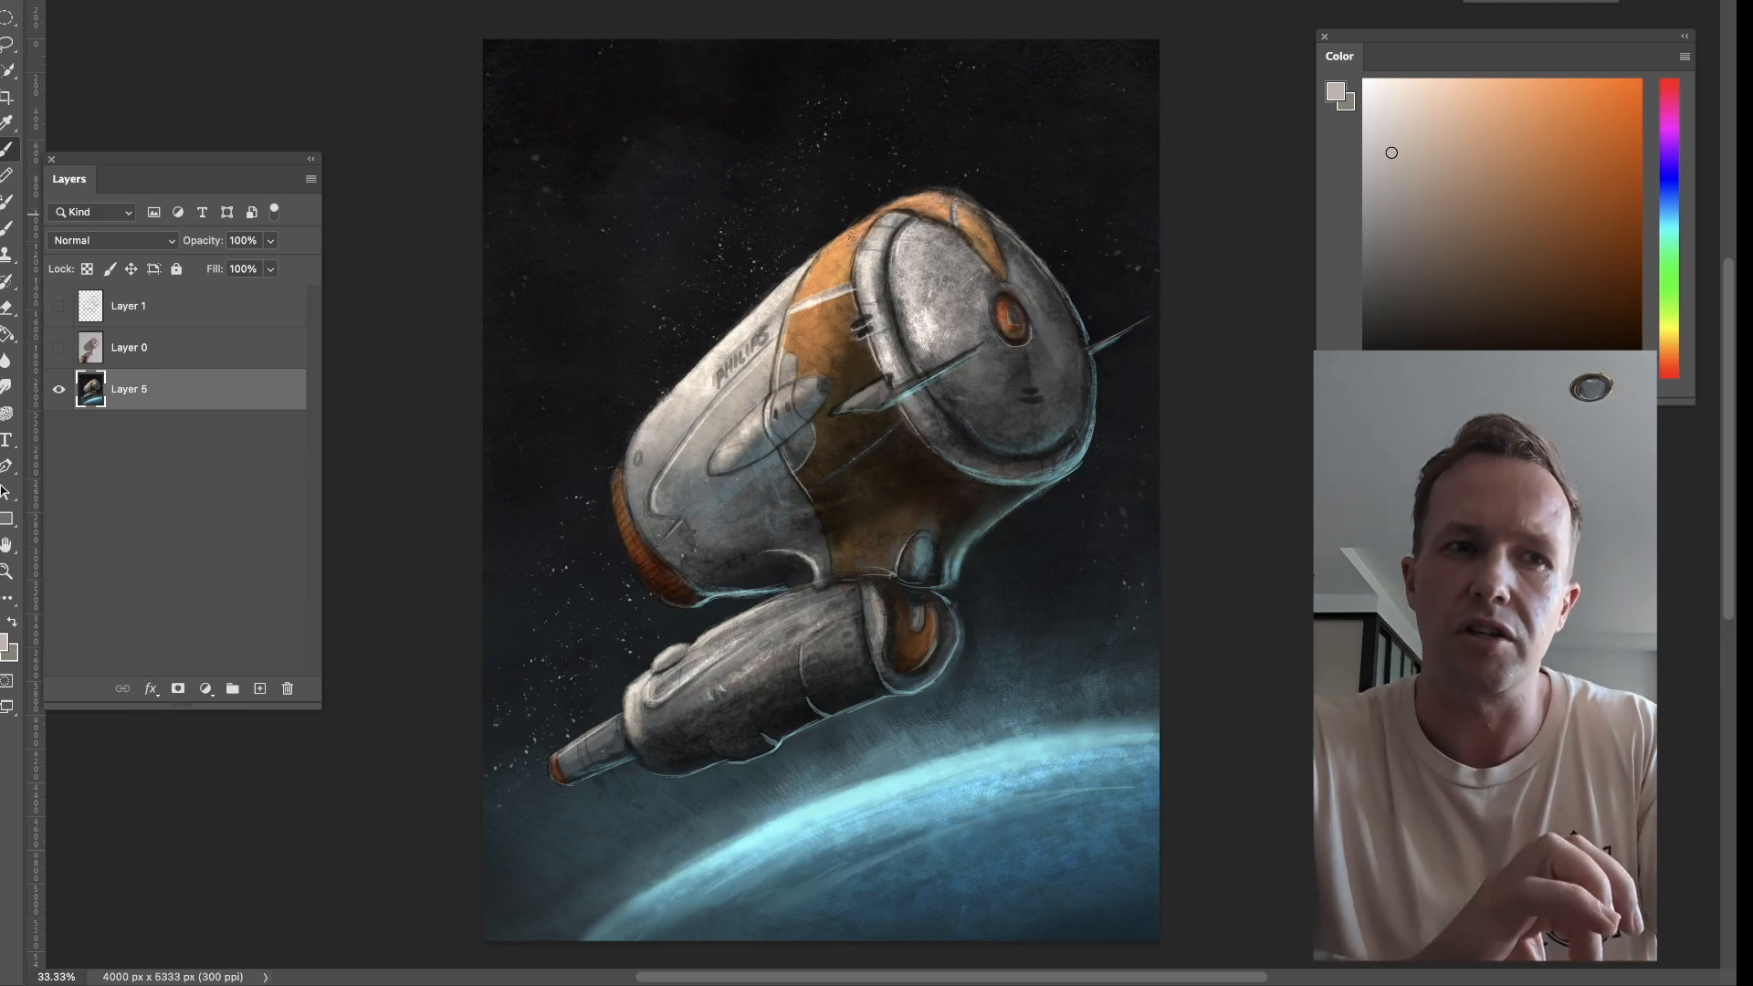
Strengthen the bright cyan rim light along the lower edges of the front face and neck.
left_click(970, 559, "alt")
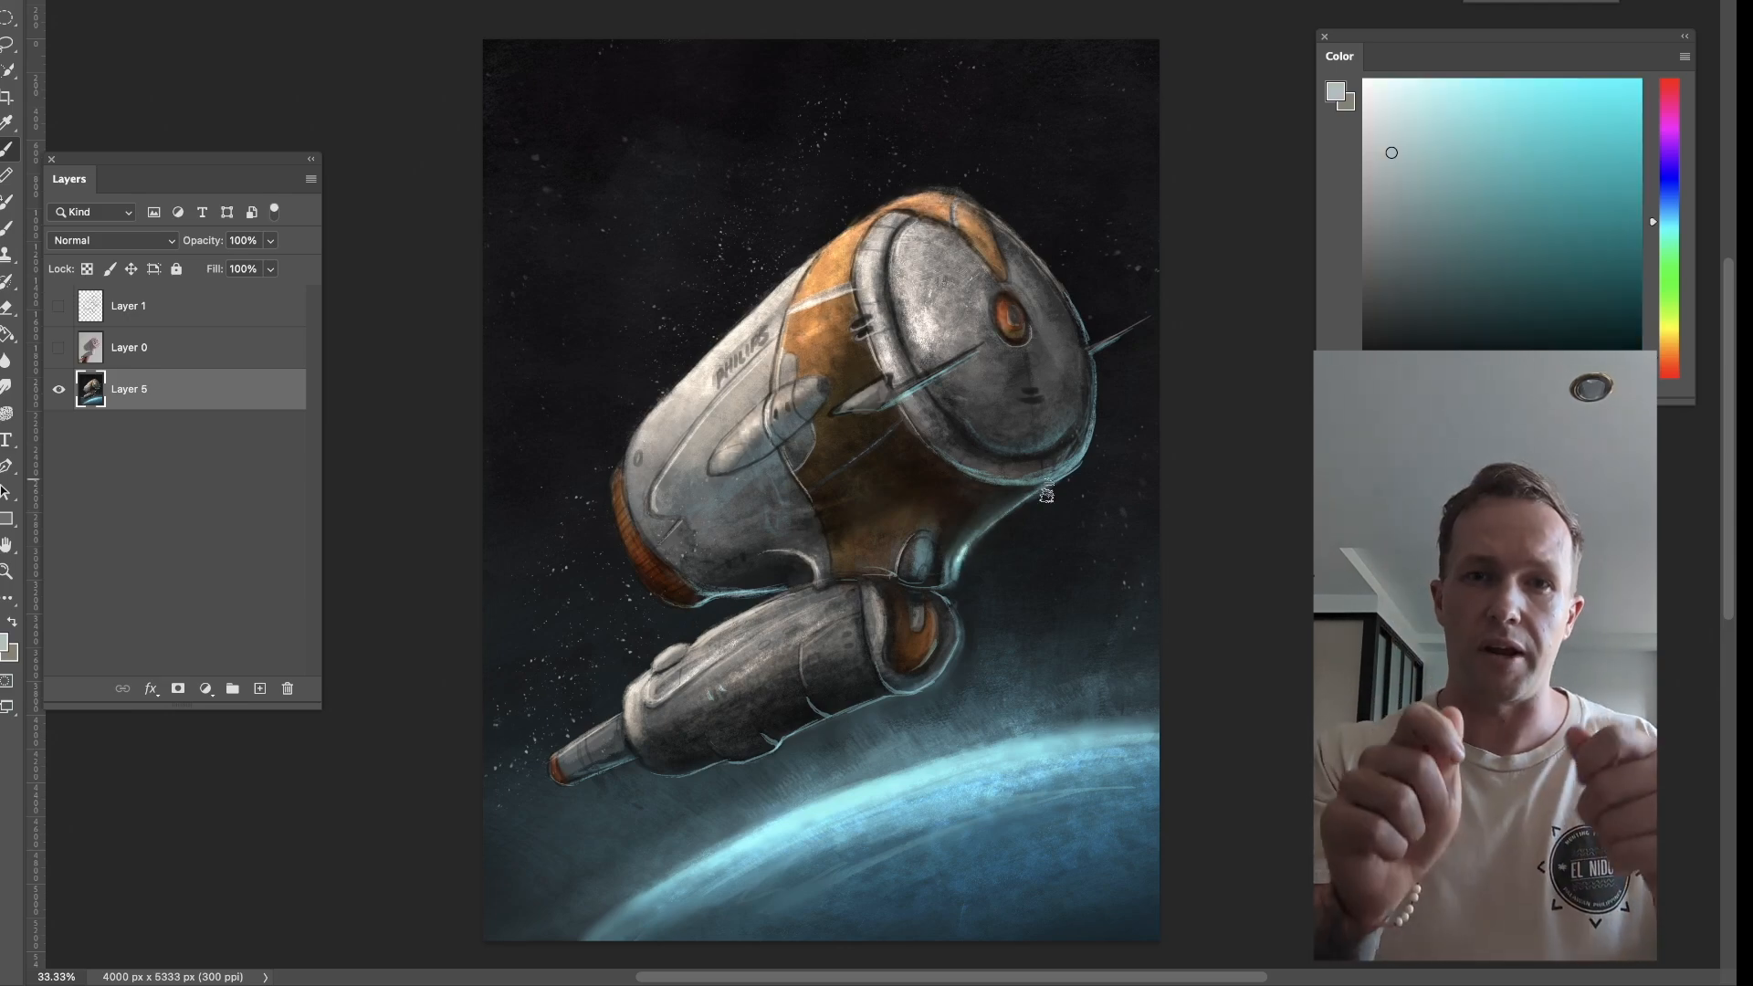
left_click(1495, 102)
left_click_drag(1016, 446, 1079, 391)
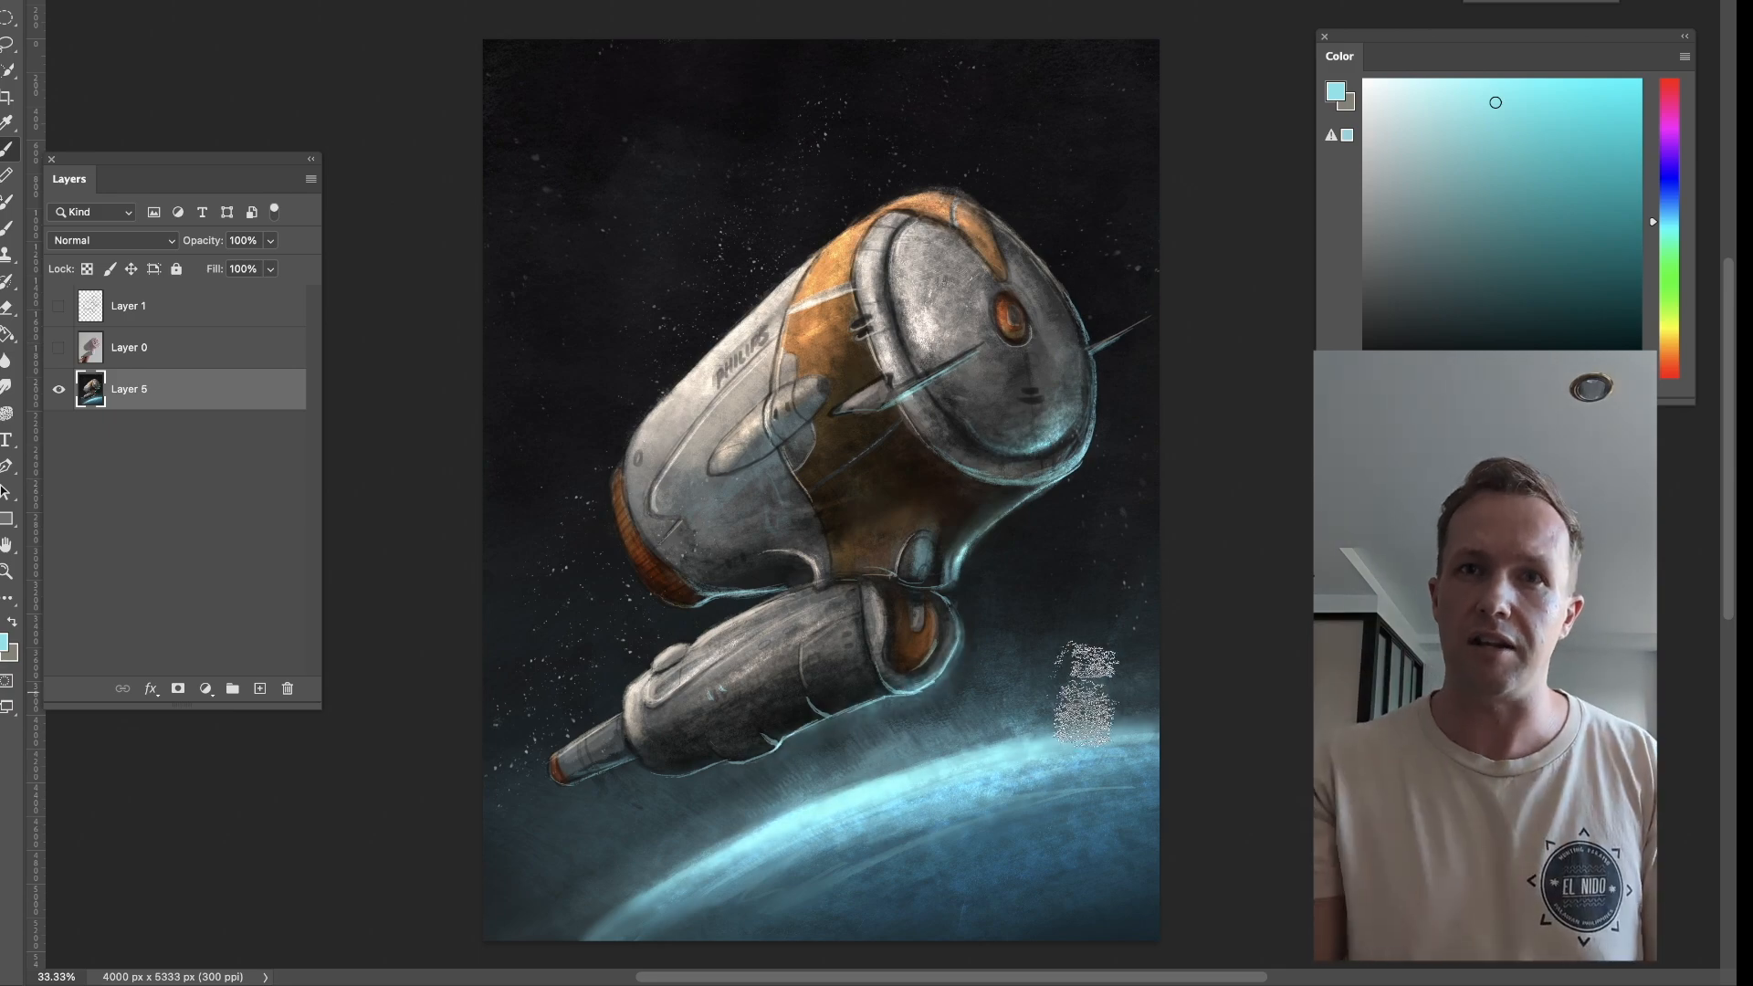
Paint a sky-blue thruster flame at the handle's tip and duplicate the merged painting layer.
left_click_drag(1669, 222, 1669, 215)
left_click(1587, 146)
key("super+j")
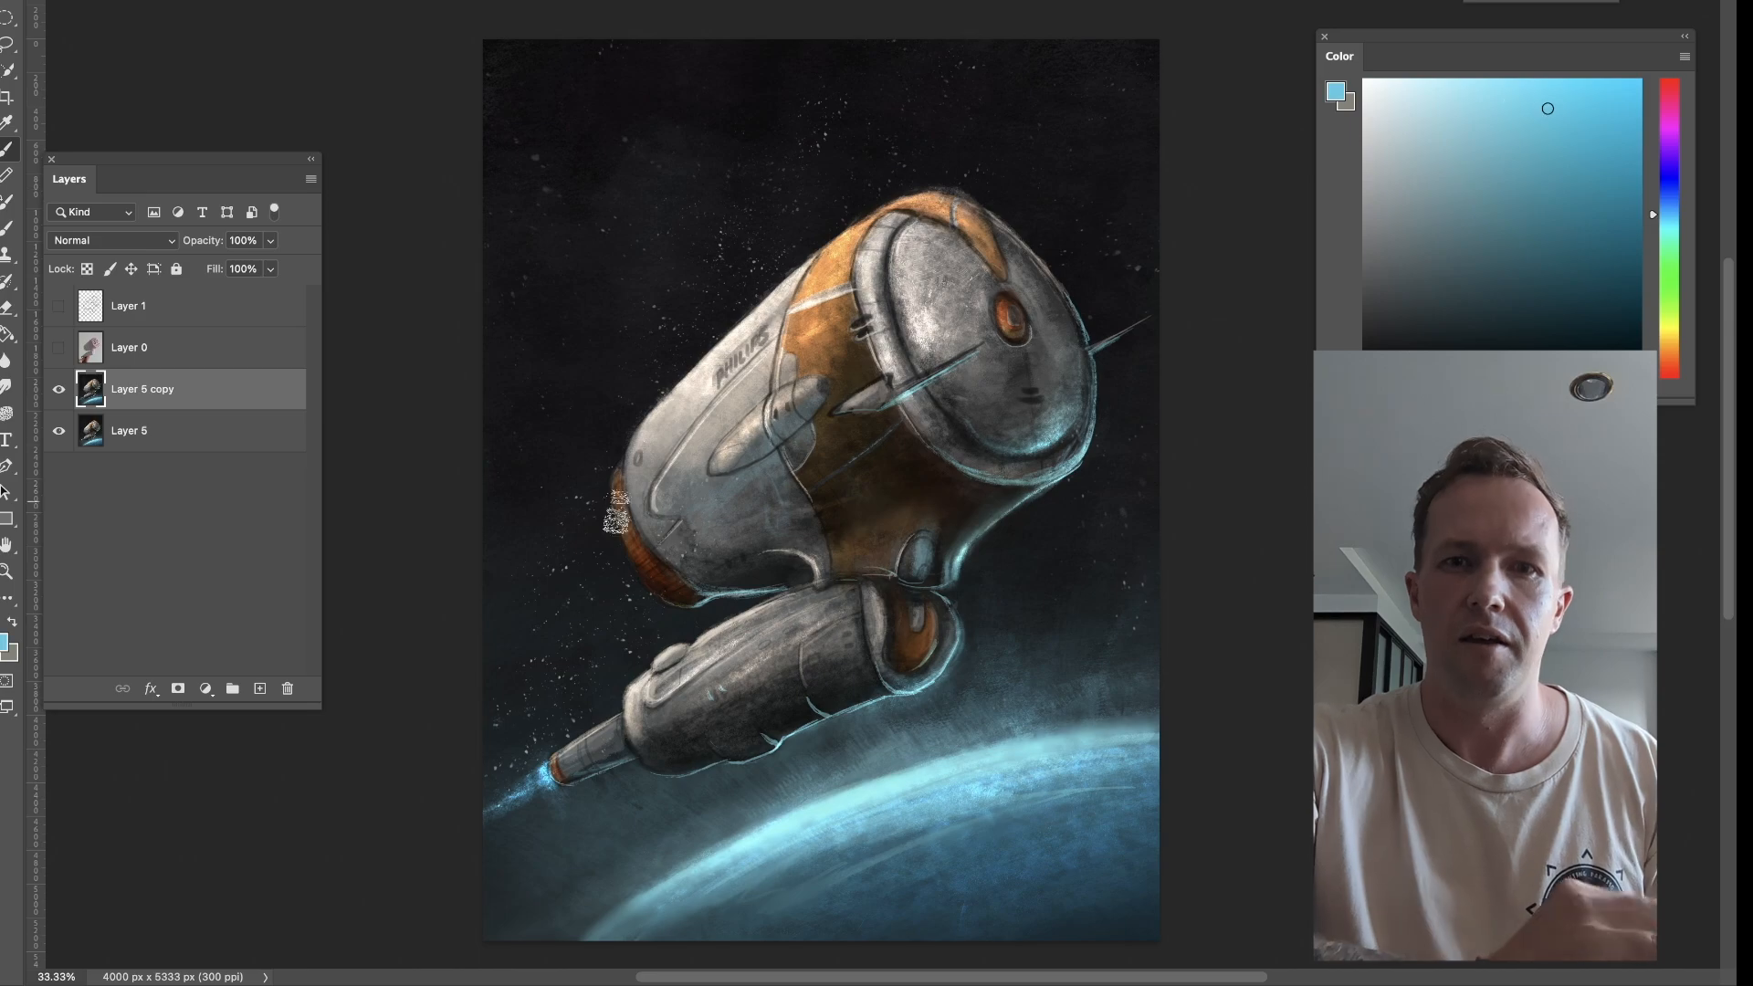
Paint a blue engine glow behind the hull's rear ring and brighten it with a larger brush in pale cyan.
mouse_move(674, 600)
left_mouse_down()
mouse_move(608, 488)
mouse_move(662, 604)
mouse_move(567, 540)
left_mouse_up()
left_click(1471, 108)
left_click(1669, 230)
left_click(1448, 92)
key("bracketright")
key("bracketright")
key("bracketright")
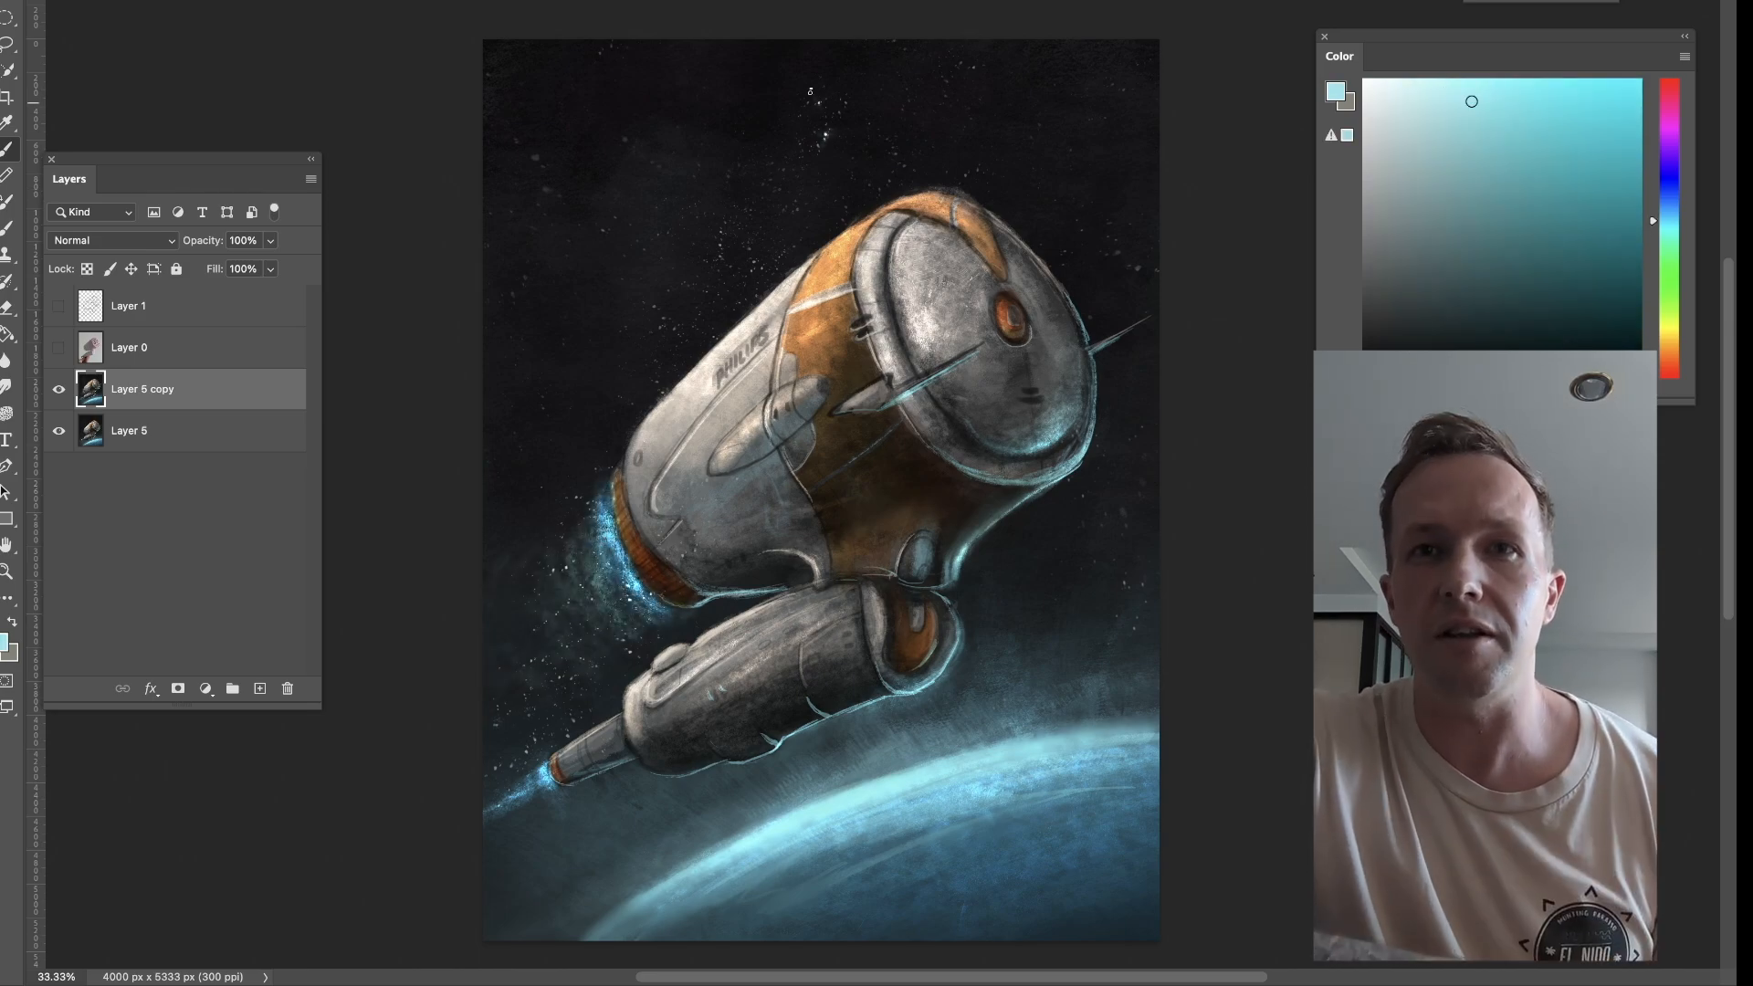